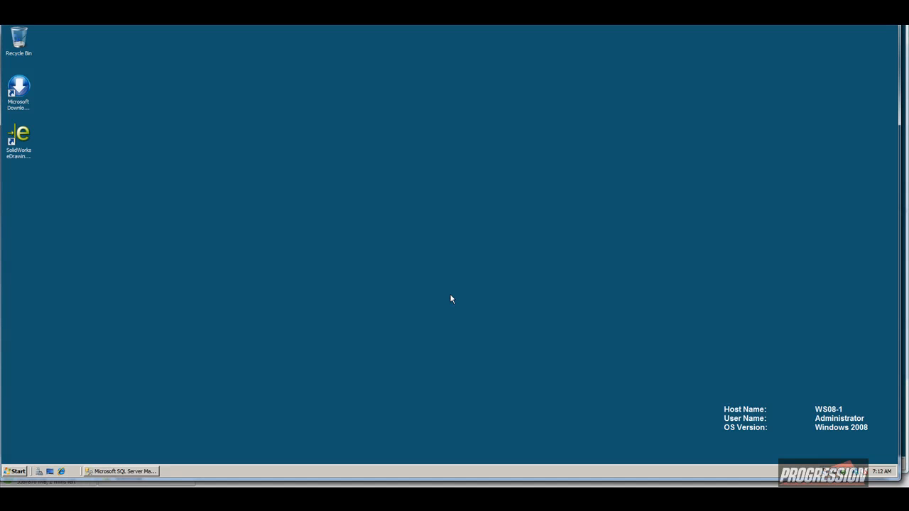
Bring SSMS back up and expand Databases, selecting Acme-EPDM and ConisioMasterDb.
left_click(130, 472)
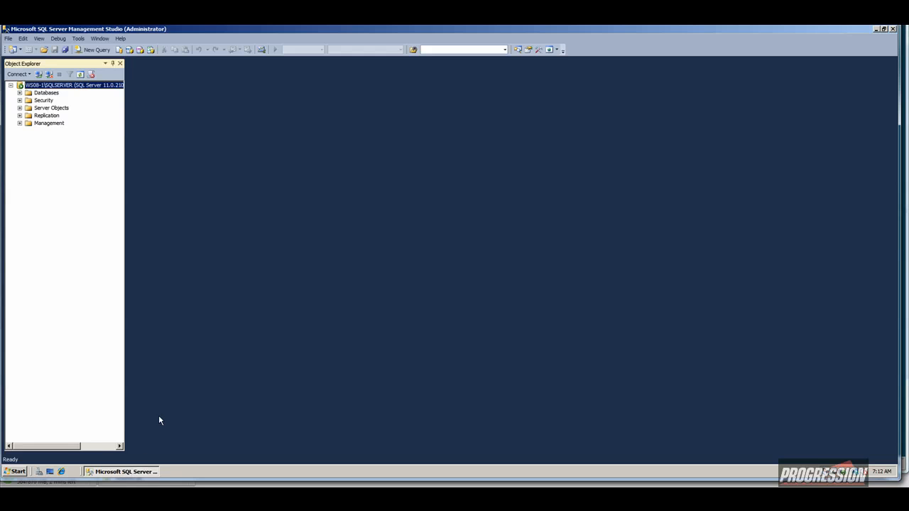
left_click(20, 93)
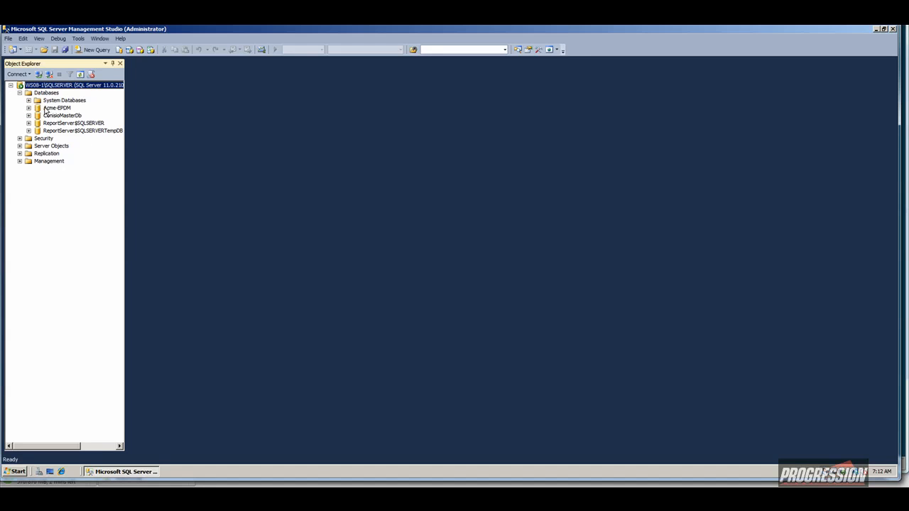
left_click(56, 108)
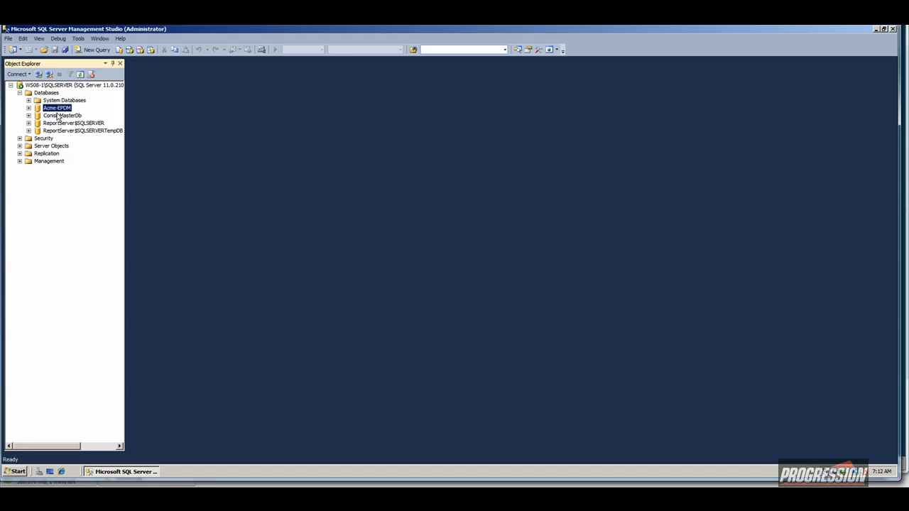
left_click(61, 117)
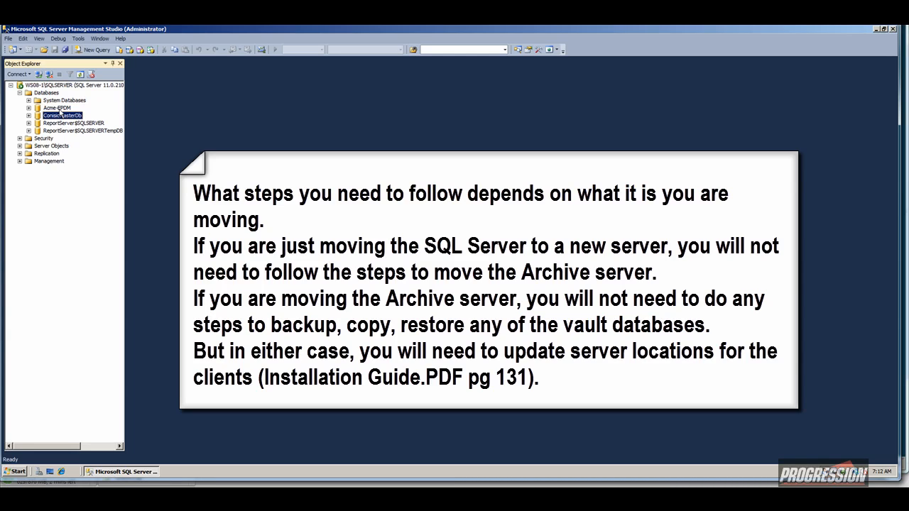
Launch Archive Server Configuration and list Archives, widening Database Server to show WS08-1\SQLSERVER.
left_click(14, 472)
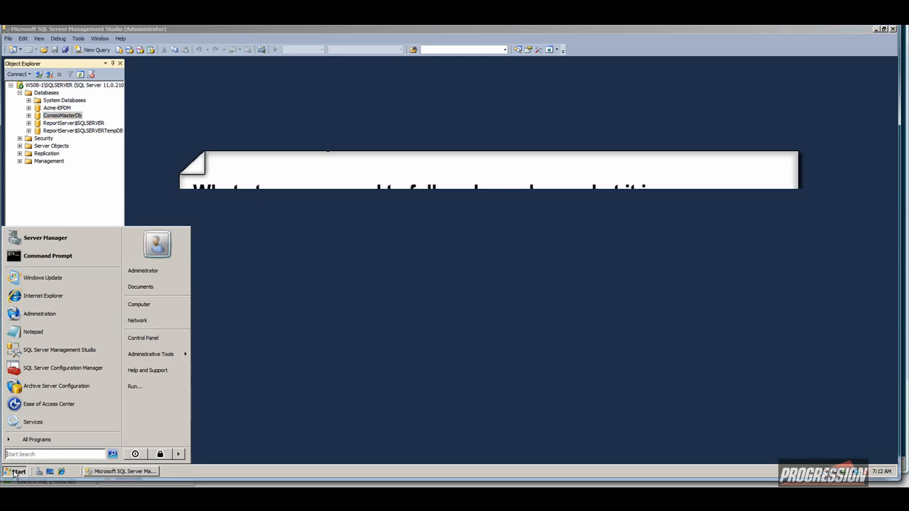
left_click(61, 392)
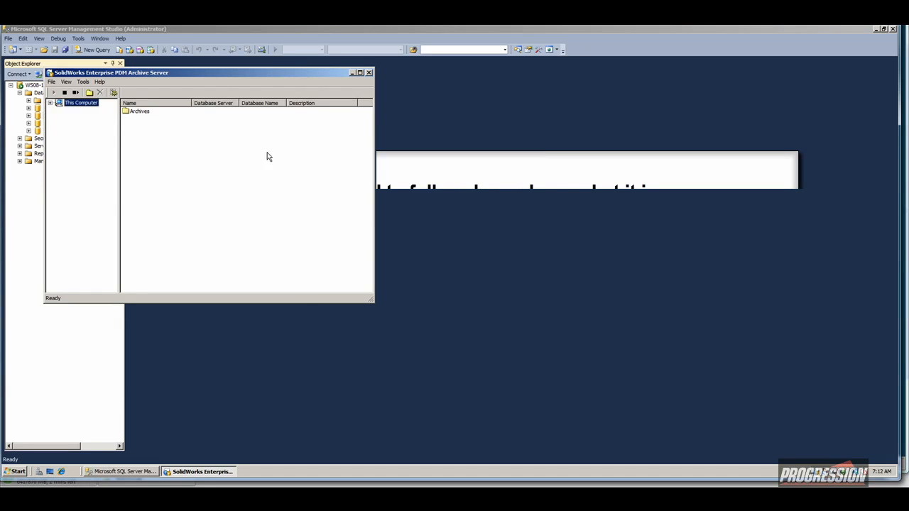
left_click_drag(254, 73, 407, 109)
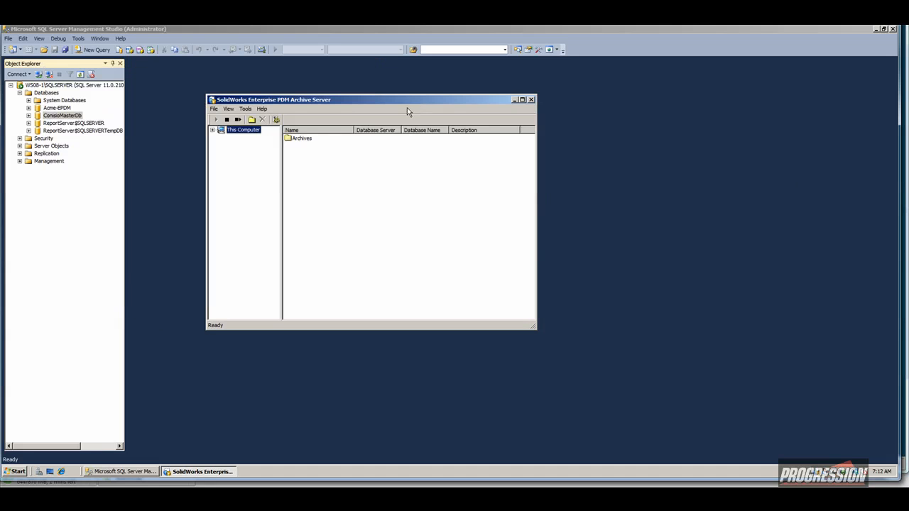
double_click(318, 139)
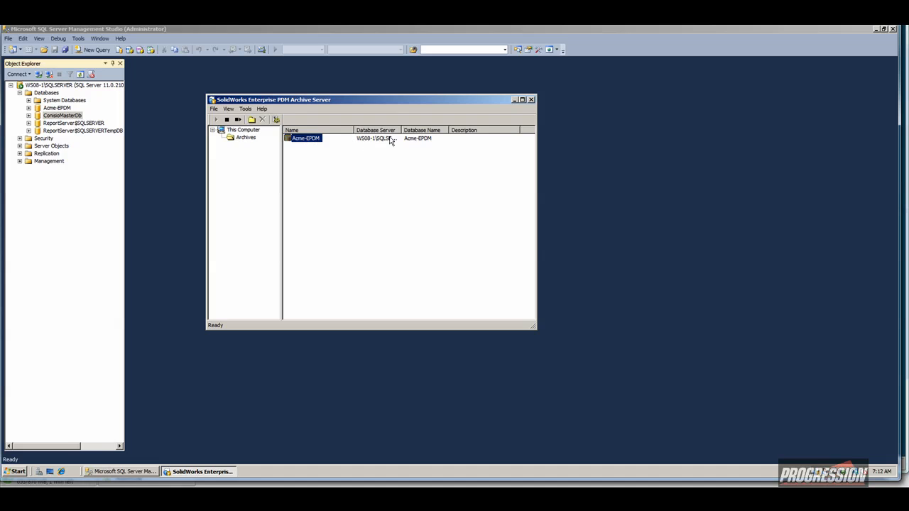
left_click_drag(399, 130, 425, 130)
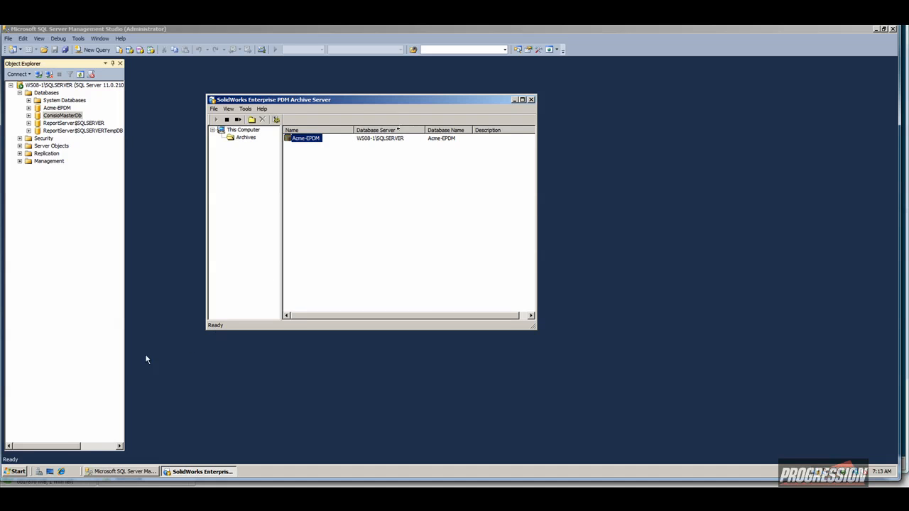
left_click(17, 473)
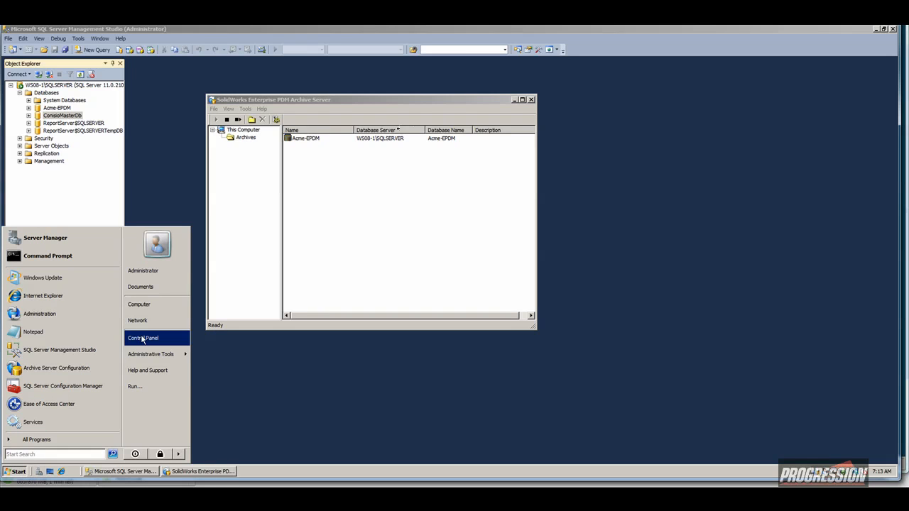
Browse in Explorer to C:\EPDM Vaults\Acme-EPDM\5.
left_click(149, 304)
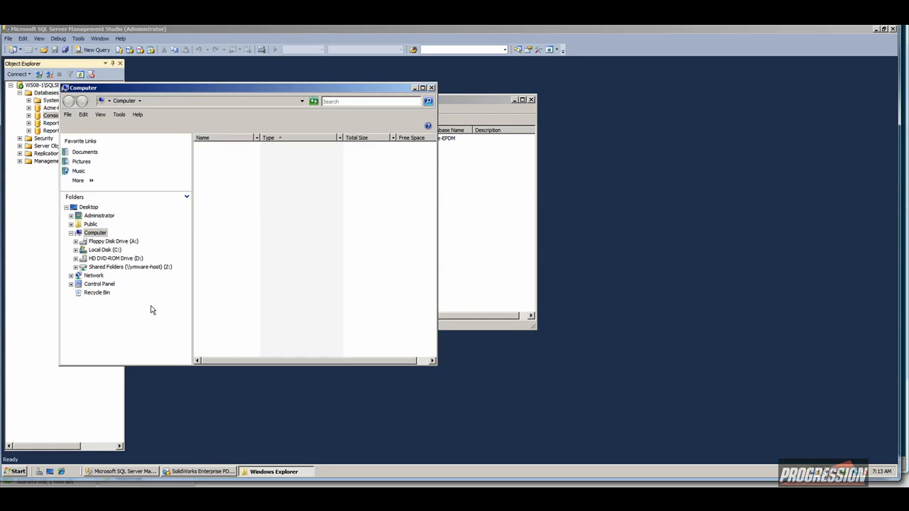
left_click(223, 159)
double_click(224, 160)
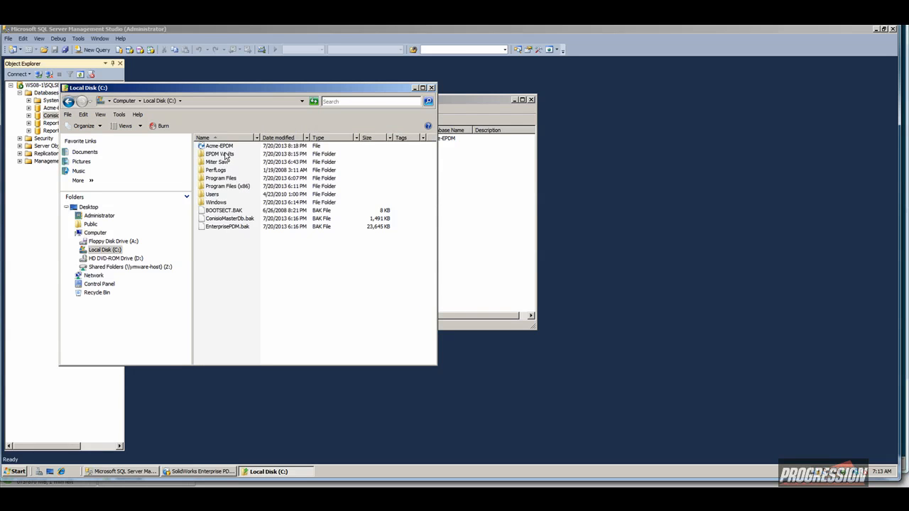
left_click(211, 154)
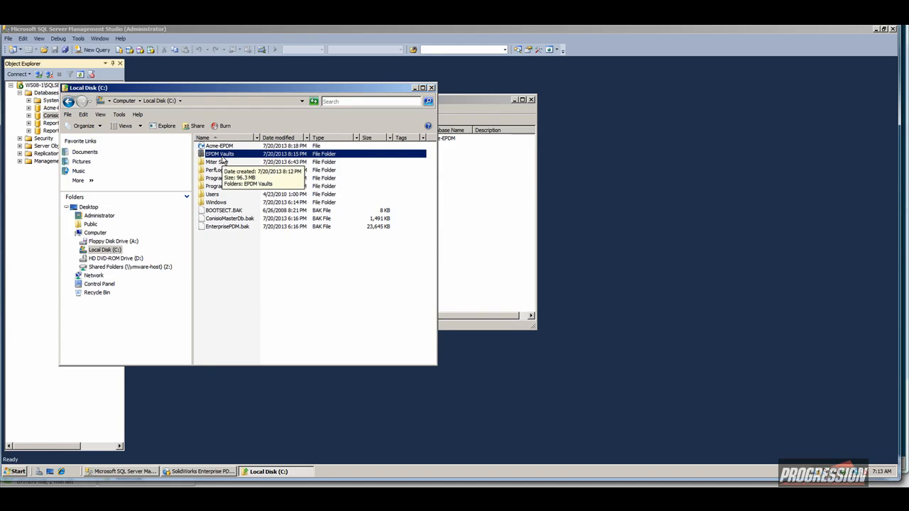
double_click(226, 154)
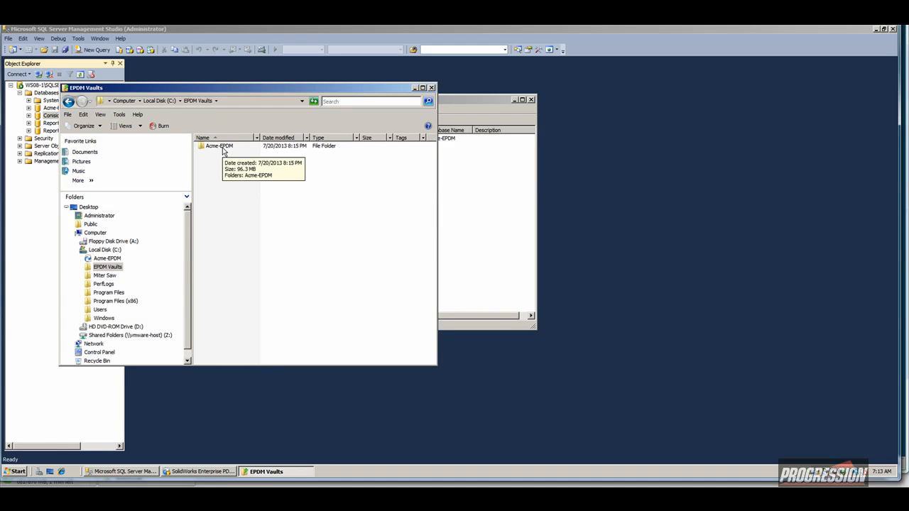
double_click(223, 146)
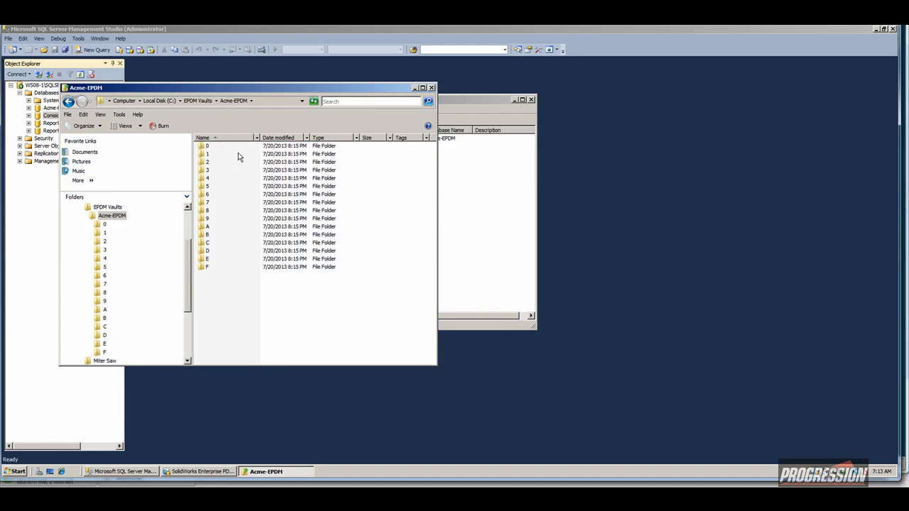
left_click(201, 186)
double_click(201, 186)
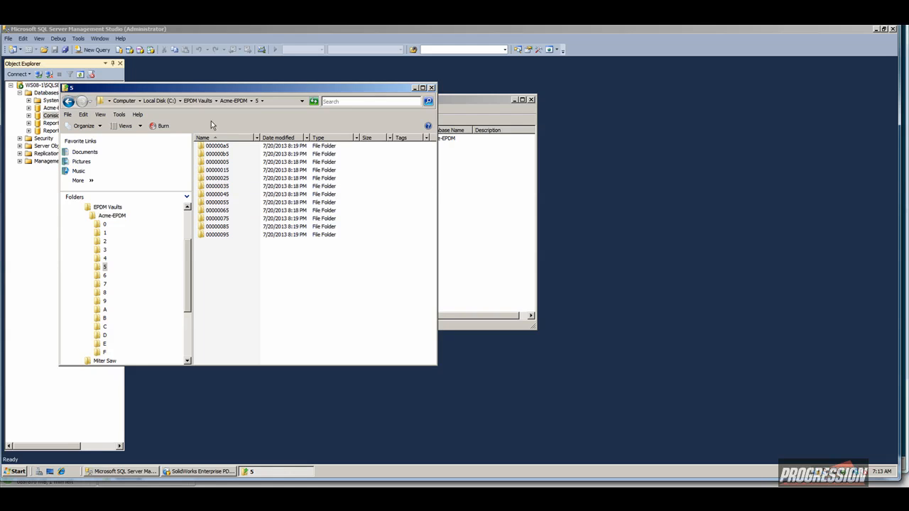
Return to the EPDM Vaults folder and move its window to the lower right.
left_click(203, 101)
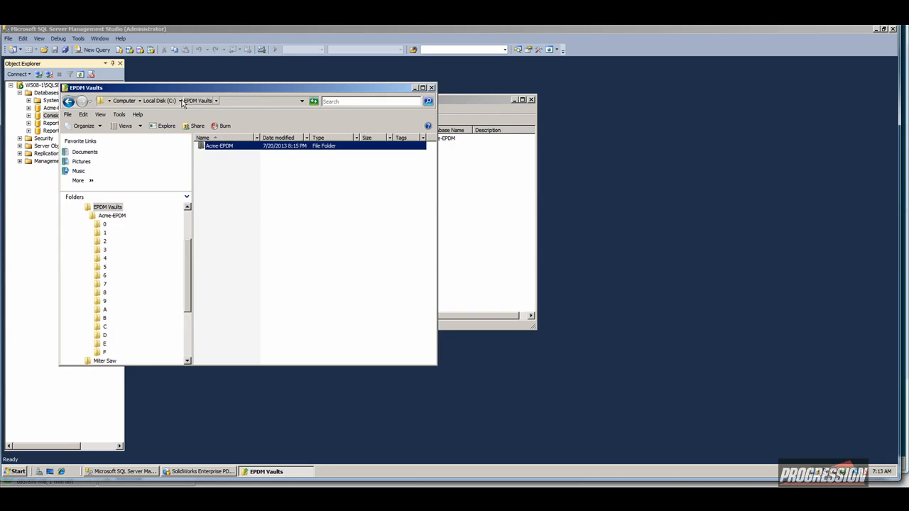
left_click(218, 150)
left_click(201, 147)
left_click_drag(264, 90, 578, 163)
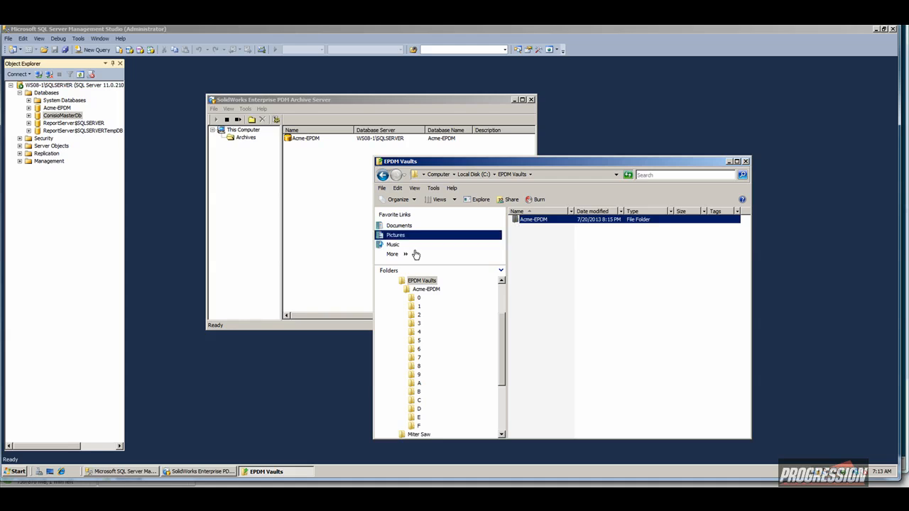
Launch Enterprise PDM Administration and log into the Acme-EPDM vault with the admin password.
left_click(19, 473)
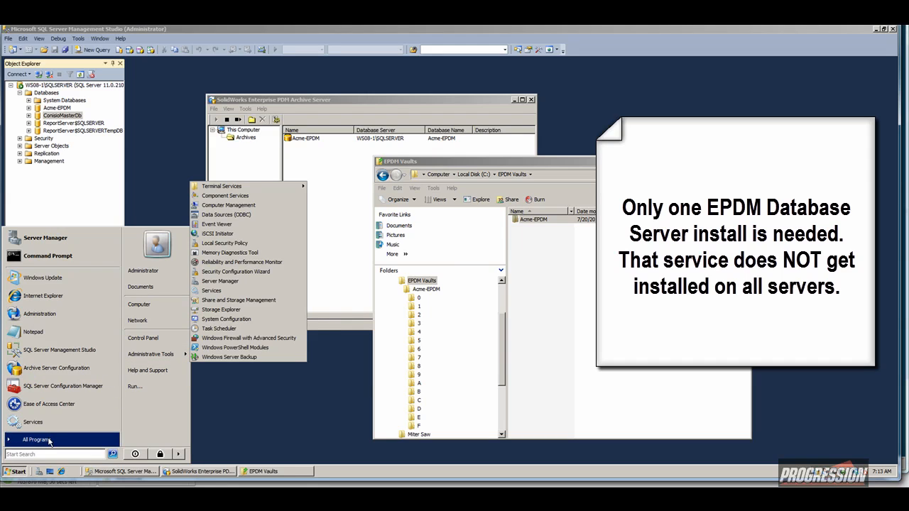
left_click(35, 440)
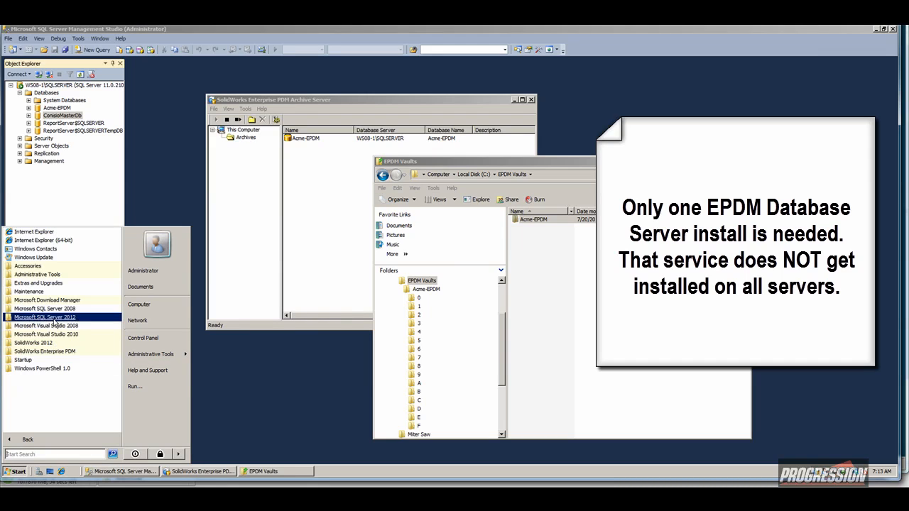
left_click(51, 353)
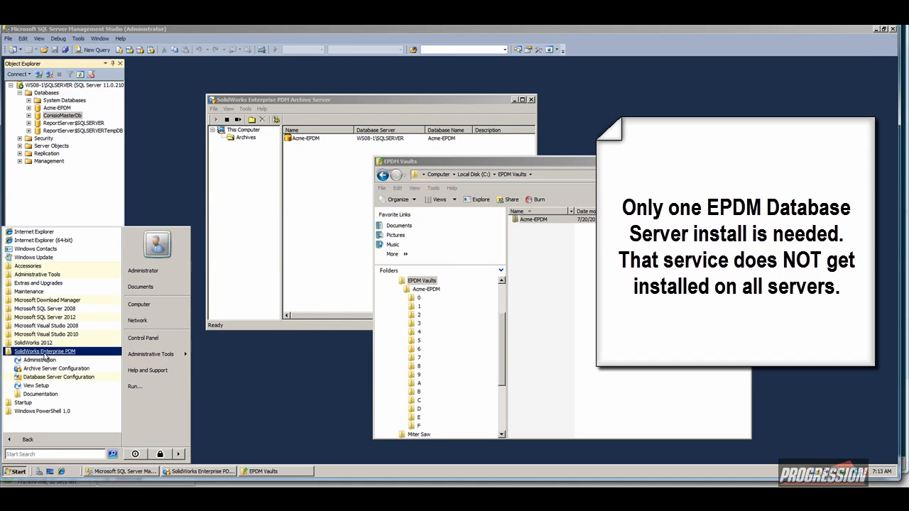
left_click(44, 363)
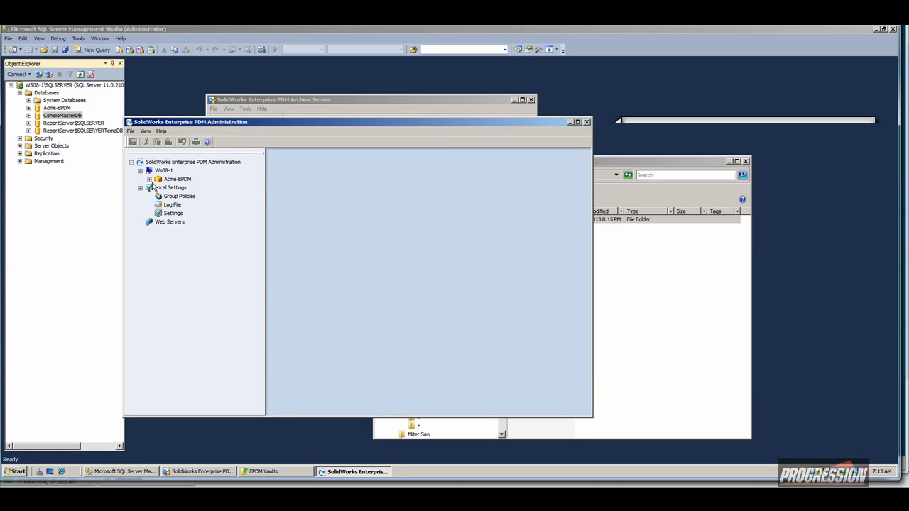
left_click(149, 179)
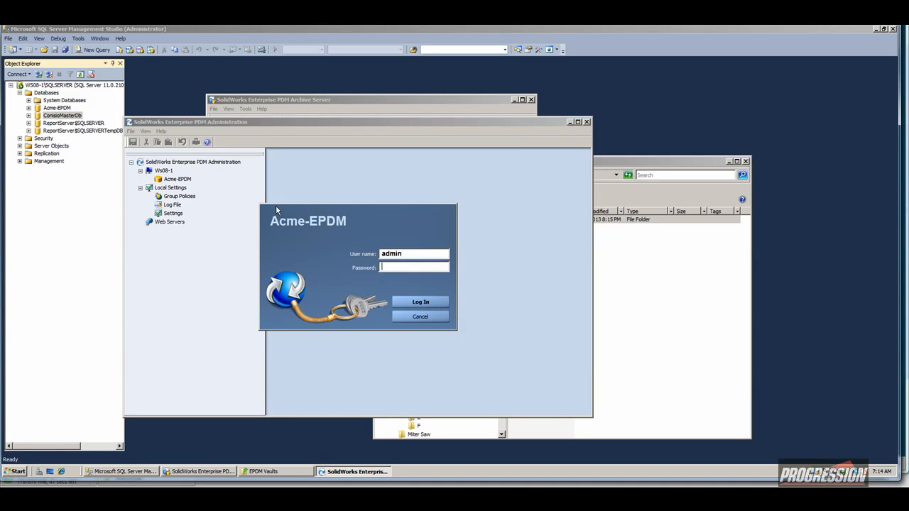
type("adm")
type("•••••")
key("Return")
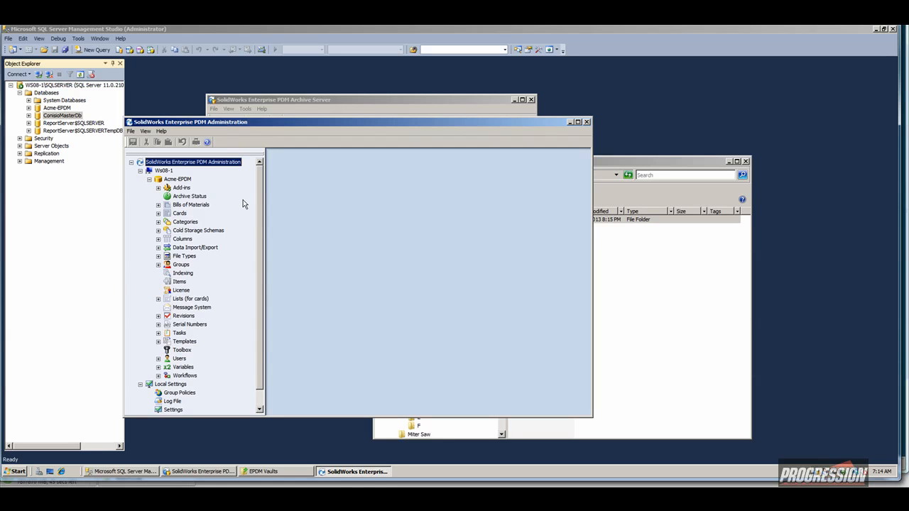
Open the Acme-EPDM vault view on C:, log in, and select the Engineering folder.
left_click(17, 473)
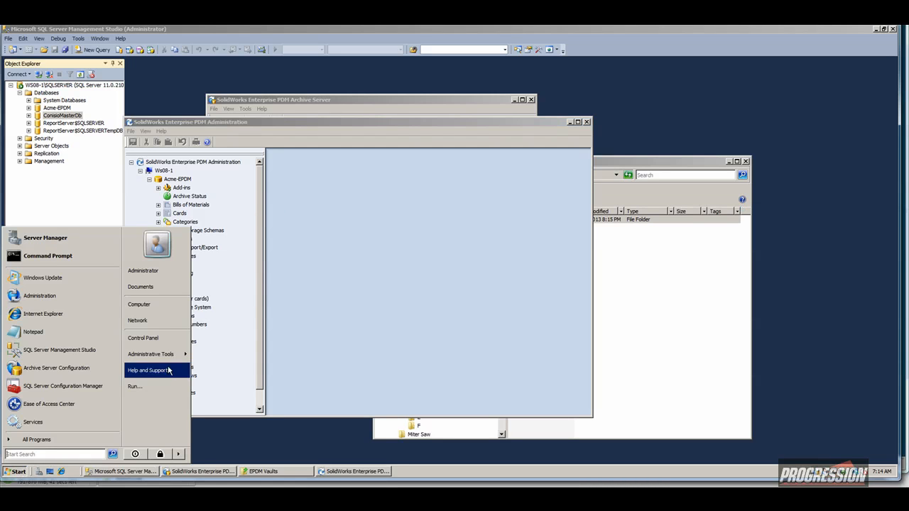
left_click(139, 304)
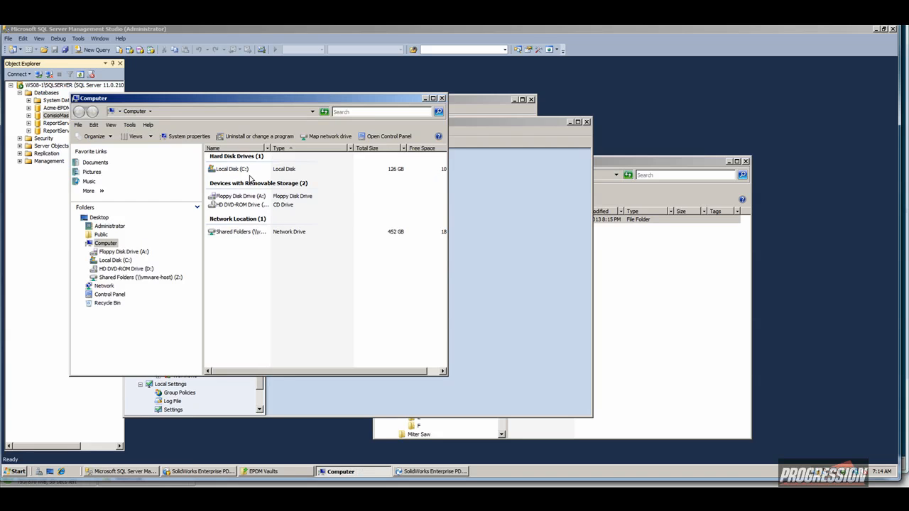
left_click(236, 171)
double_click(237, 170)
double_click(241, 157)
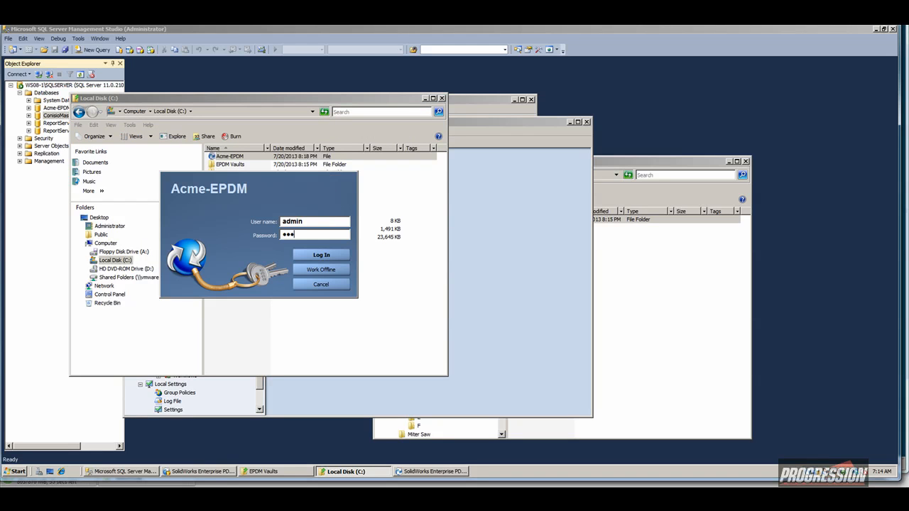
type("••••••••")
key("Return")
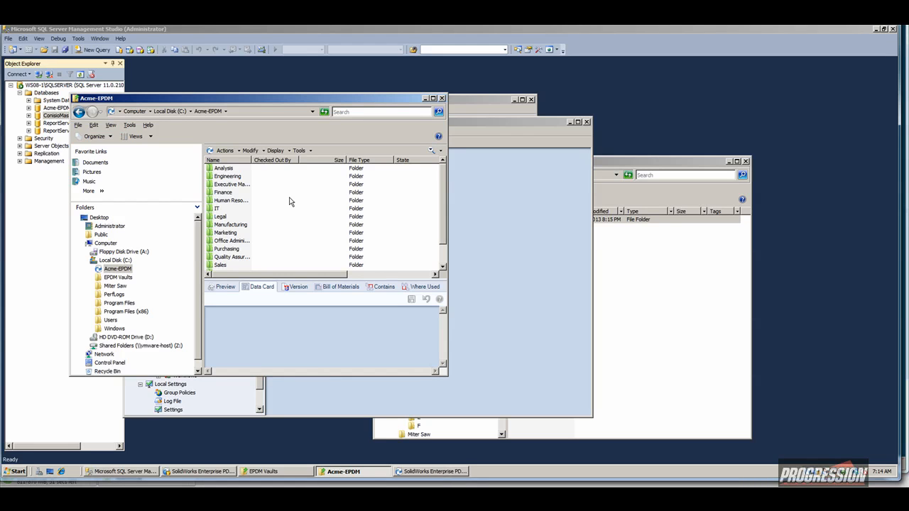
left_click(226, 177)
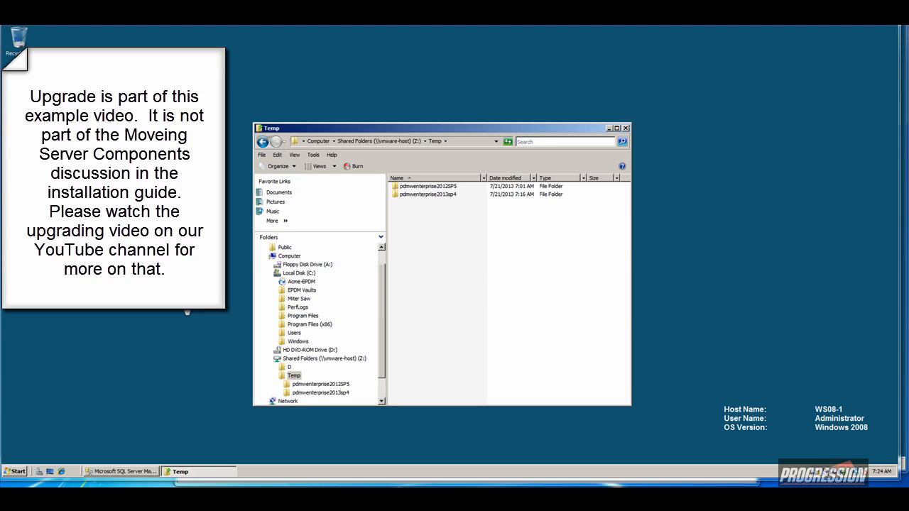
Check client version 12.05.0916 in Administration's About box, then close the tool.
left_click(18, 471)
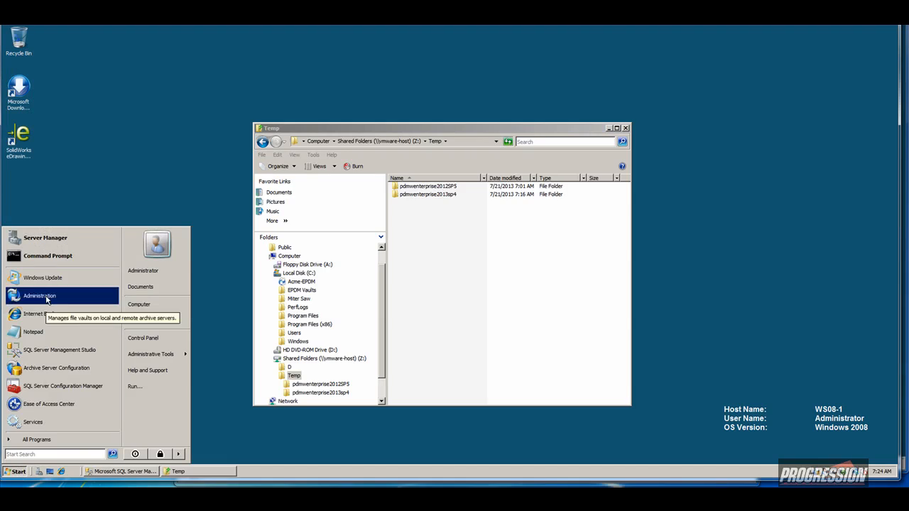
left_click(32, 296)
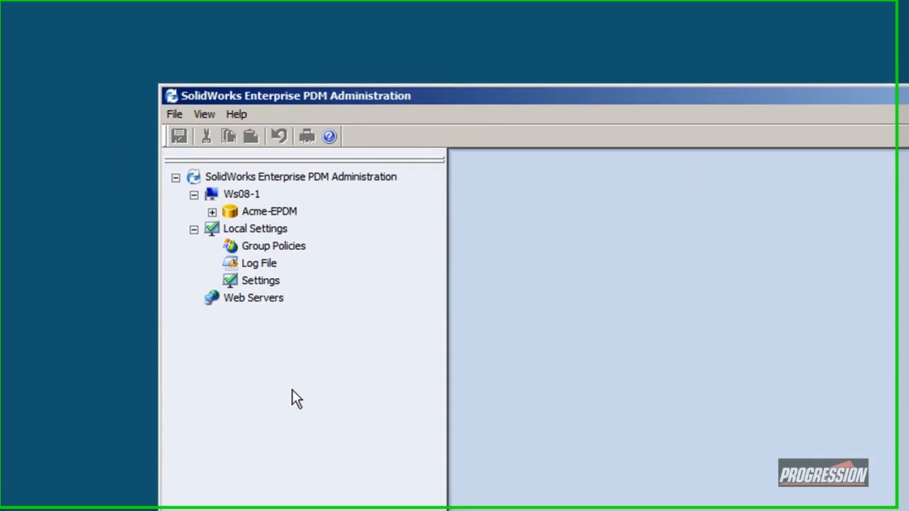
left_click(329, 136)
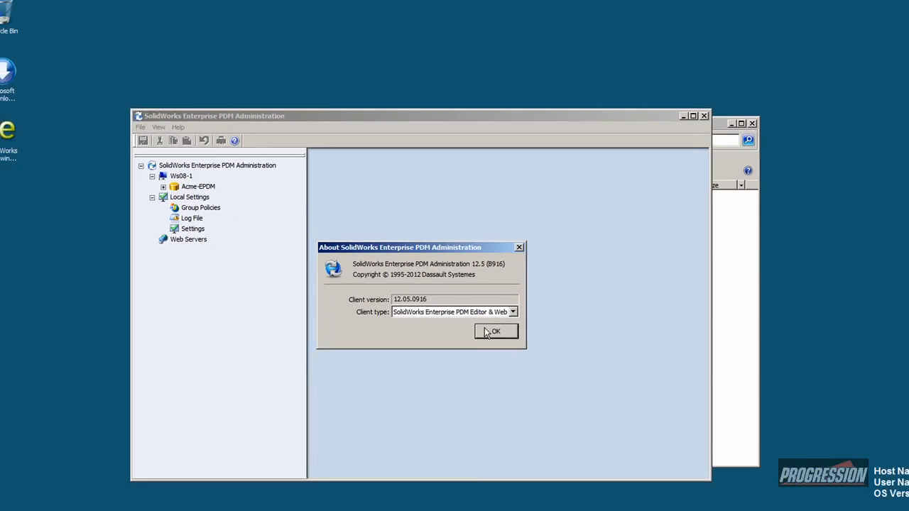
left_click(769, 453)
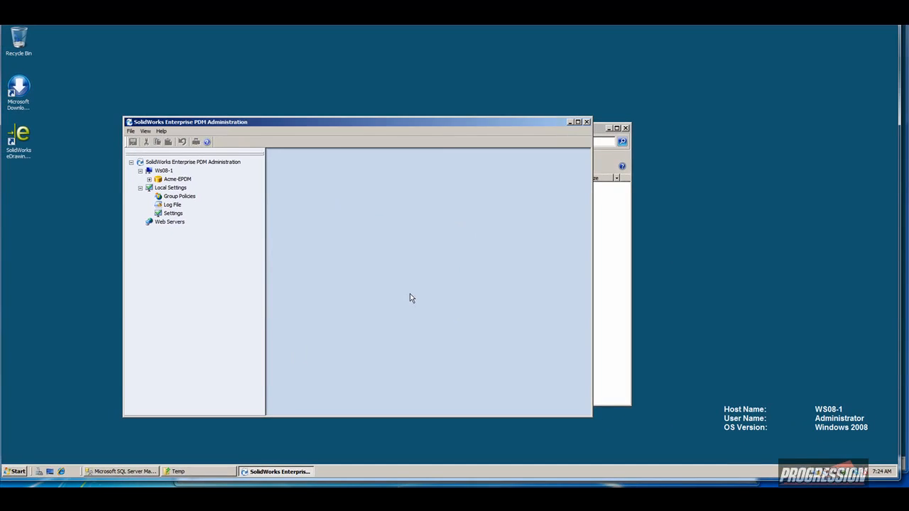
left_click(587, 122)
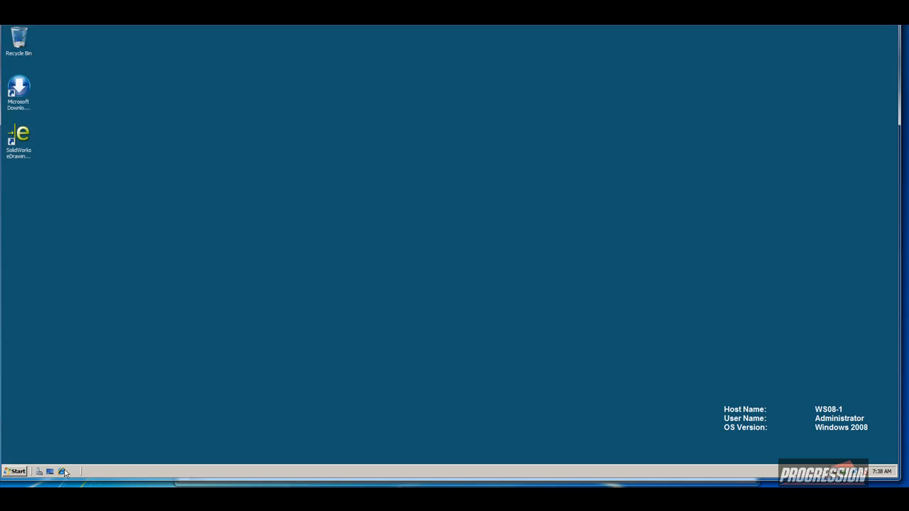
Relaunch Administration and confirm the client version is now 13.4 (B920).
left_click(13, 472)
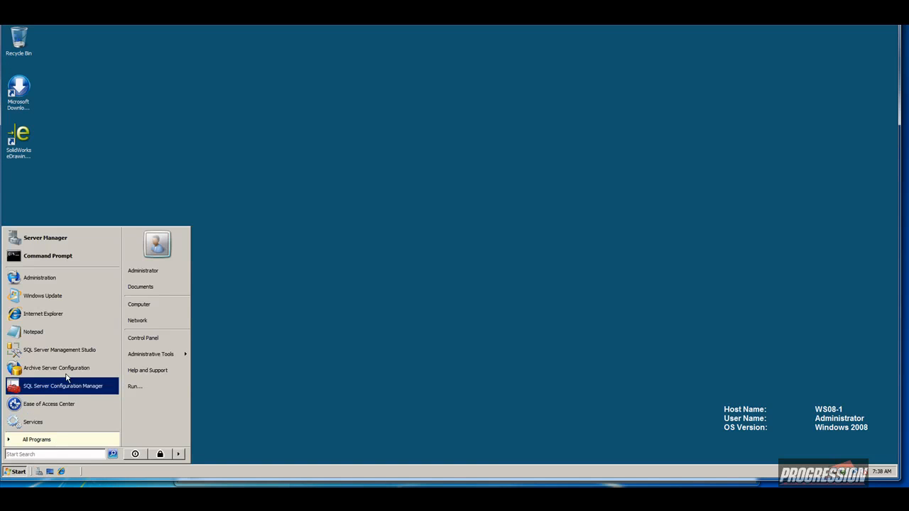
left_click(52, 278)
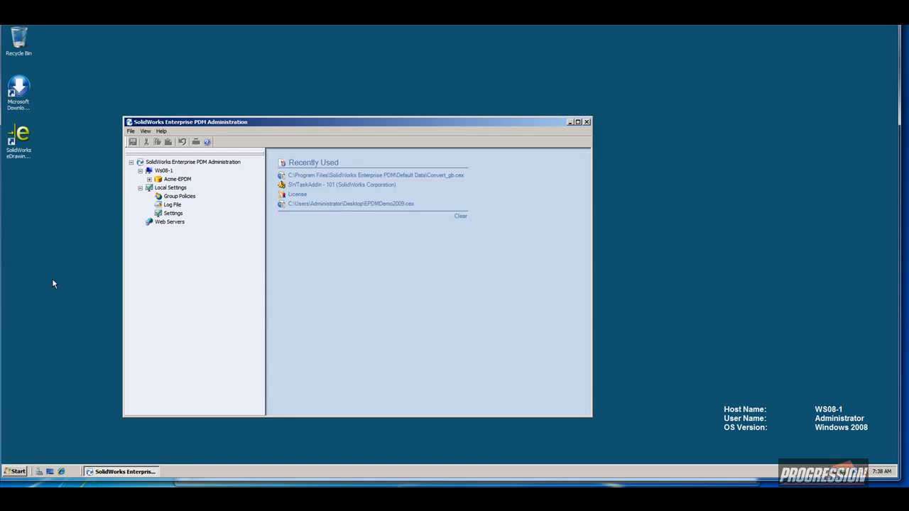
left_click(207, 142)
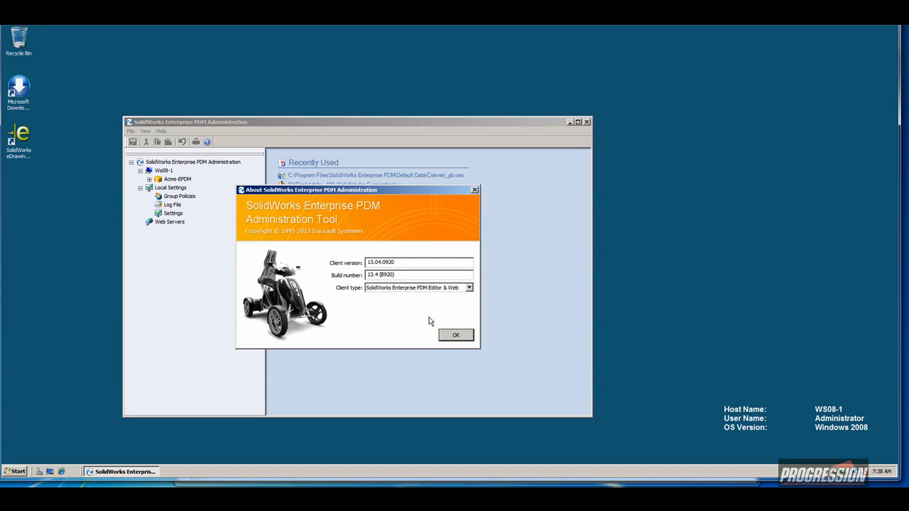
left_click(454, 336)
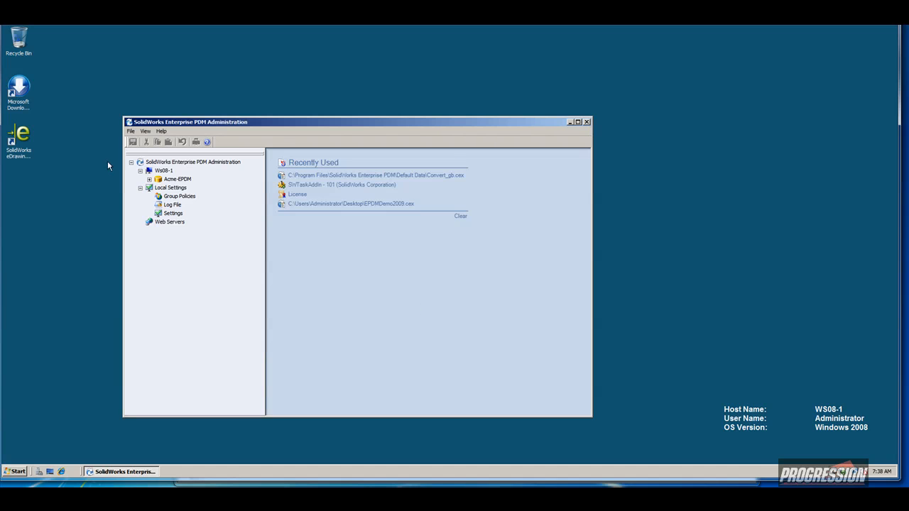
Log in to the Acme-EPDM vault with the admin password.
left_click(149, 181)
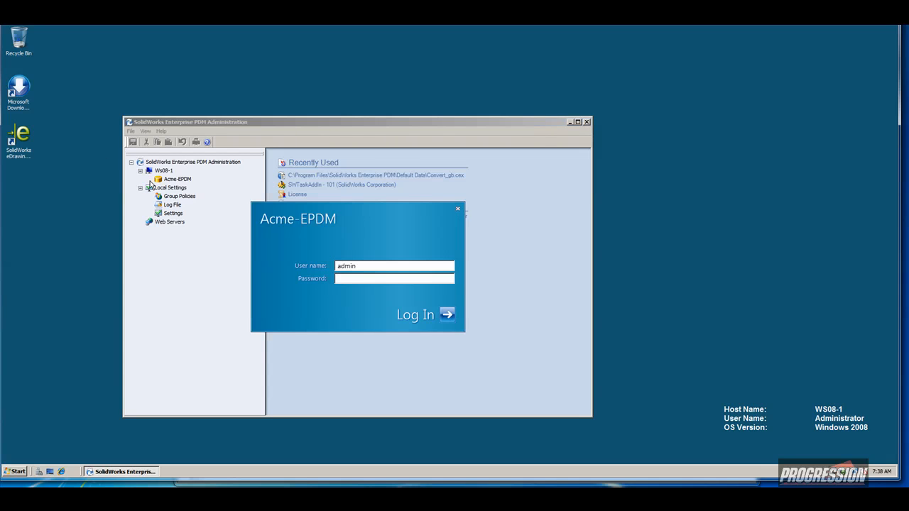
type("********")
key("Return")
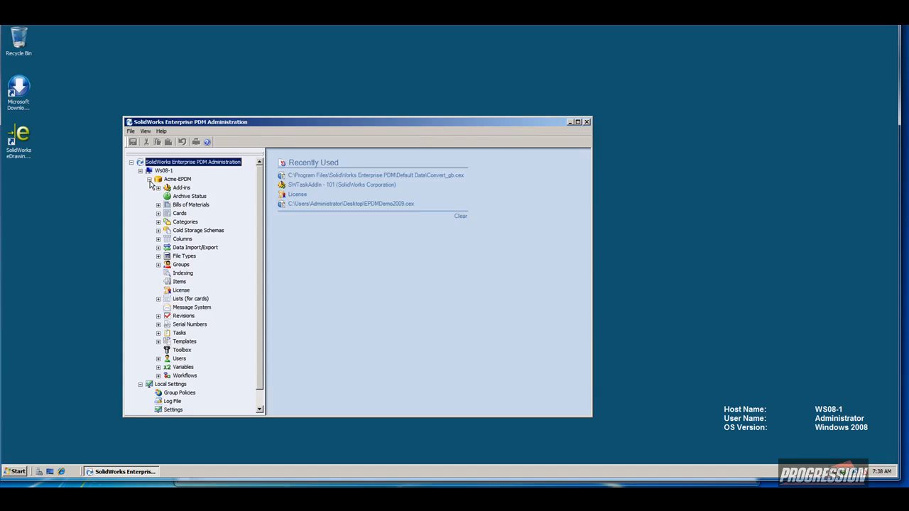
Review the Acme-EPDM license (5 users per client type) twice without changes, then expand Add-ins.
double_click(181, 291)
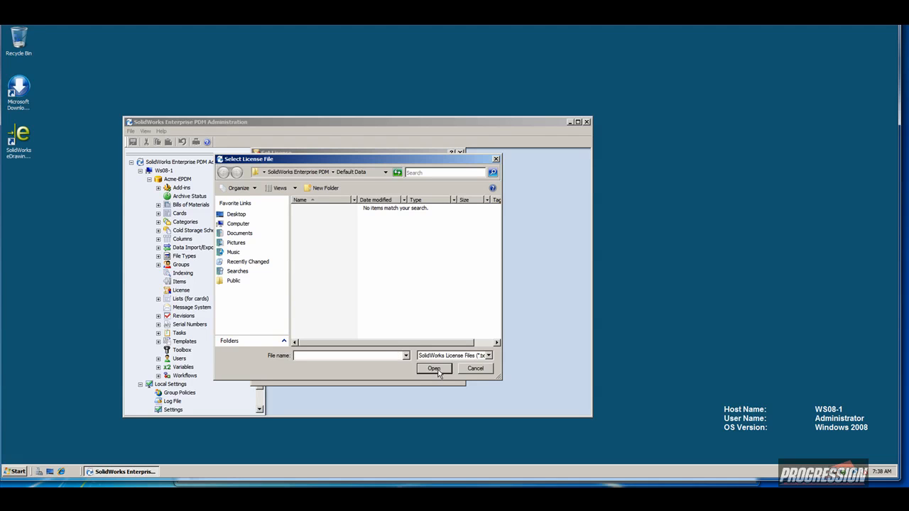
left_click(460, 369)
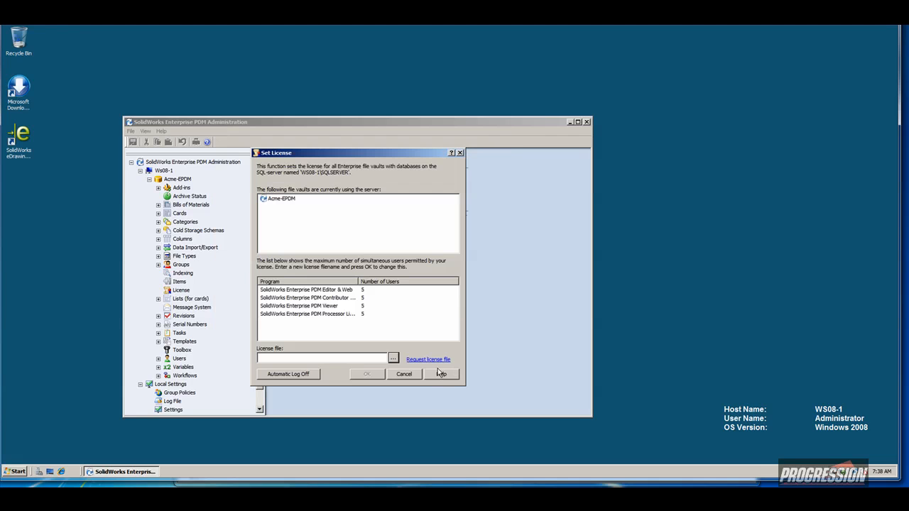
left_click(399, 375)
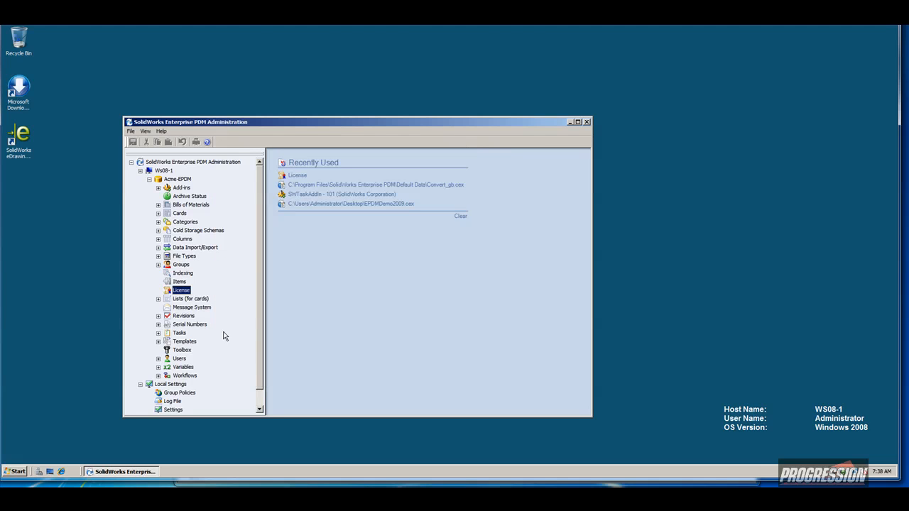
double_click(171, 290)
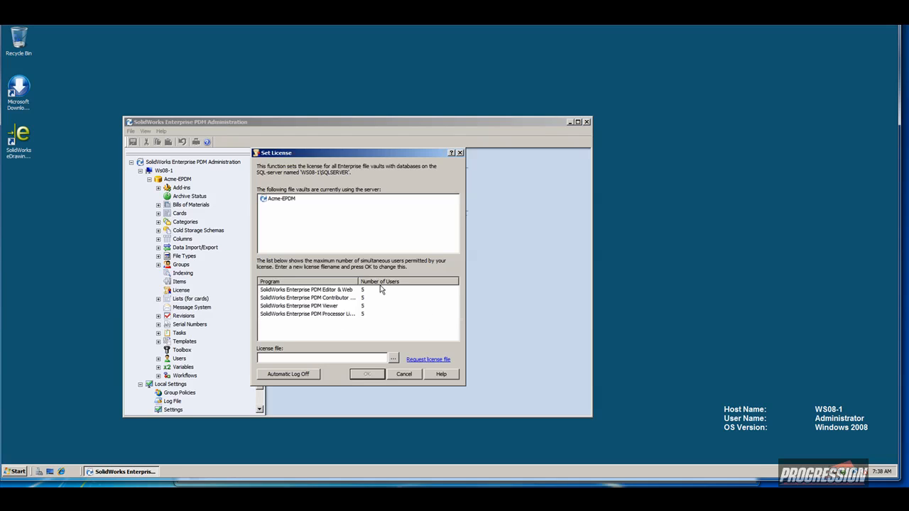
left_click(402, 375)
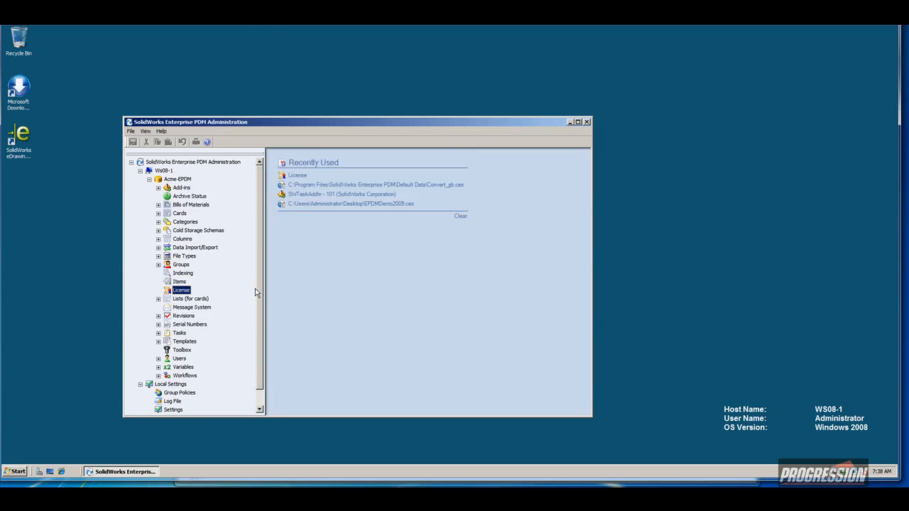
left_click(158, 188)
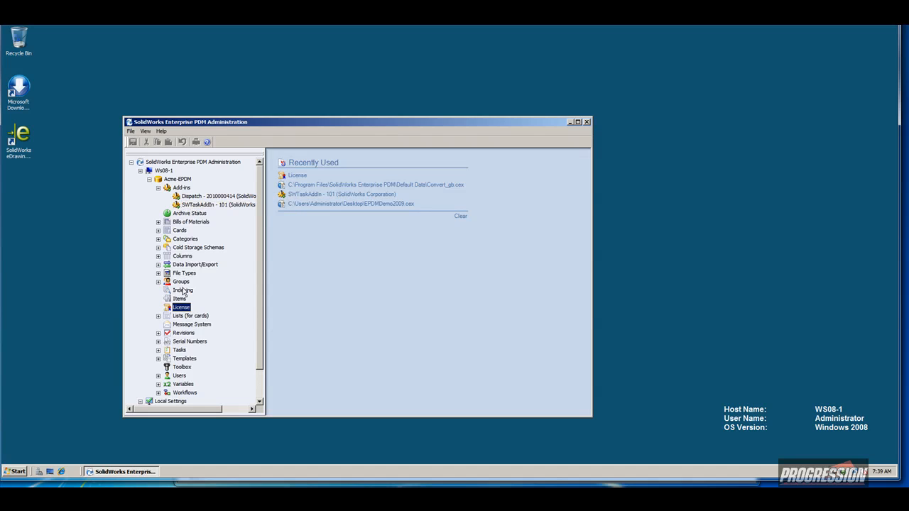
Expand and collapse the Tasks node, then bring up the SWTaskAddIn context menu.
left_click(159, 351)
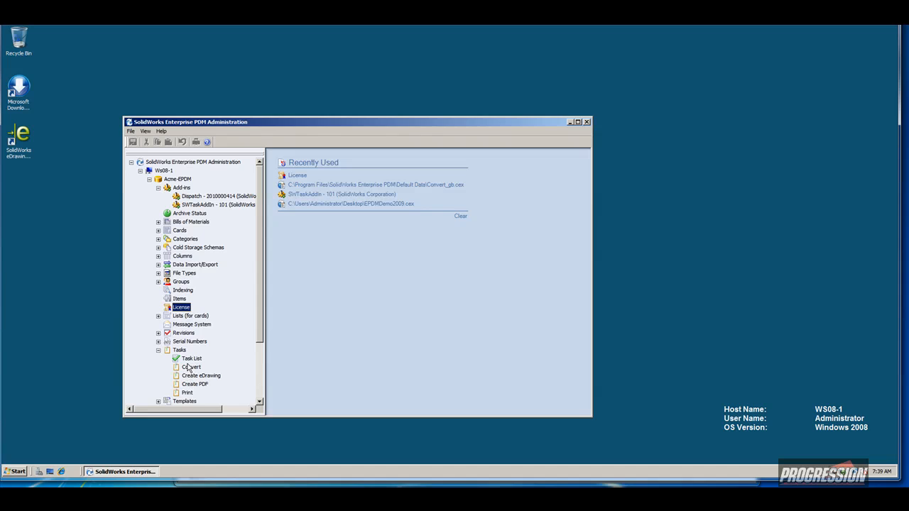
left_click(158, 351)
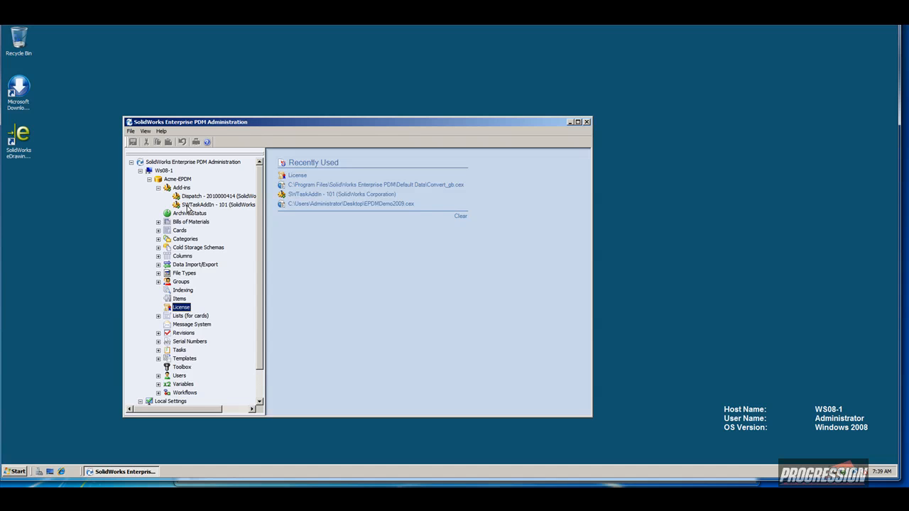
right_click(196, 205)
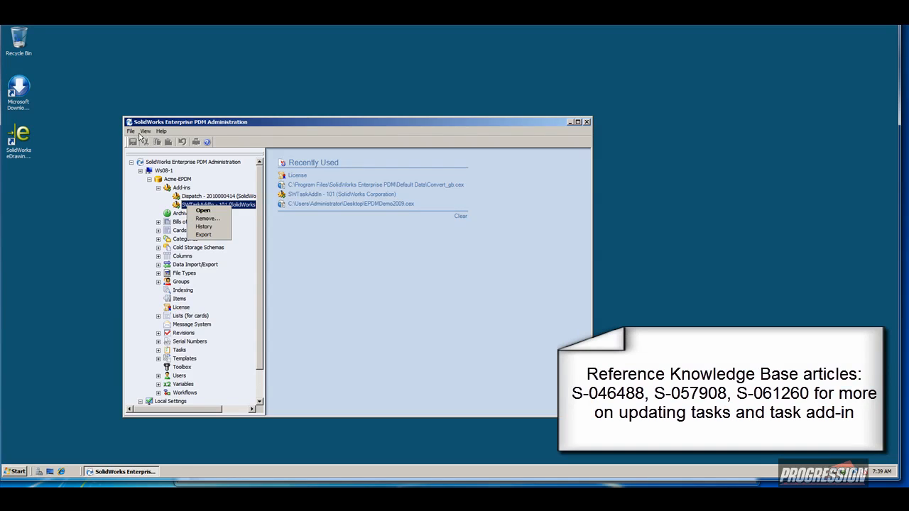
Open Convert_gb from C:\Program Files\SolidWorks Enterprise PDM\Default Data.
left_click(130, 132)
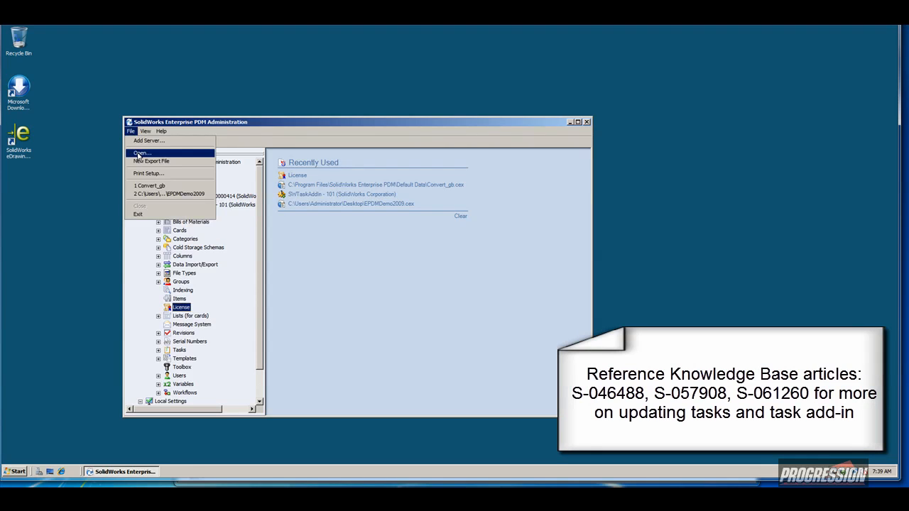
left_click(139, 154)
left_click(327, 172)
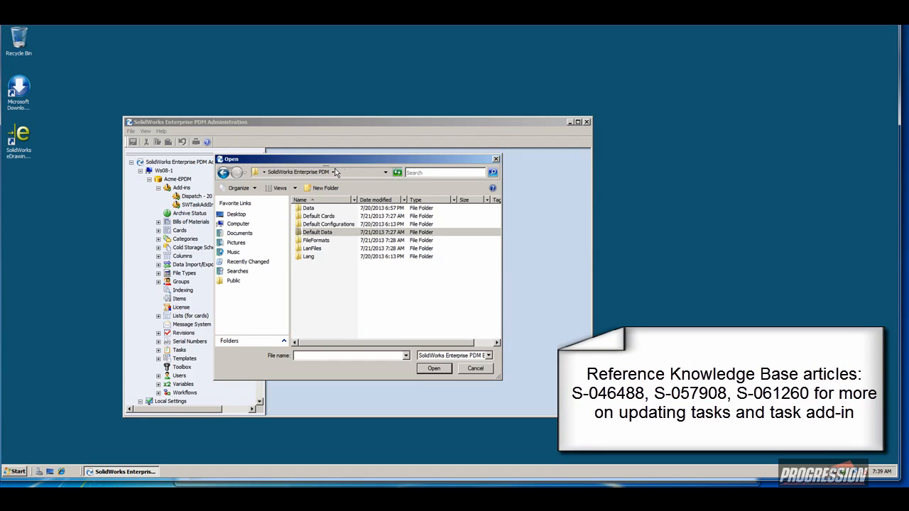
left_click(385, 172)
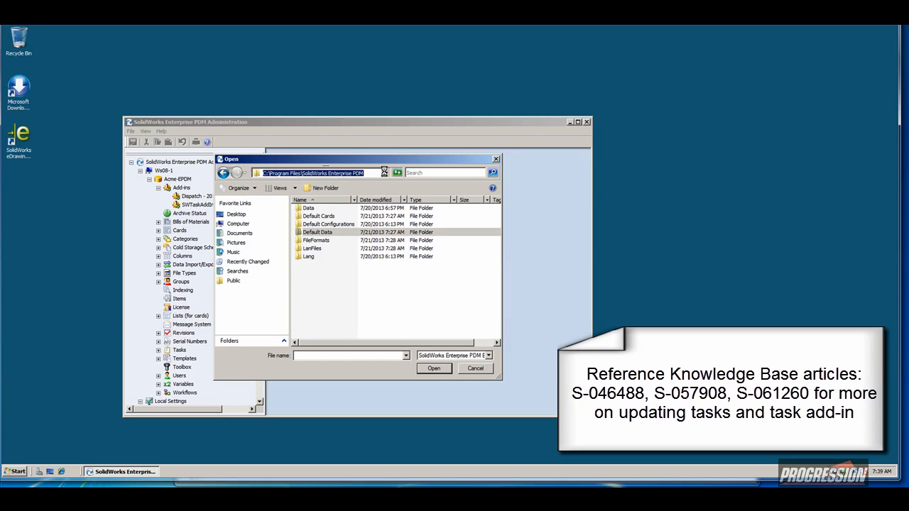
left_click(385, 173)
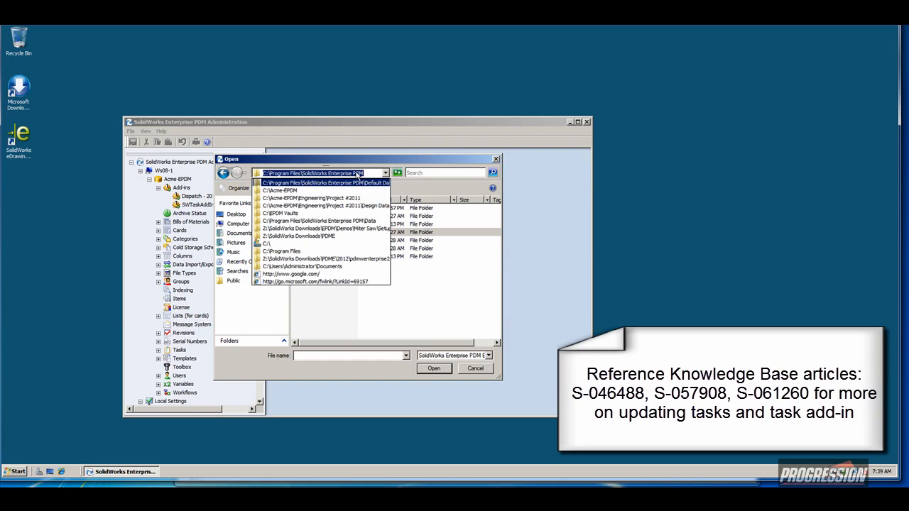
left_click(402, 310)
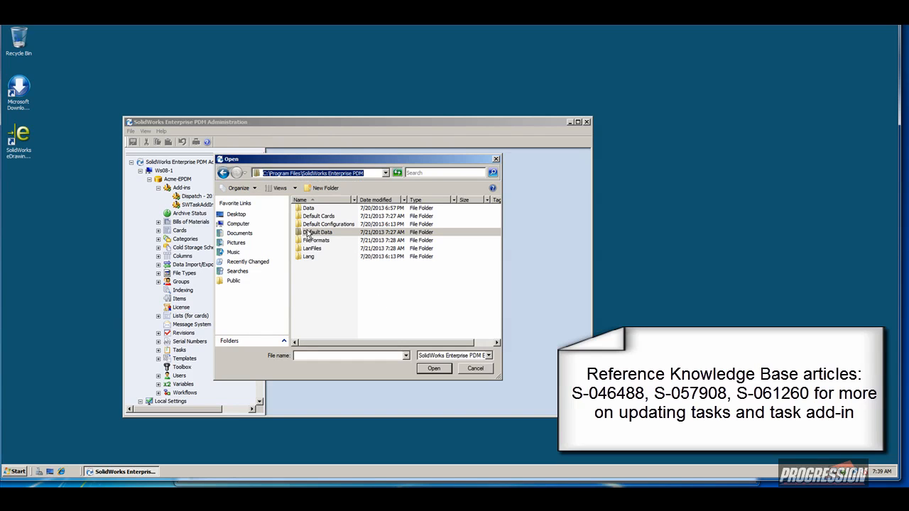
left_click(308, 234)
double_click(308, 235)
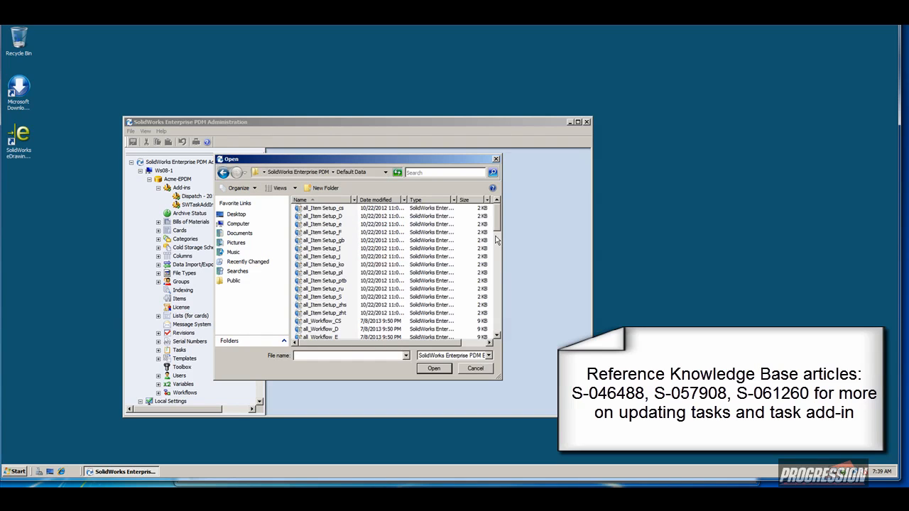
left_click_drag(498, 229, 496, 331)
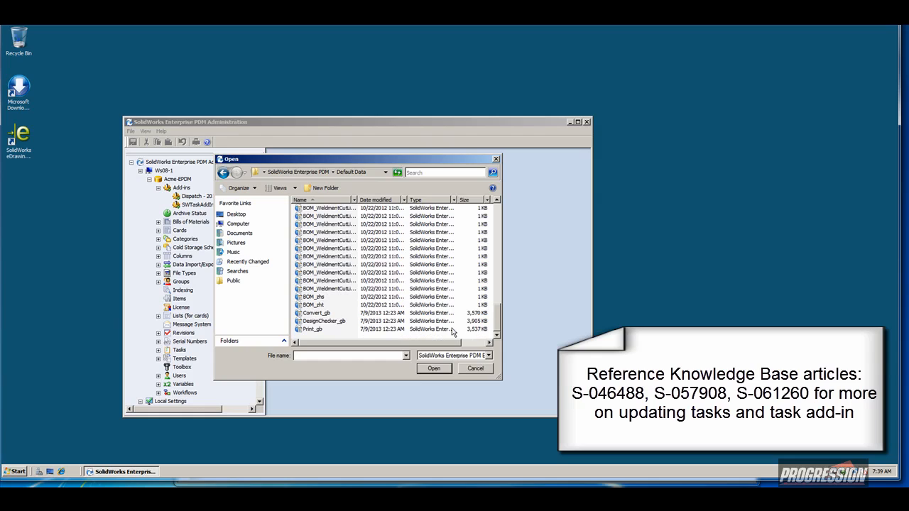
left_click(319, 315)
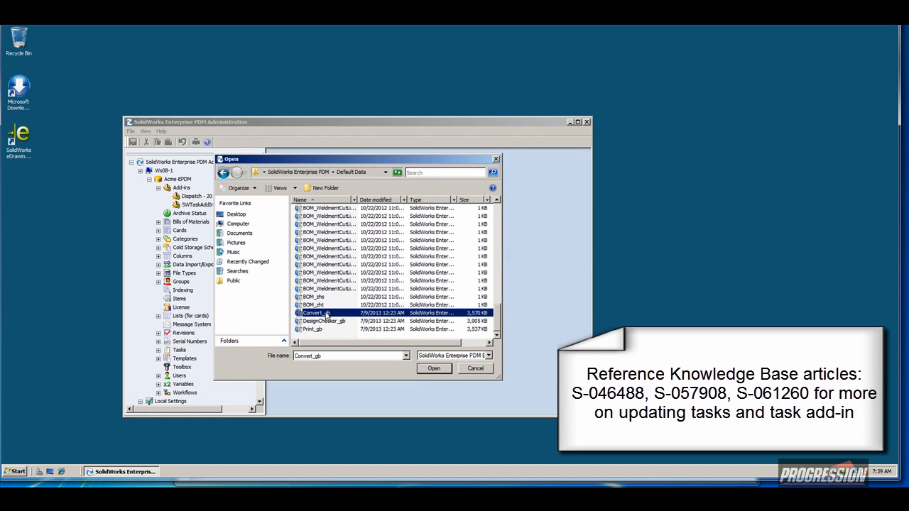
double_click(319, 315)
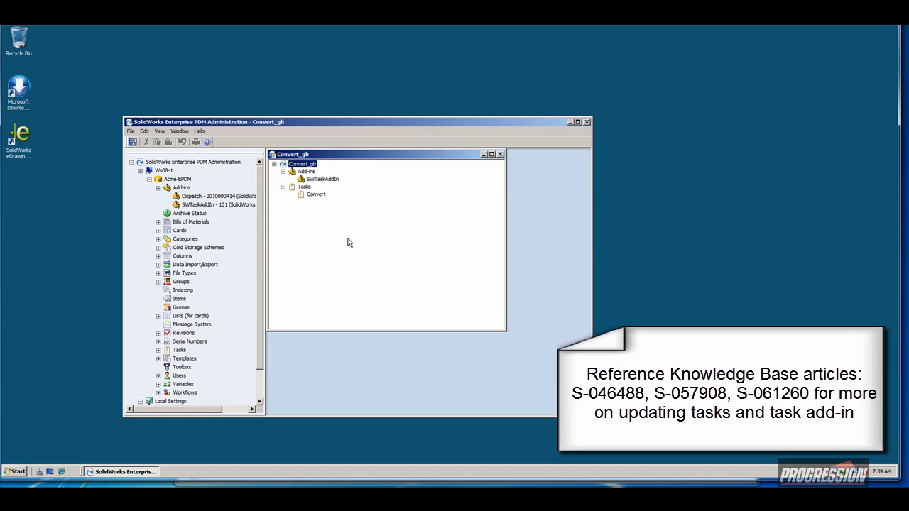
Copy SWTaskAddIn from Convert_gb into the Acme-EPDM vault's add-ins, replacing the existing one, then close Convert_gb.
left_click(323, 179)
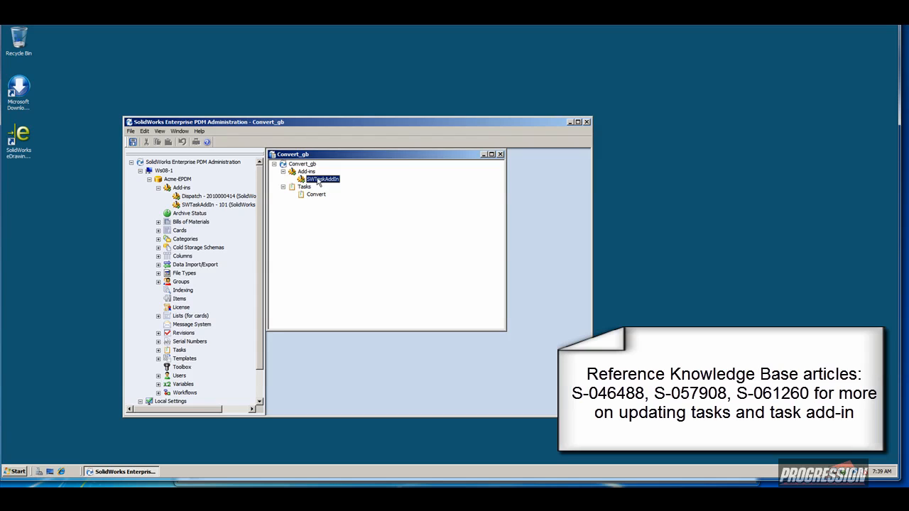
left_click_drag(324, 182, 190, 189)
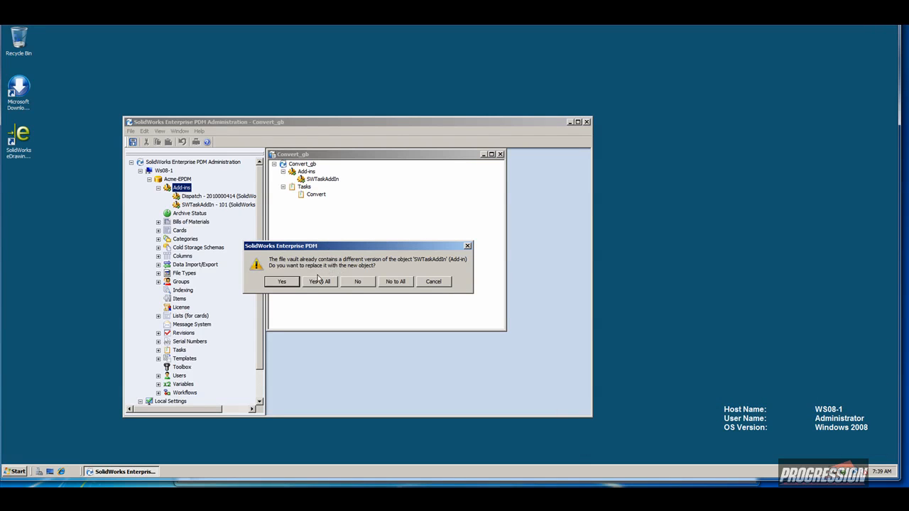
left_click(316, 282)
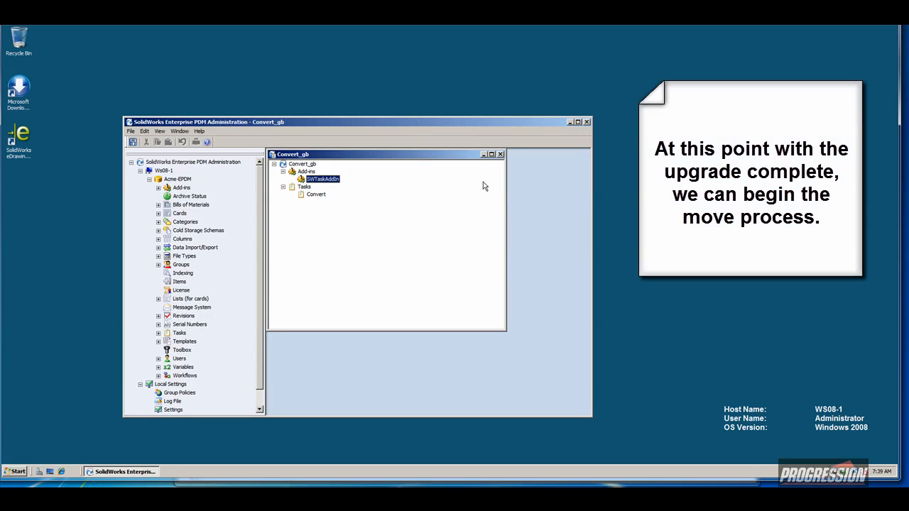
left_click(500, 154)
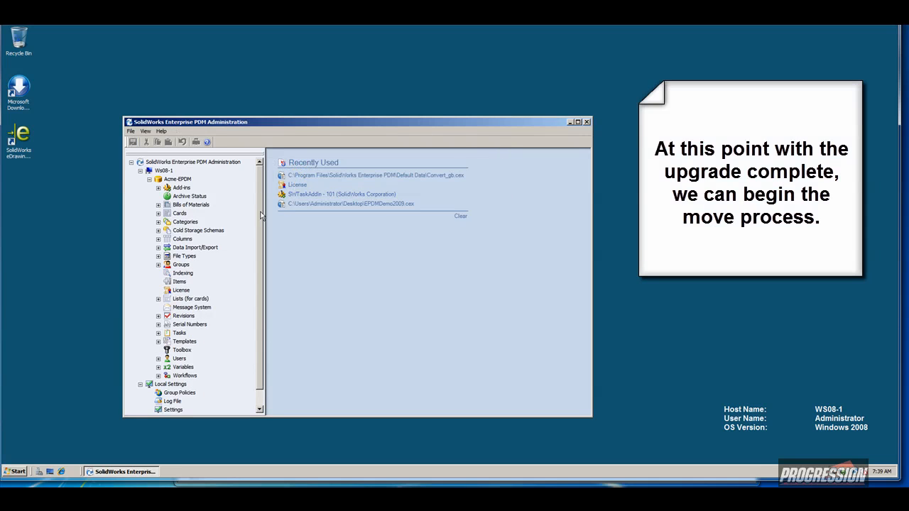
left_click(158, 188)
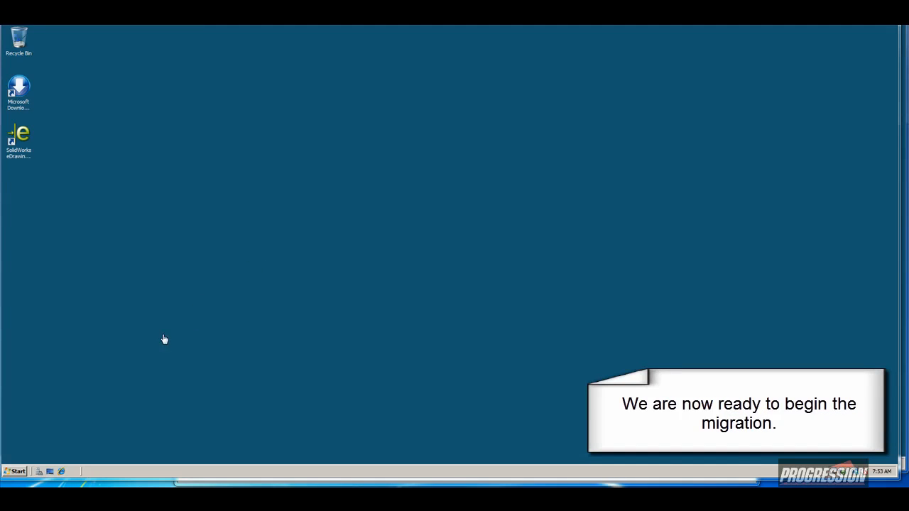
Leave WS08-1 and bring up the Start menu on the WS08-2 server.
left_click(17, 473)
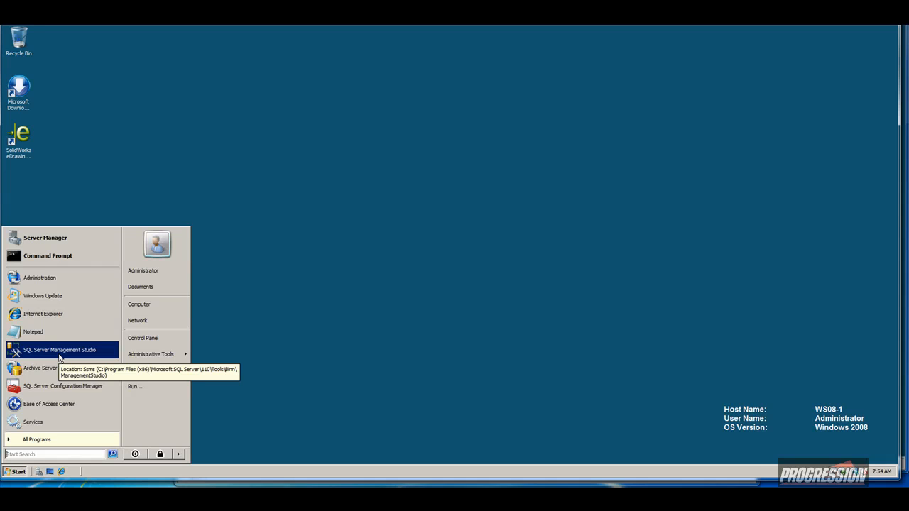
left_click(250, 353)
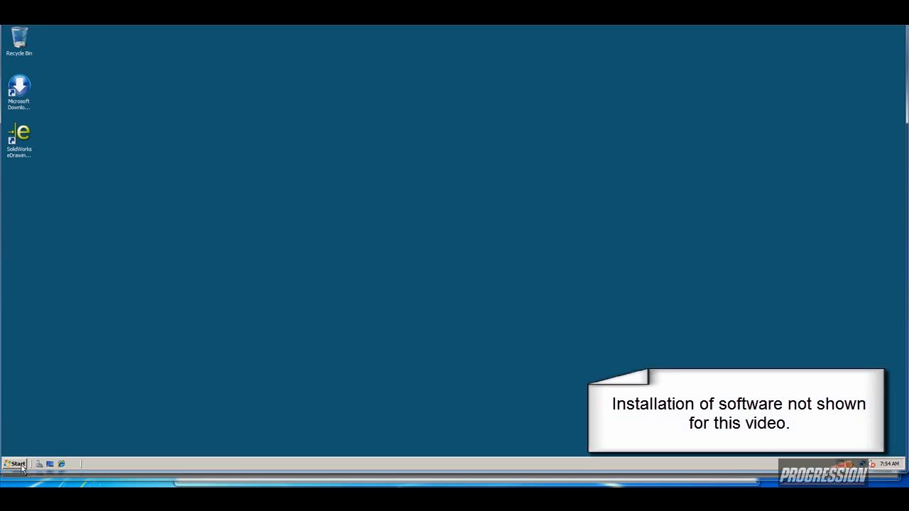
left_click(22, 465)
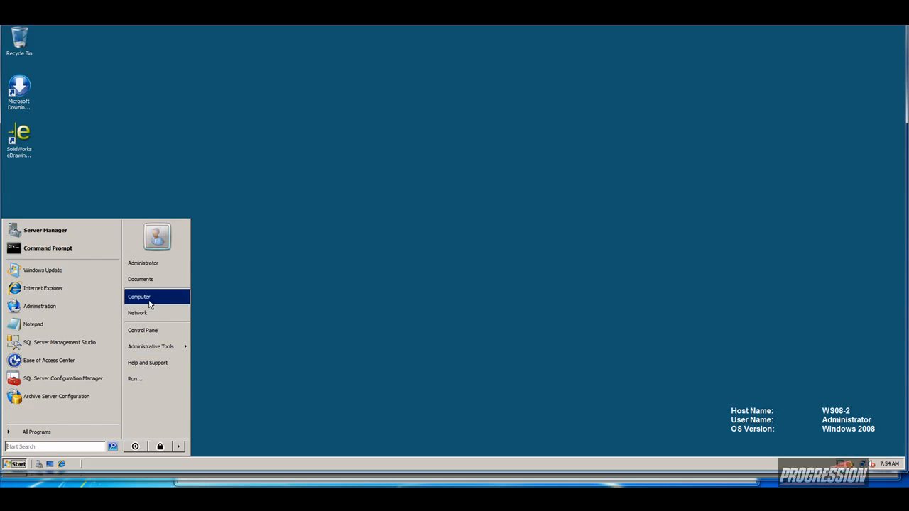
Launch and close Enterprise PDM Administration on WS08-2, then return to WS08-1.
left_click(44, 306)
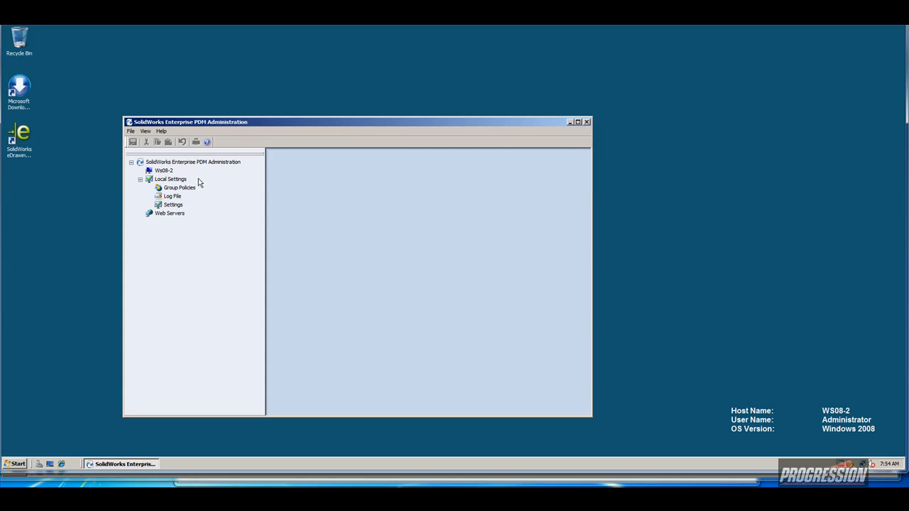
left_click(587, 122)
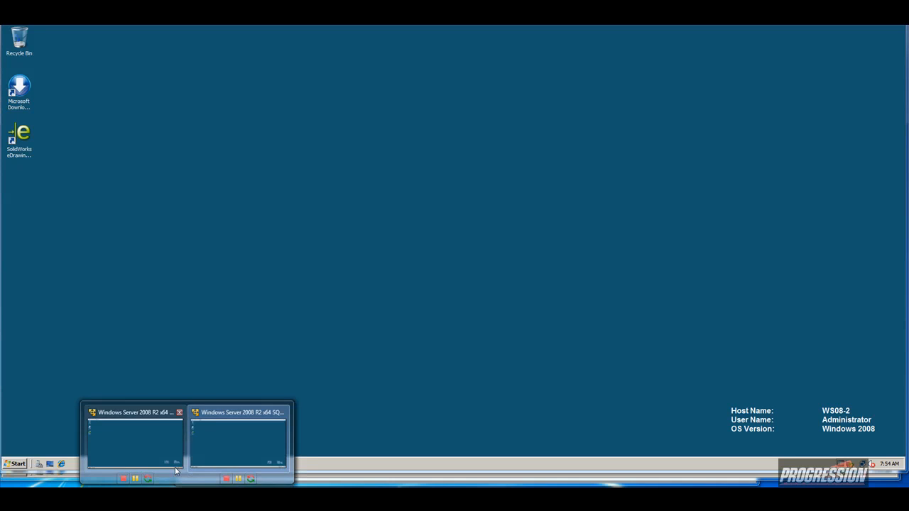
left_click(175, 463)
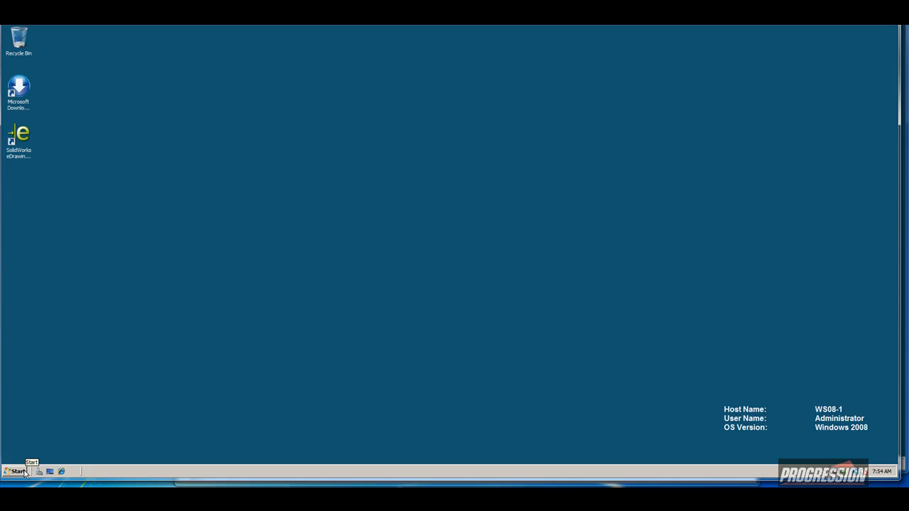
Browse to C:\EPDM Vaults on WS08-1, select the 99.7 MB Acme-EPDM folder, then switch servers.
left_click(21, 472)
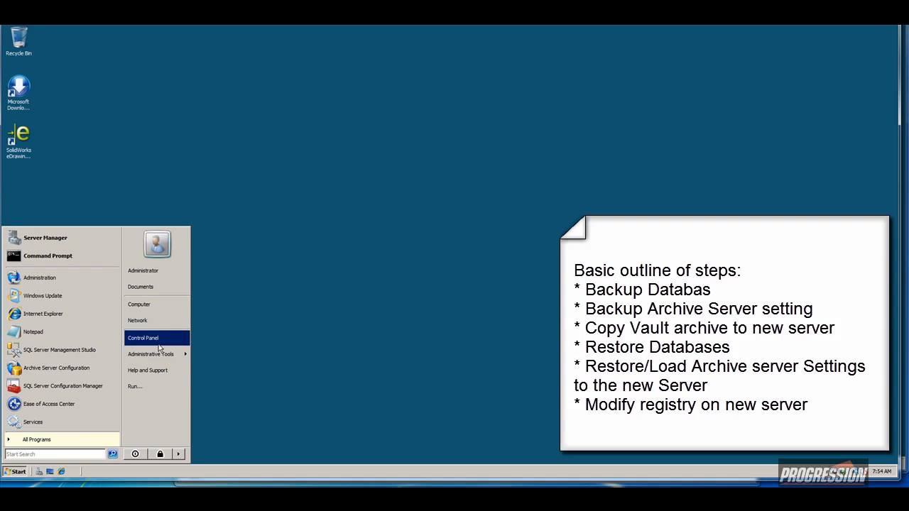
left_click(162, 307)
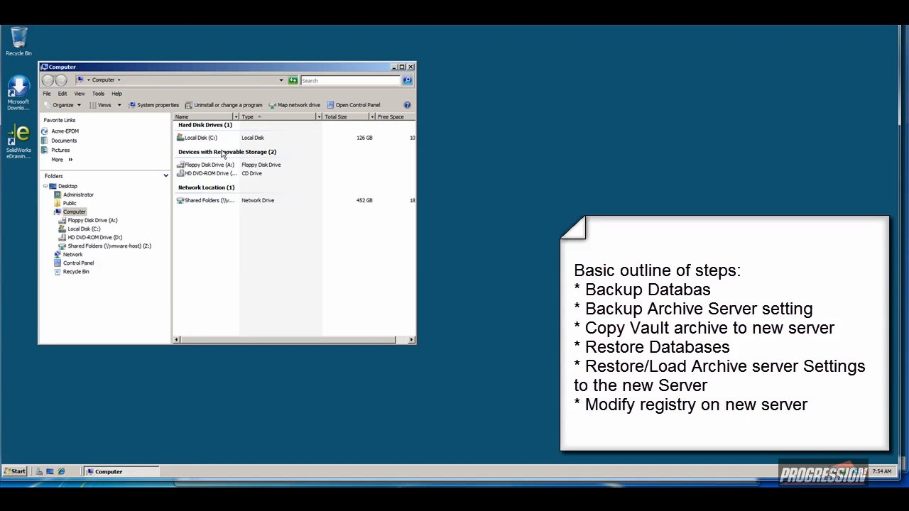
double_click(202, 138)
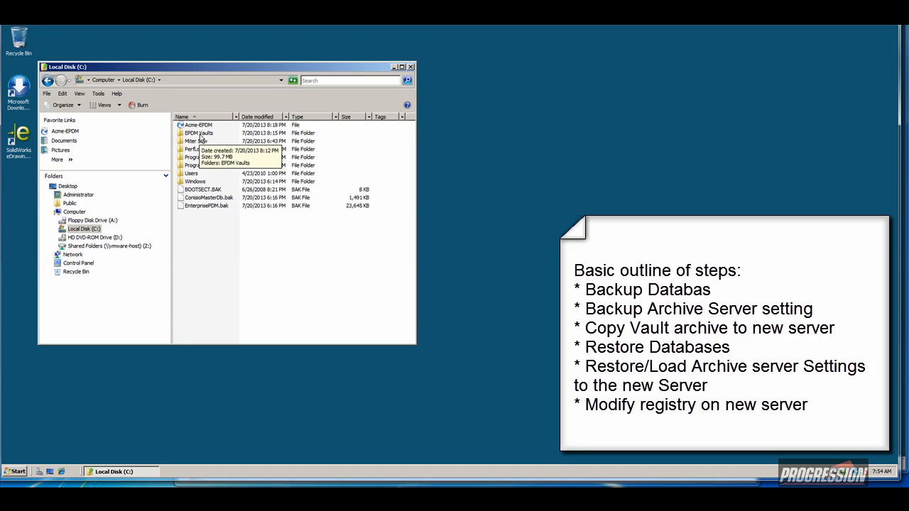
double_click(200, 134)
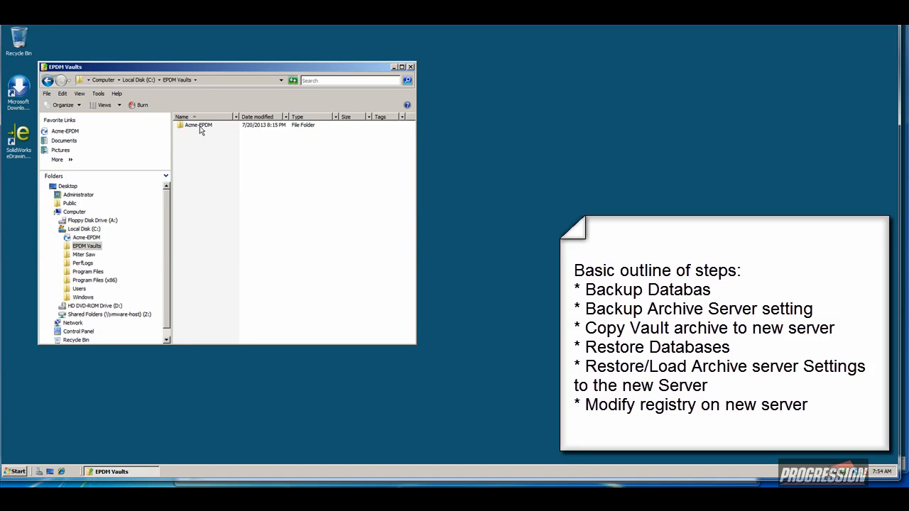
left_click(199, 127)
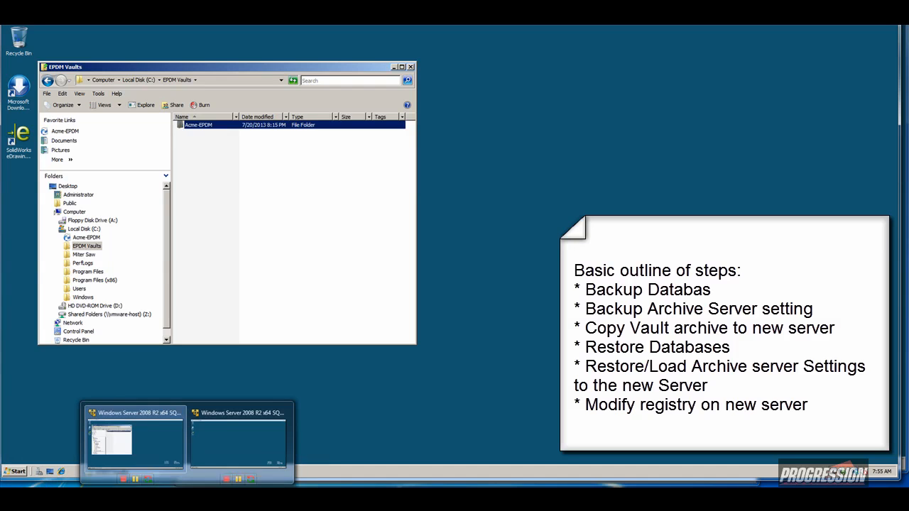
left_click(219, 448)
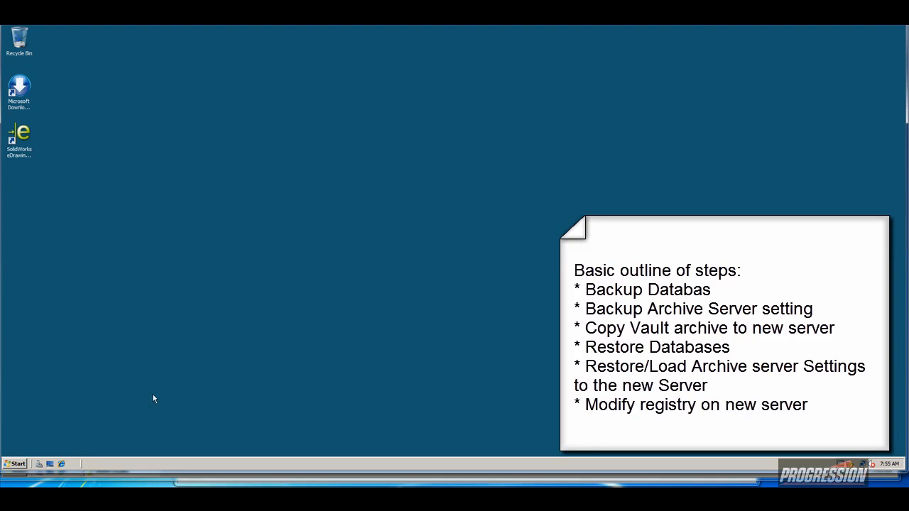
Open C:\EPDM Vaults on WS08-2 in Explorer and move the window toward the centre.
left_click(19, 465)
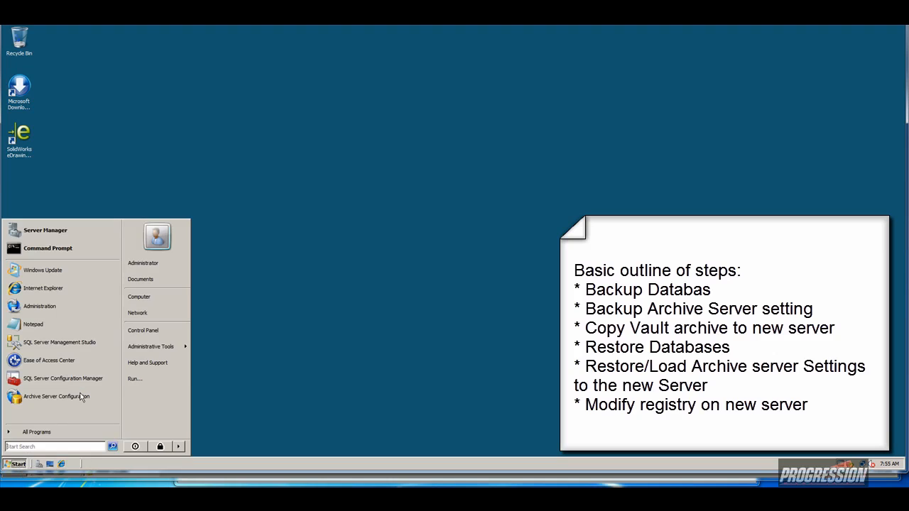
left_click(146, 294)
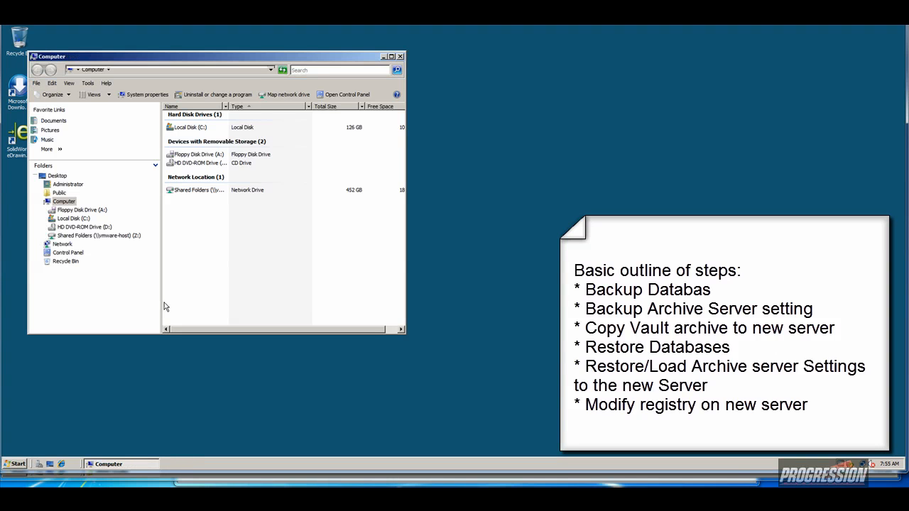
double_click(190, 127)
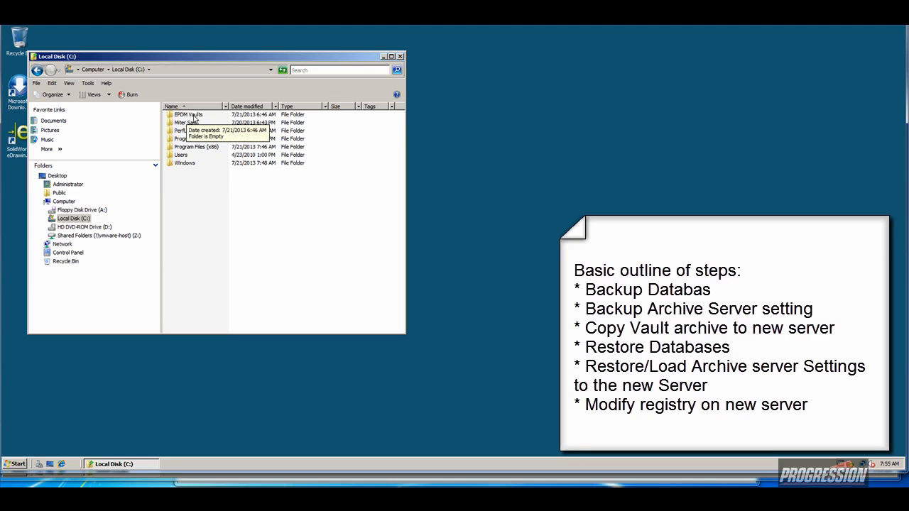
double_click(189, 115)
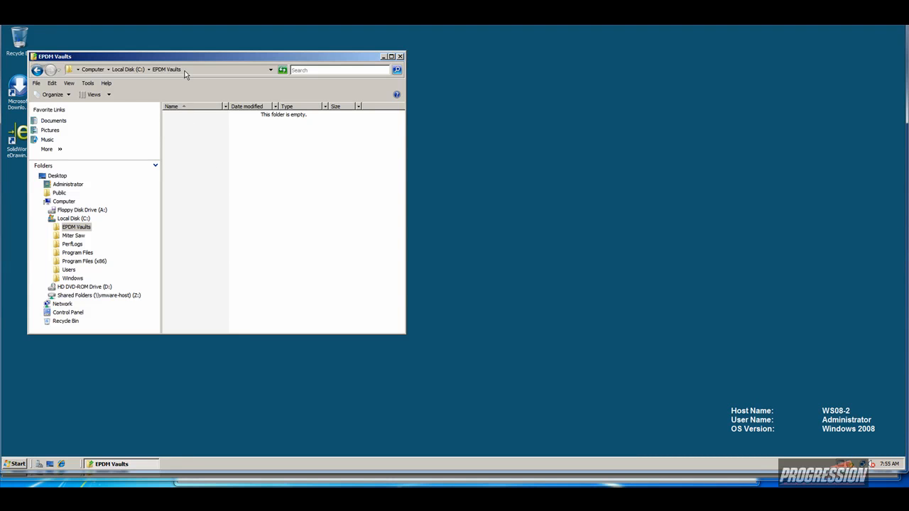
left_click_drag(188, 60, 303, 78)
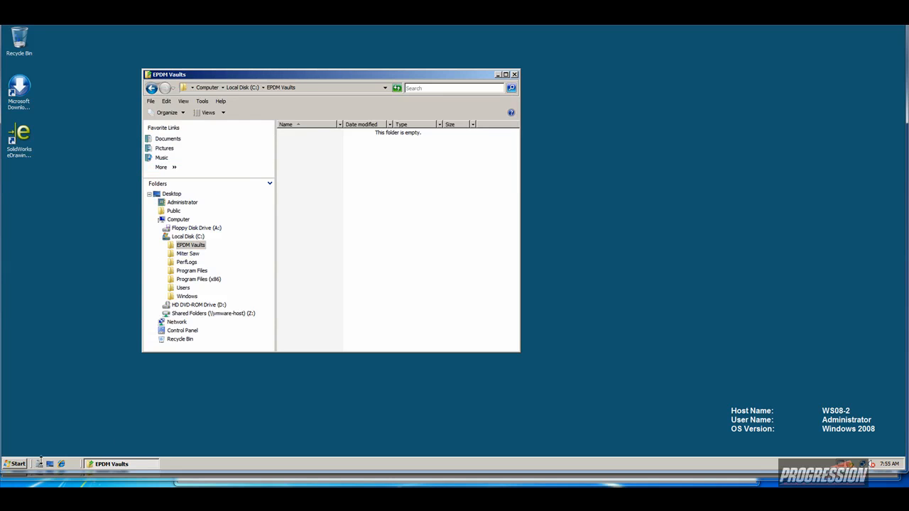
Back on WS08-1, copy the Acme-EPDM vault folder.
left_click(18, 465)
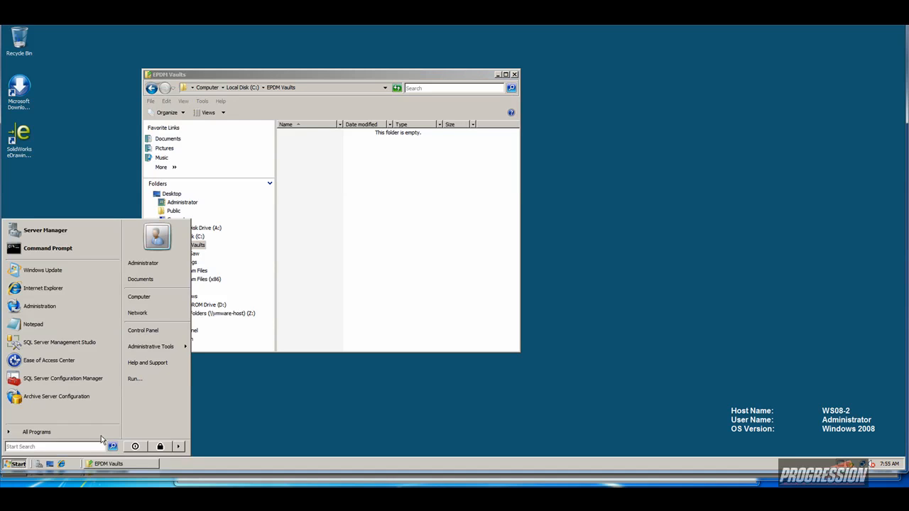
left_click(189, 404)
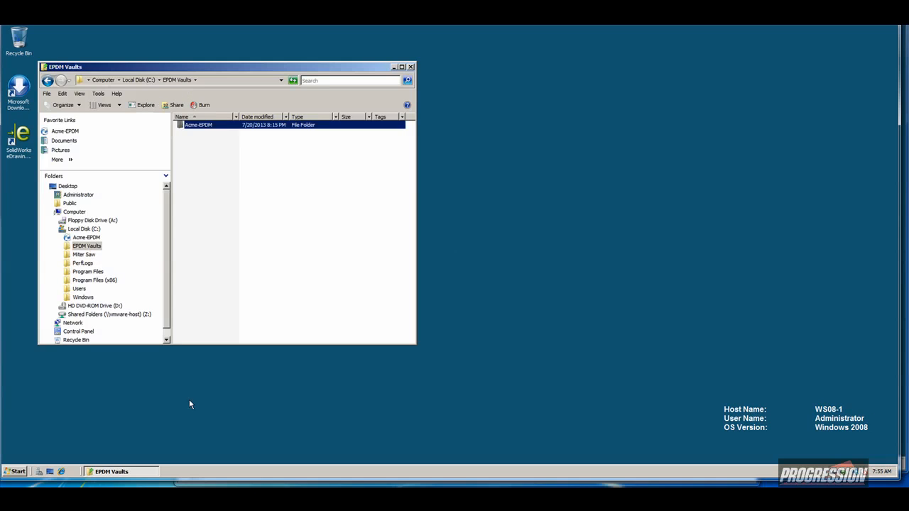
right_click(206, 126)
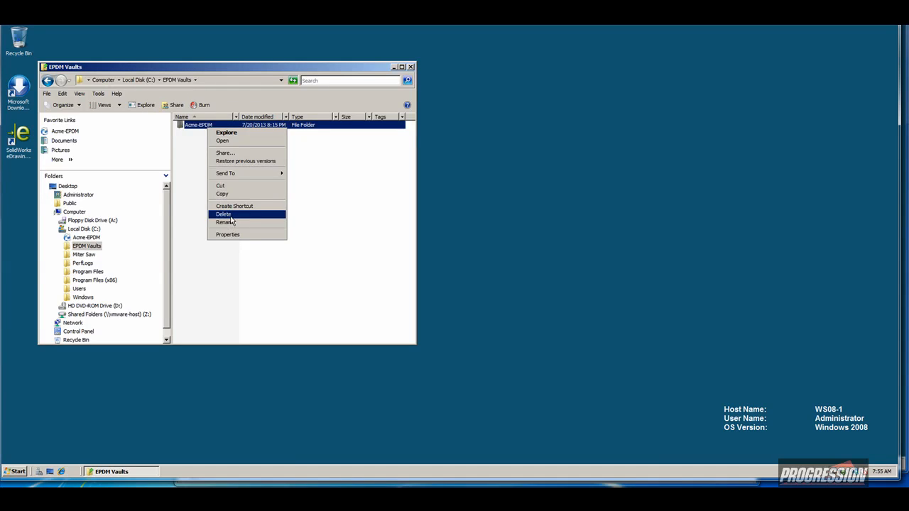
left_click(231, 195)
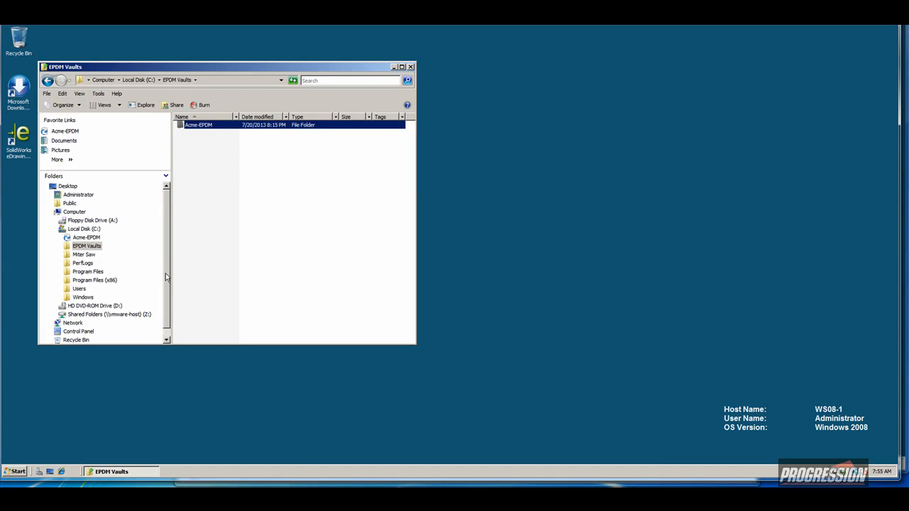
Paste Acme-EPDM into Z:\Temp on the shared drive, then switch to WS08-2.
scroll(165, 273, "down", 1)
left_click(91, 306)
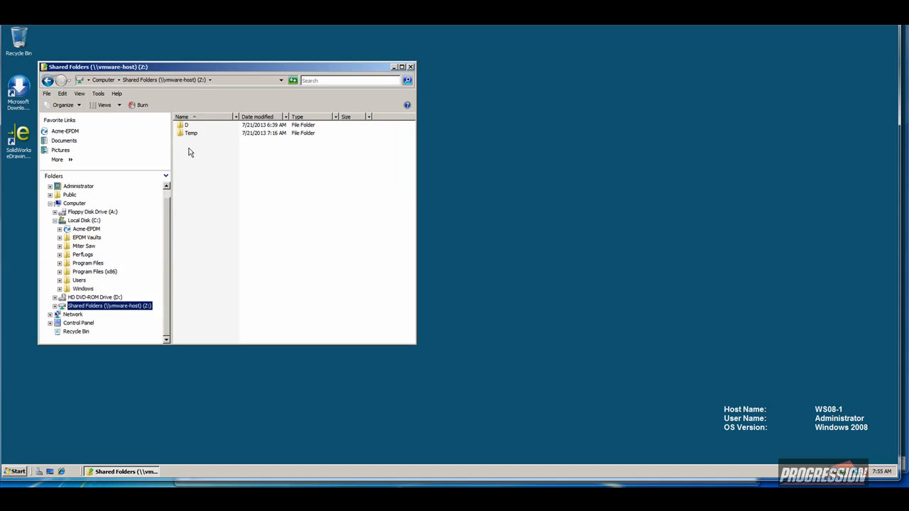
double_click(189, 134)
right_click(199, 192)
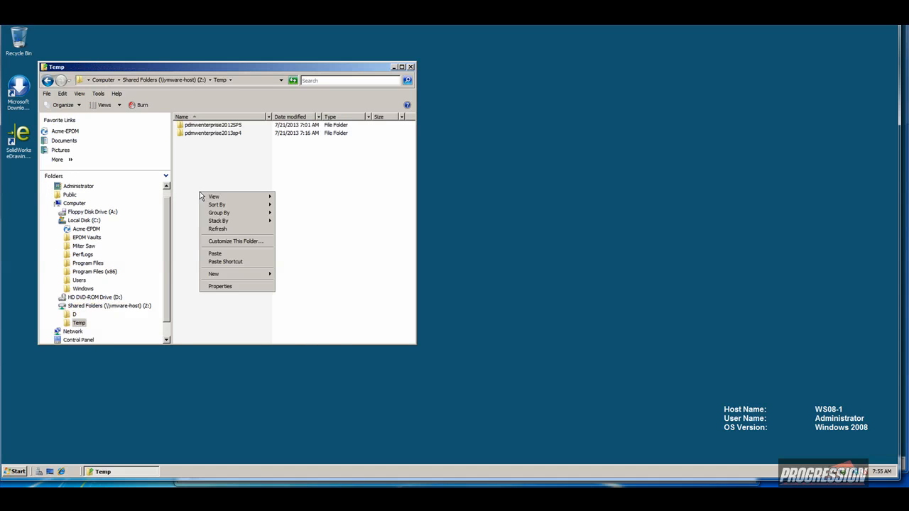
left_click(213, 254)
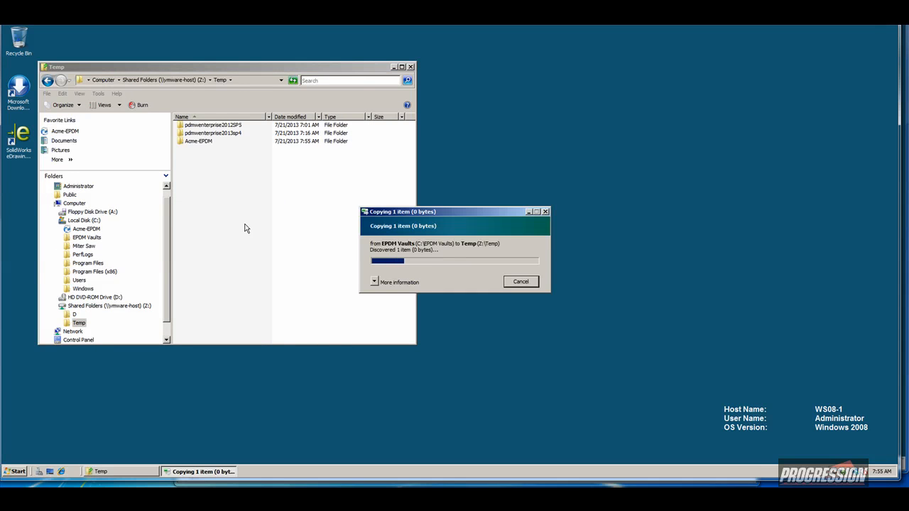
left_click(207, 143)
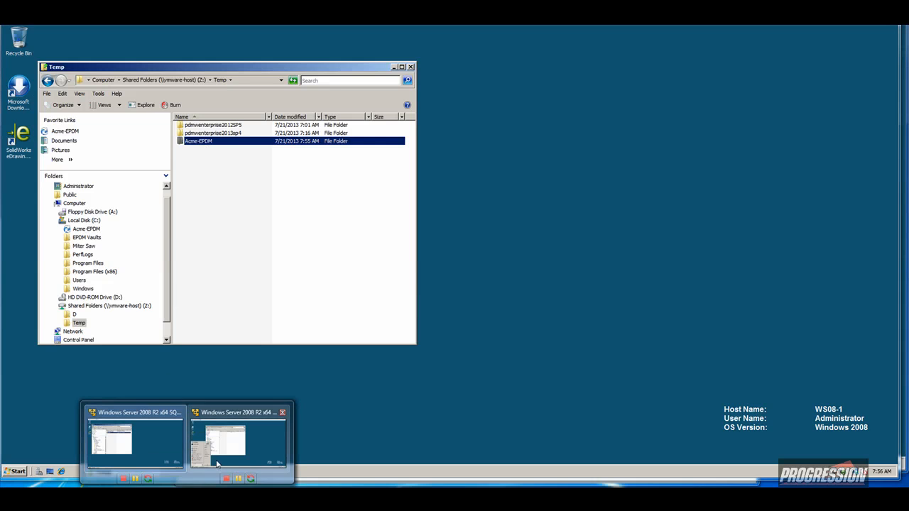
left_click(225, 443)
left_click(298, 259)
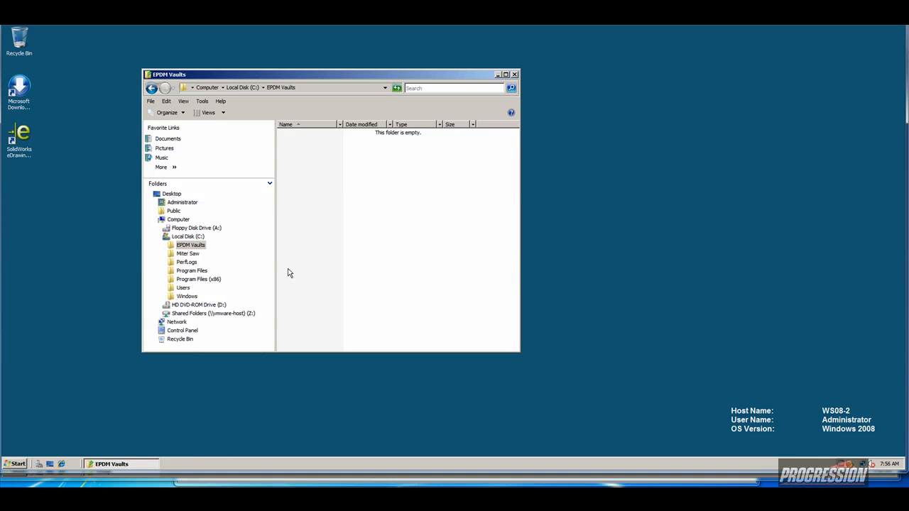
On WS08-2, copy the Acme-EPDM folder from Z:\Temp.
left_click(222, 313)
double_click(295, 142)
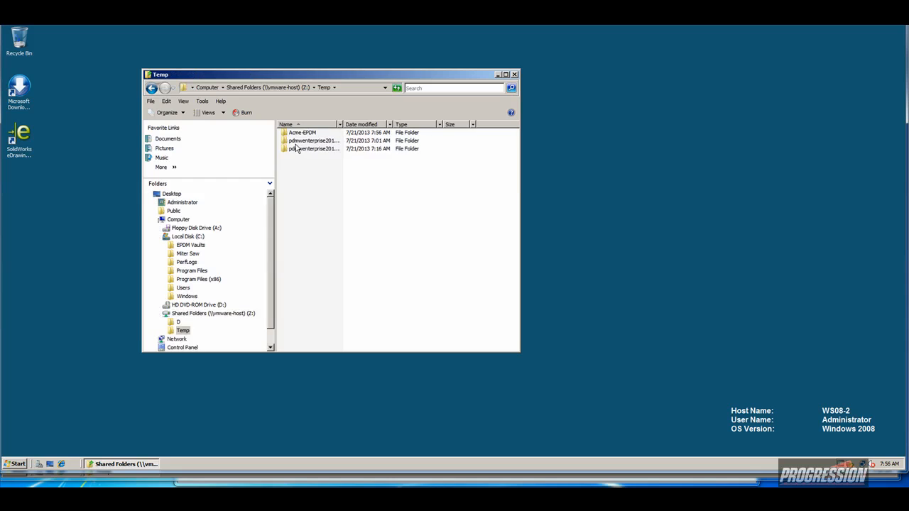
left_click(303, 135)
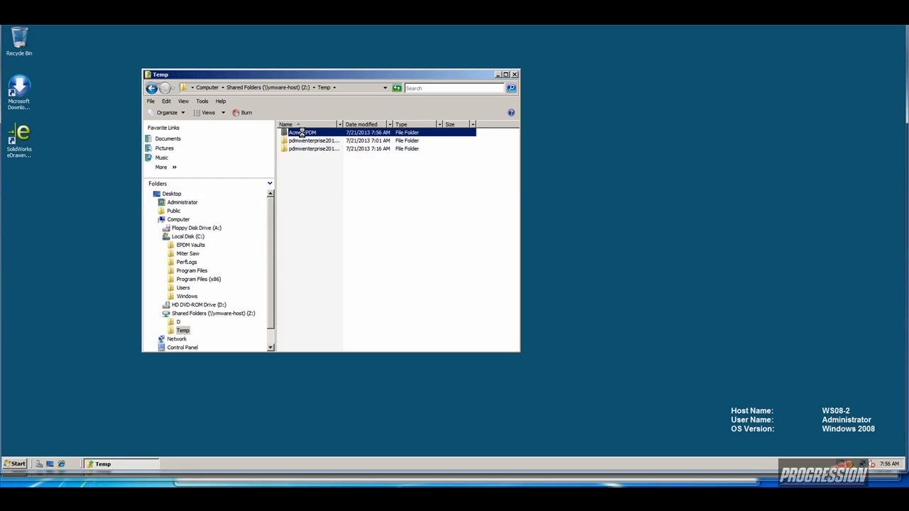
right_click(303, 135)
left_click(317, 186)
Paste Acme-EPDM into C:\EPDM Vaults, then switch back to WS08-1.
left_click(190, 249)
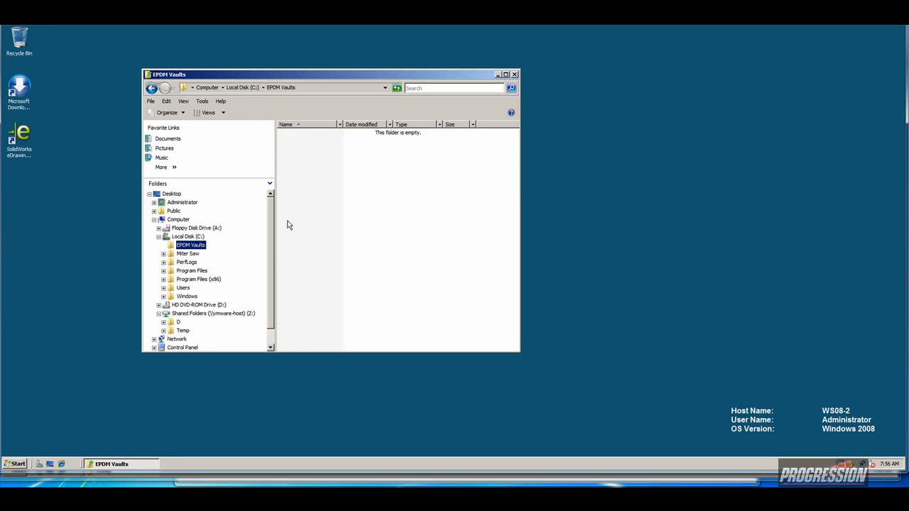
right_click(309, 202)
left_click(322, 262)
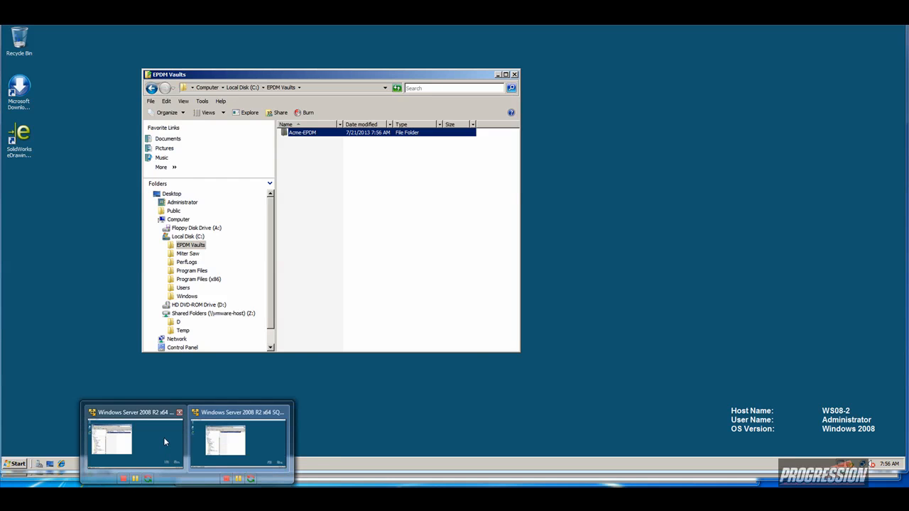
left_click(164, 436)
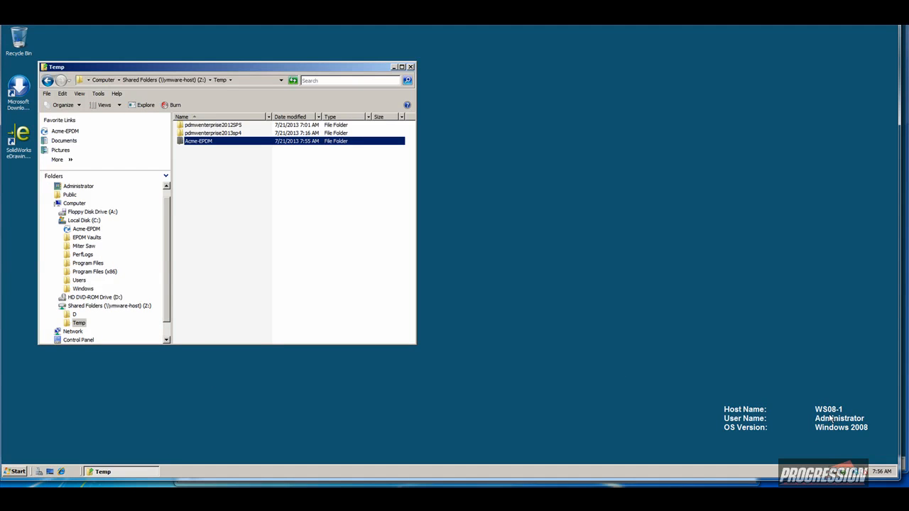
Close the Temp window, start SQL Server Management Studio and list the Acme-EPDM and ConisioMasterDb databases.
left_click(411, 67)
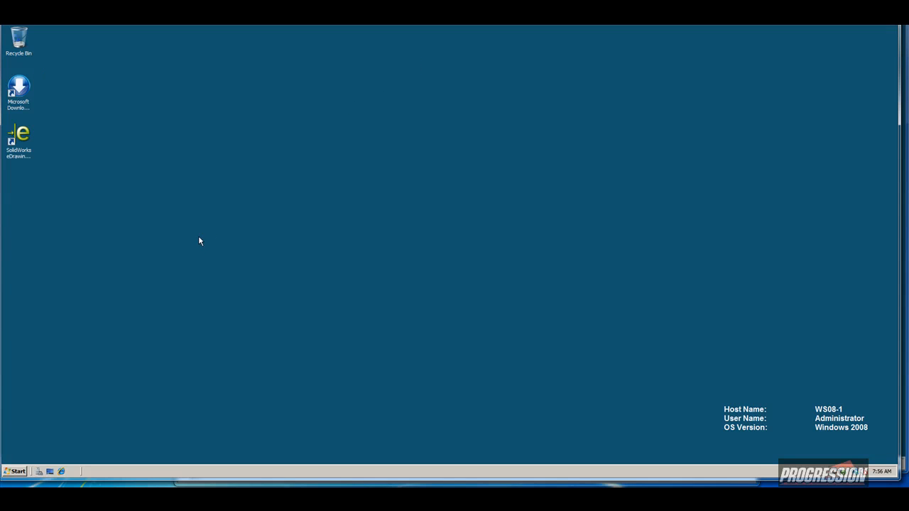
left_click(19, 472)
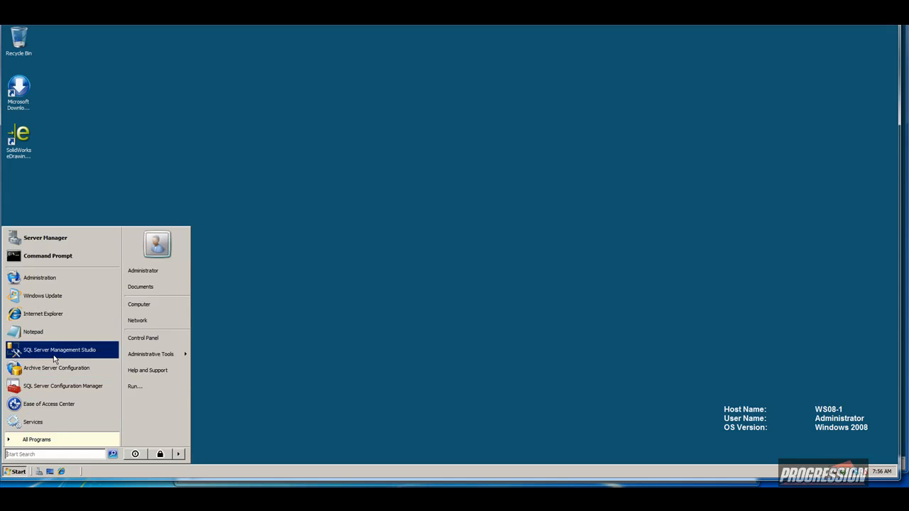
left_click(57, 350)
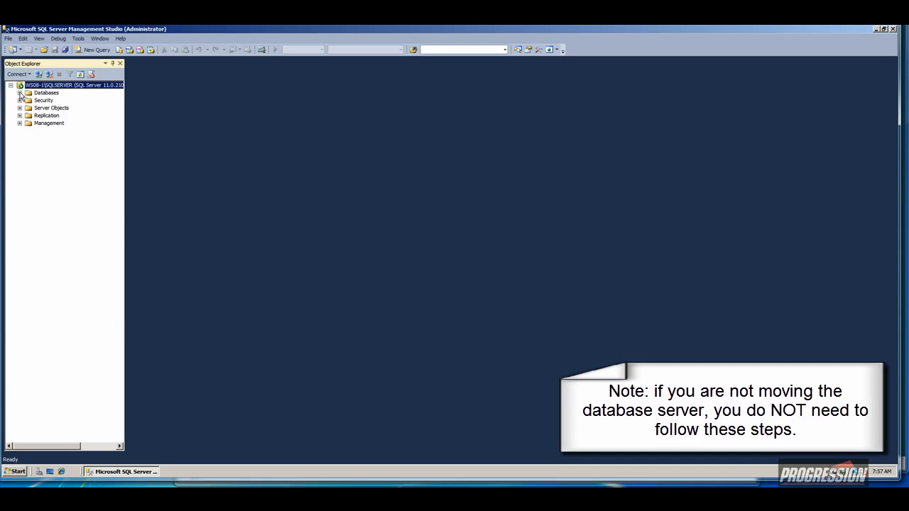
left_click(20, 93)
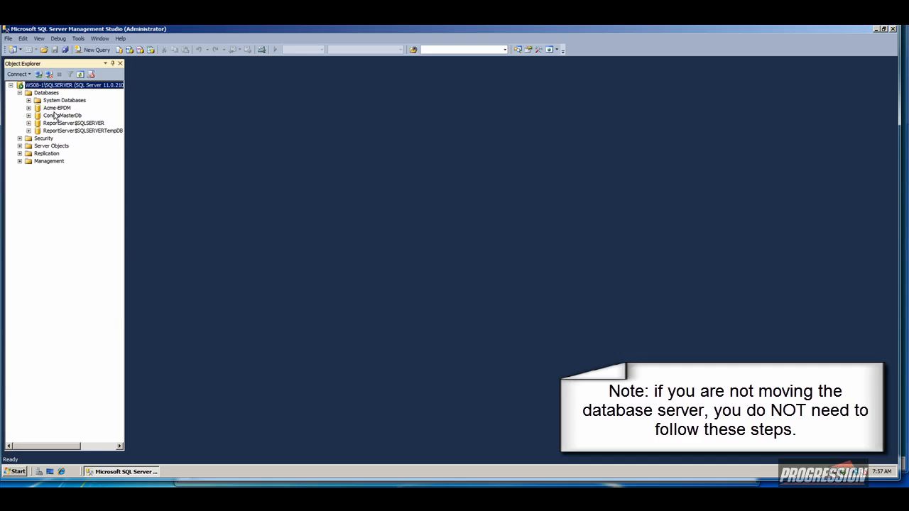
left_click(54, 109)
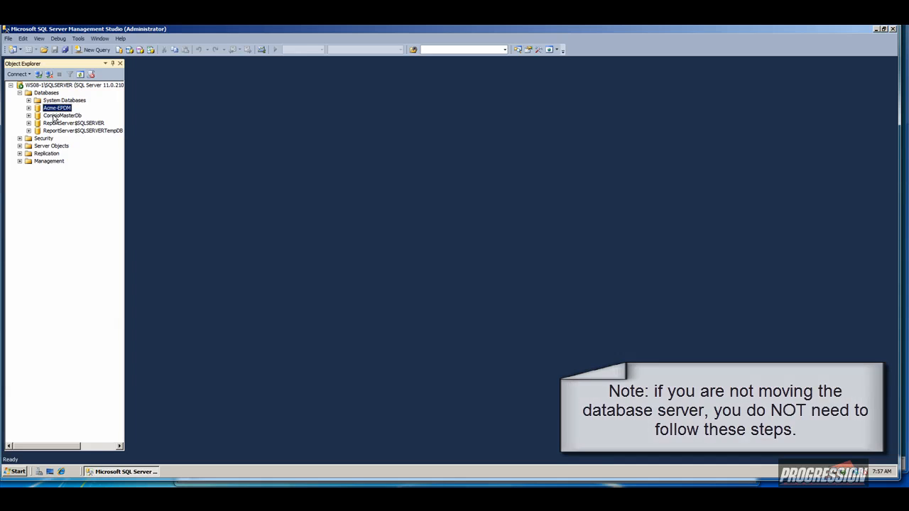
left_click(61, 116)
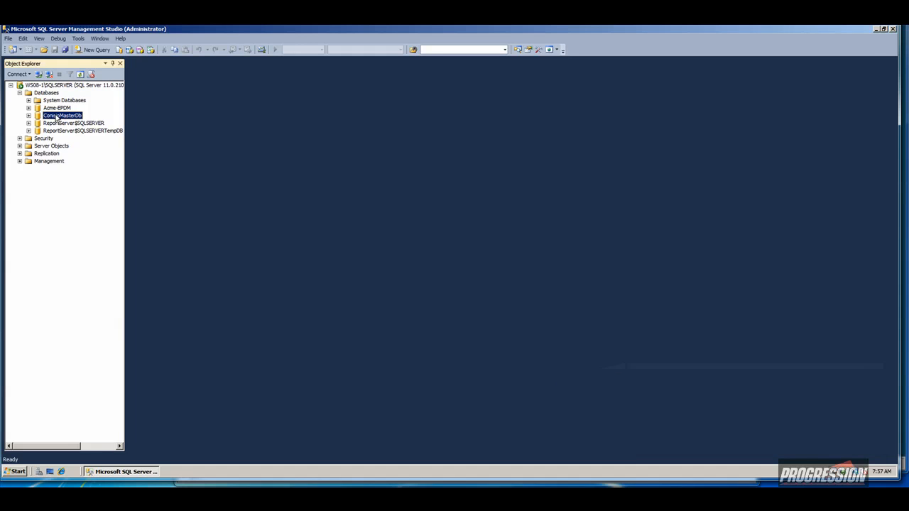
Open the Back Up task for ConisioMasterDb, then open and close the Acme-EPDM backup settings.
right_click(56, 117)
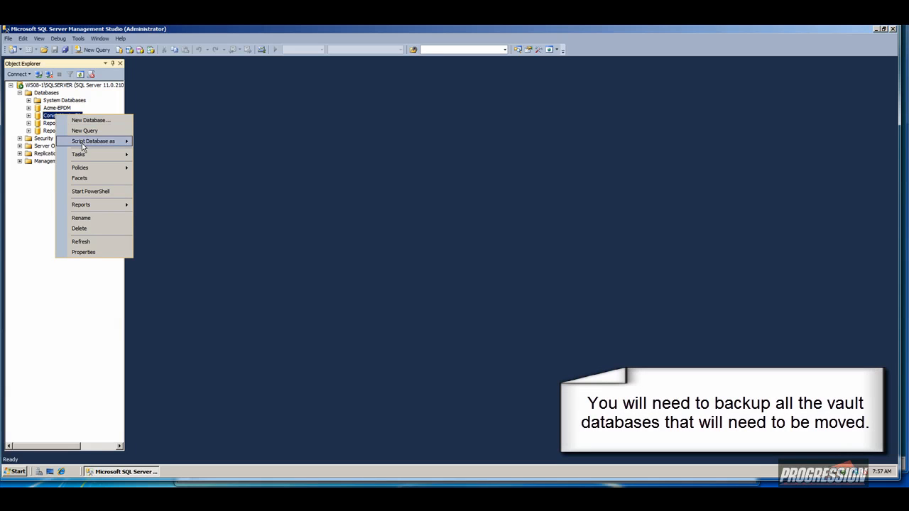
mouse_move(84, 154)
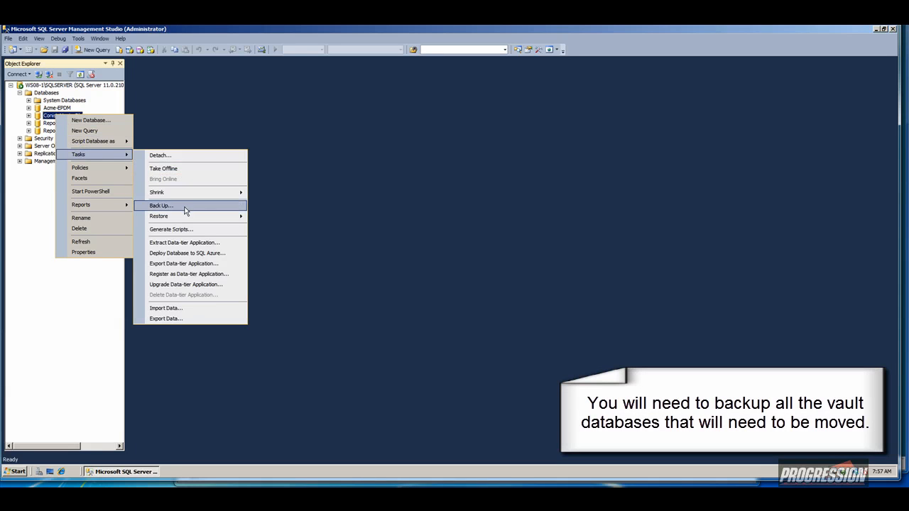
left_click(160, 205)
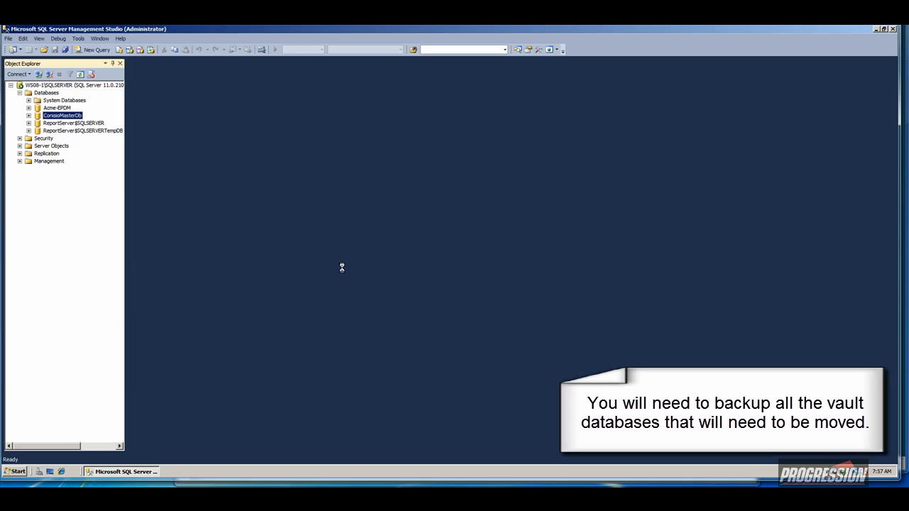
right_click(61, 110)
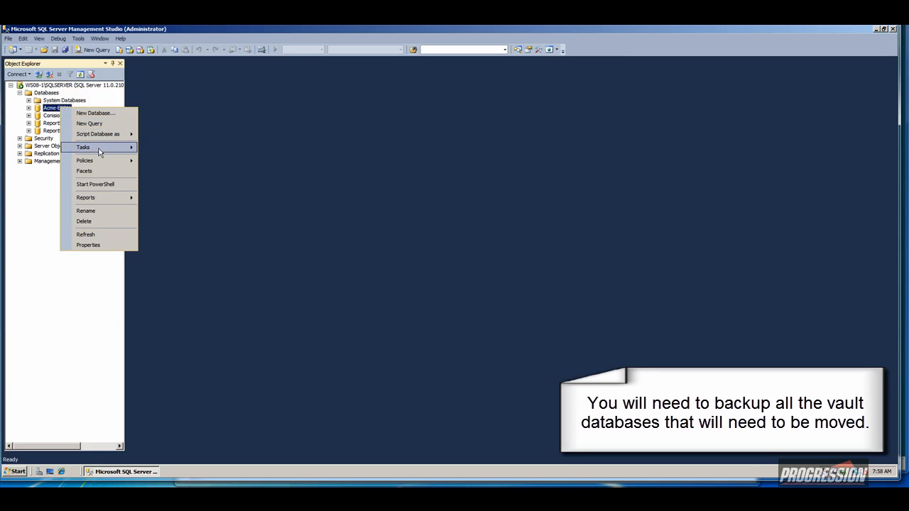
mouse_move(103, 154)
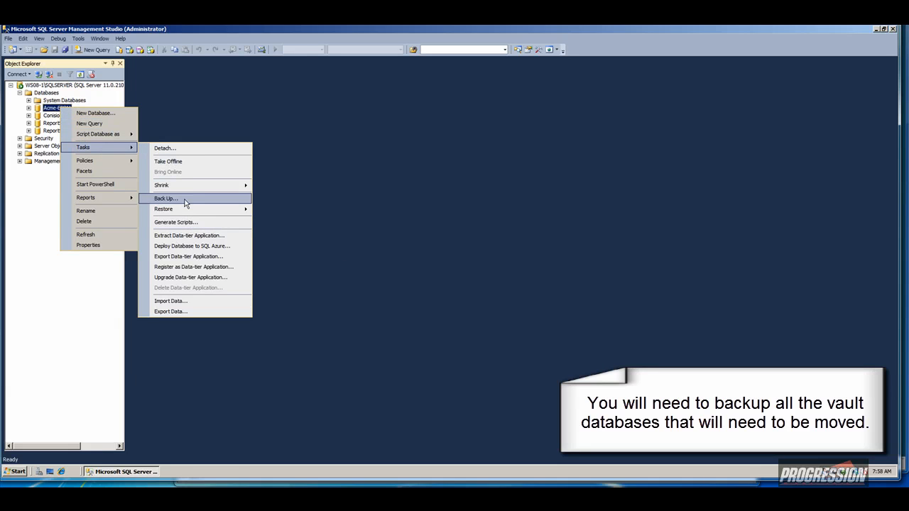
left_click(182, 198)
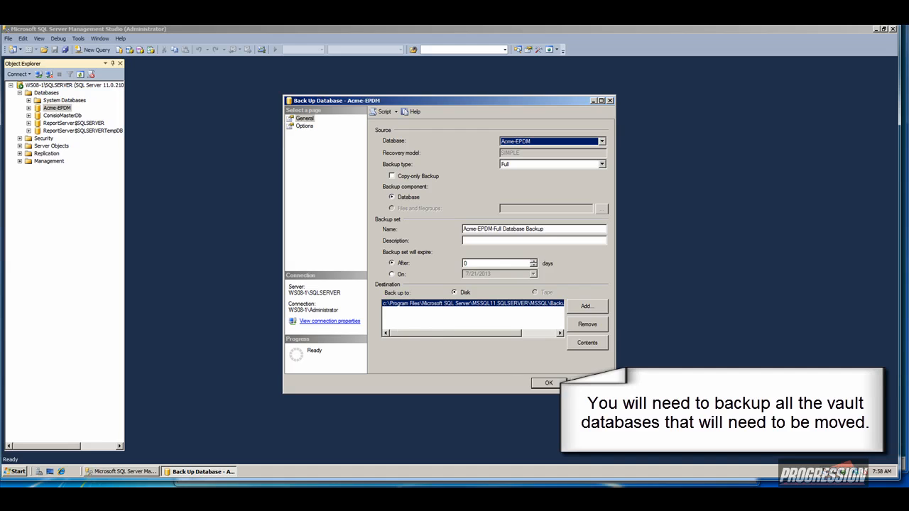
left_click(549, 382)
Run a full disk backup of ConisioMasterDb and acknowledge the success message.
left_click(62, 115)
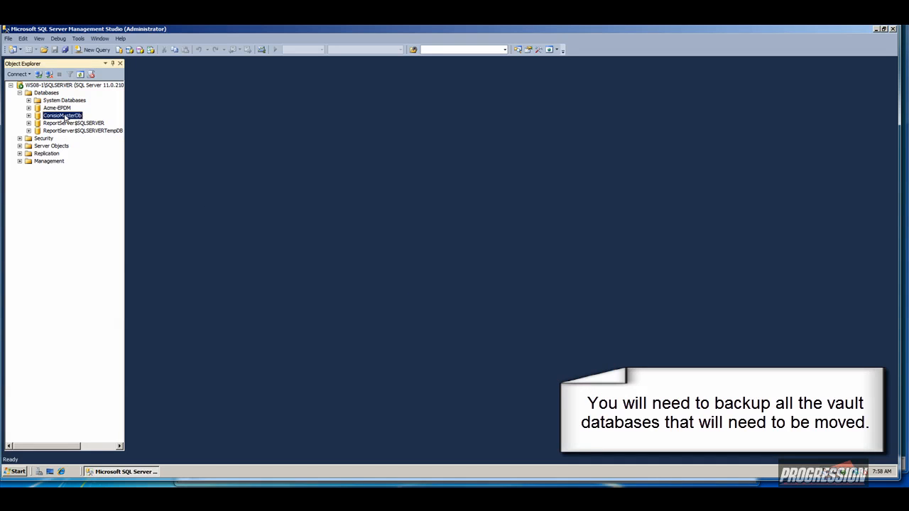
right_click(66, 117)
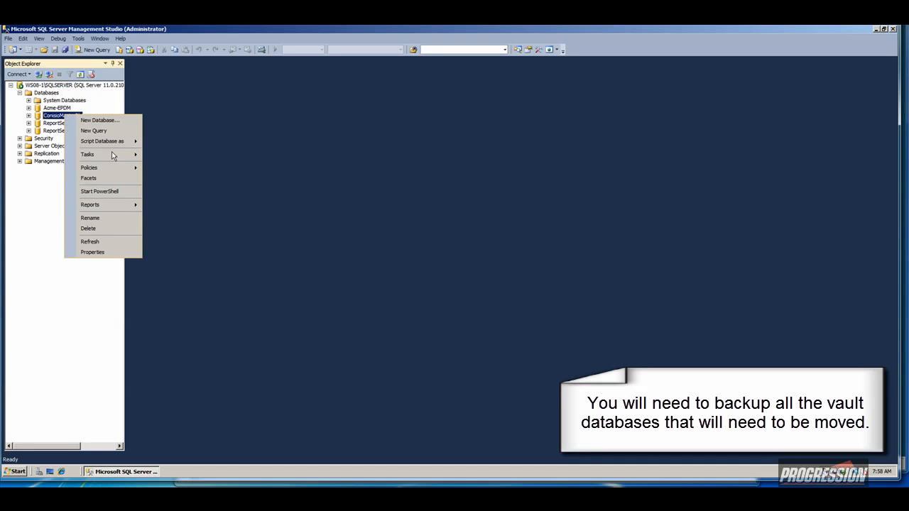
mouse_move(112, 155)
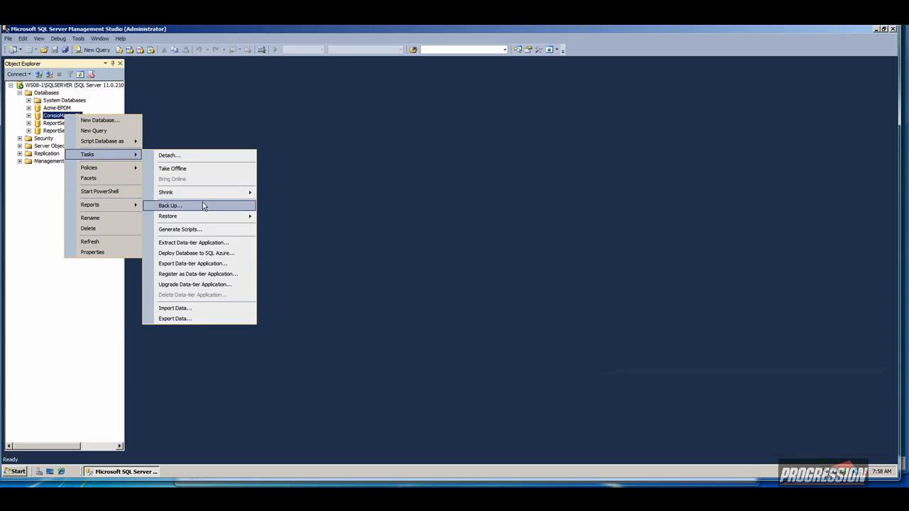
left_click(202, 205)
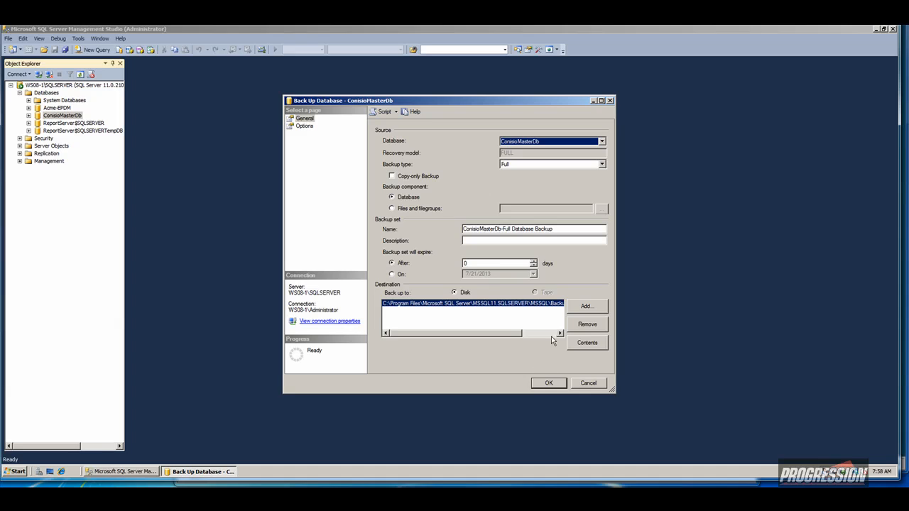
left_click(548, 383)
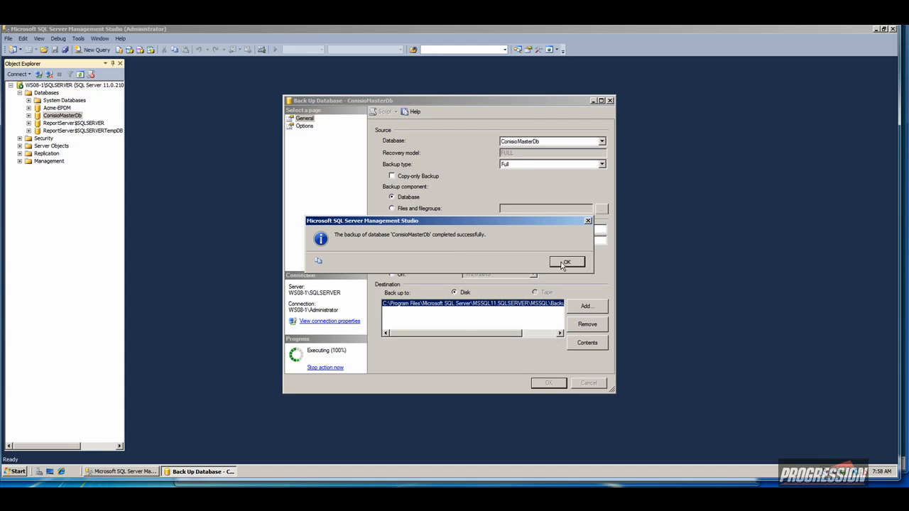
left_click(562, 264)
right_click(57, 107)
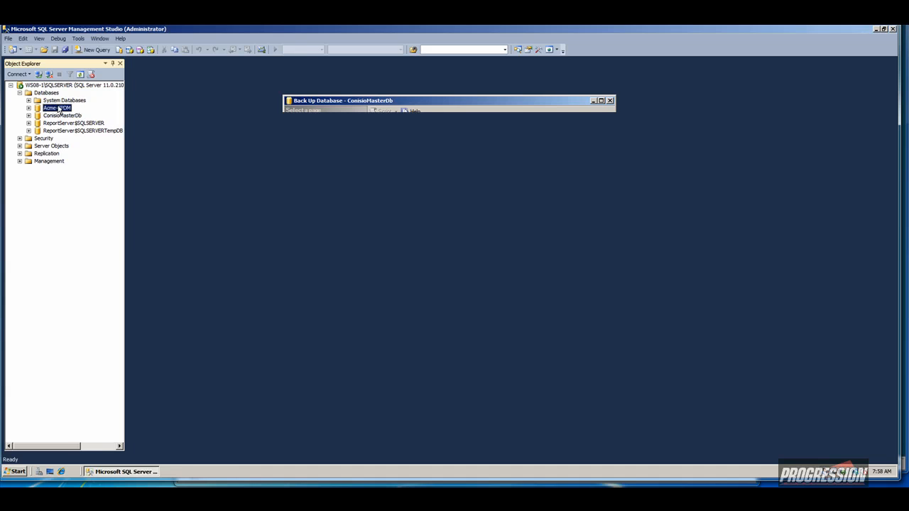
Run a full backup of Acme-EPDM and confirm the success message.
mouse_move(80, 145)
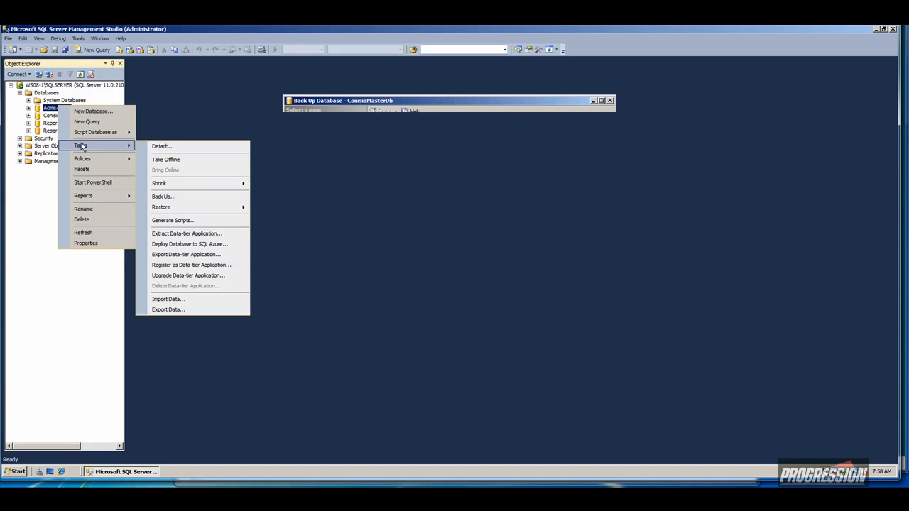
left_click(164, 197)
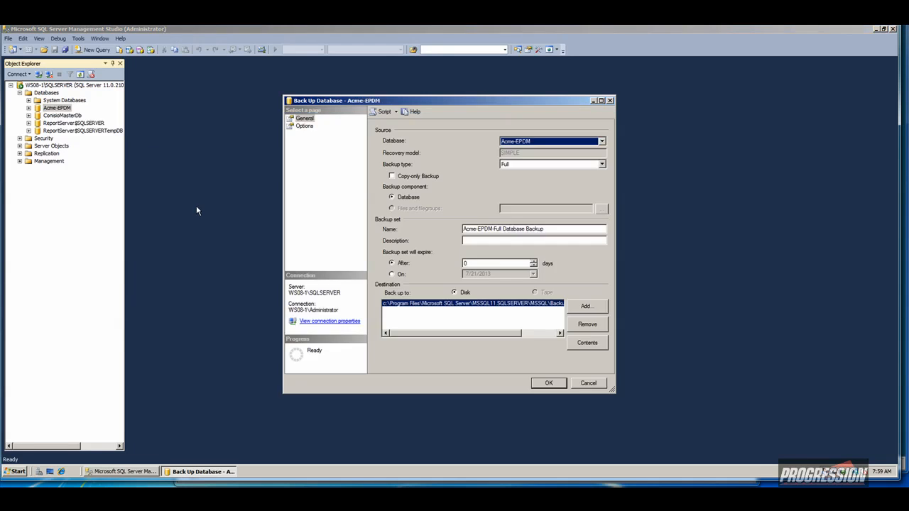
left_click(548, 384)
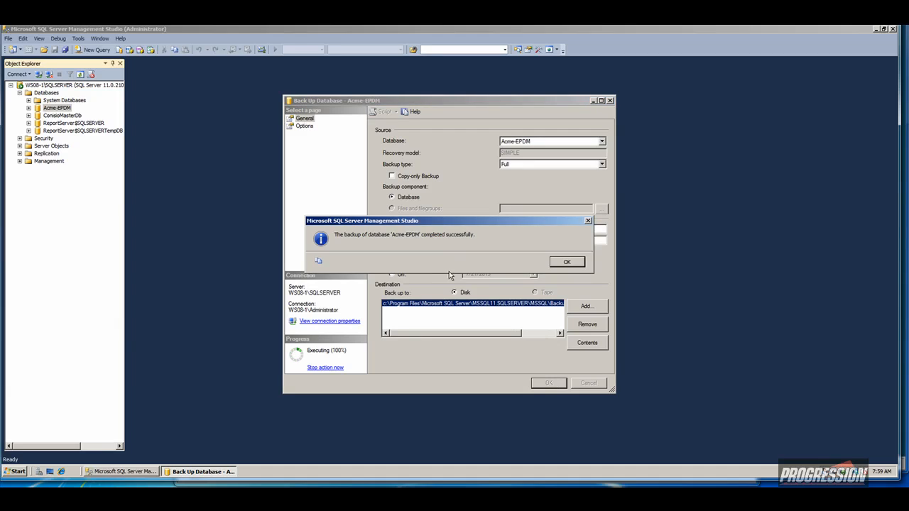
left_click(555, 264)
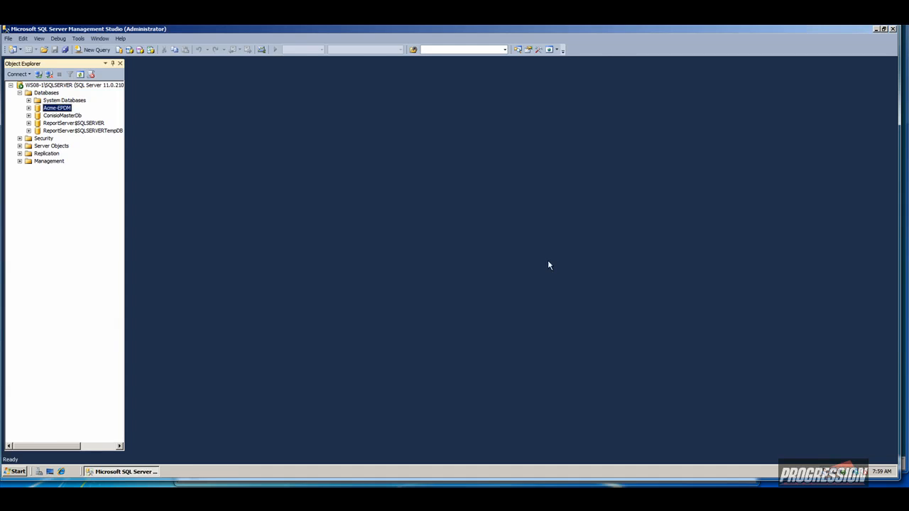
Reopen Acme-EPDM's backup settings to check the destination file Acme-EPDM.bak in the MSSQL Backup folder.
right_click(42, 110)
mouse_move(60, 136)
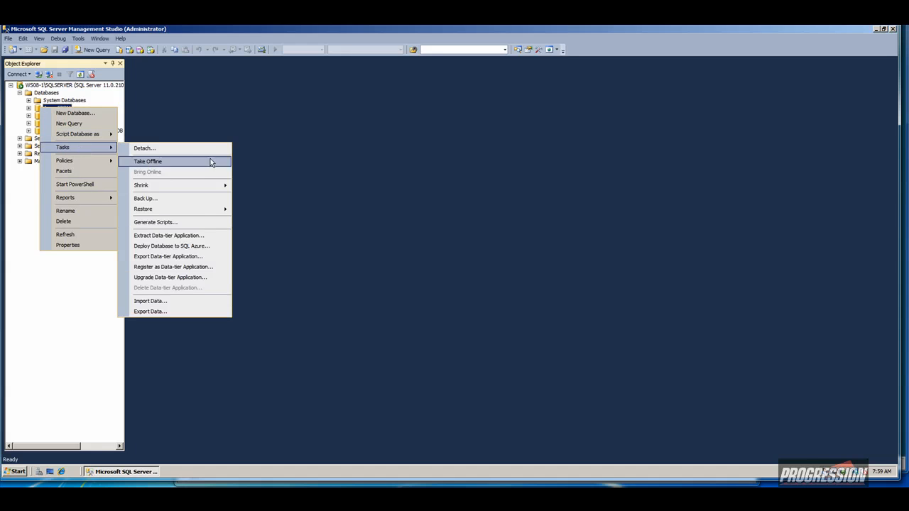
left_click(198, 203)
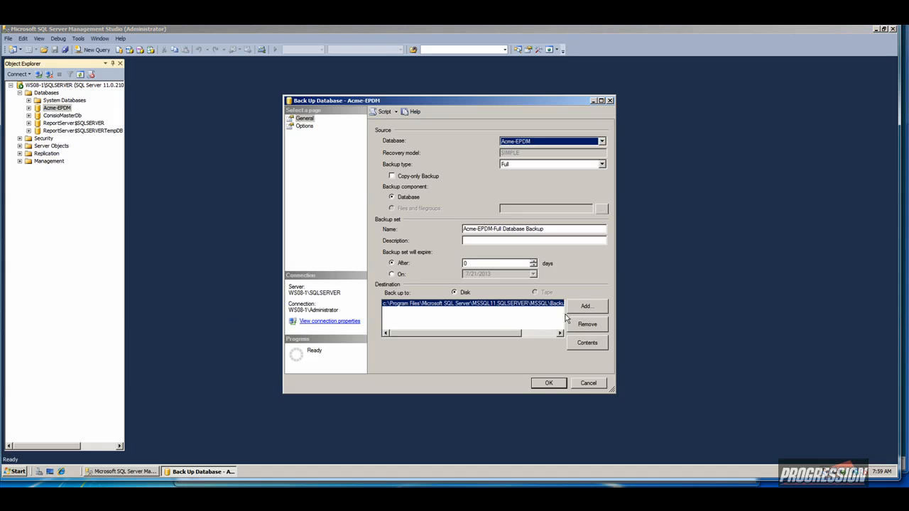
left_click_drag(497, 335, 539, 335)
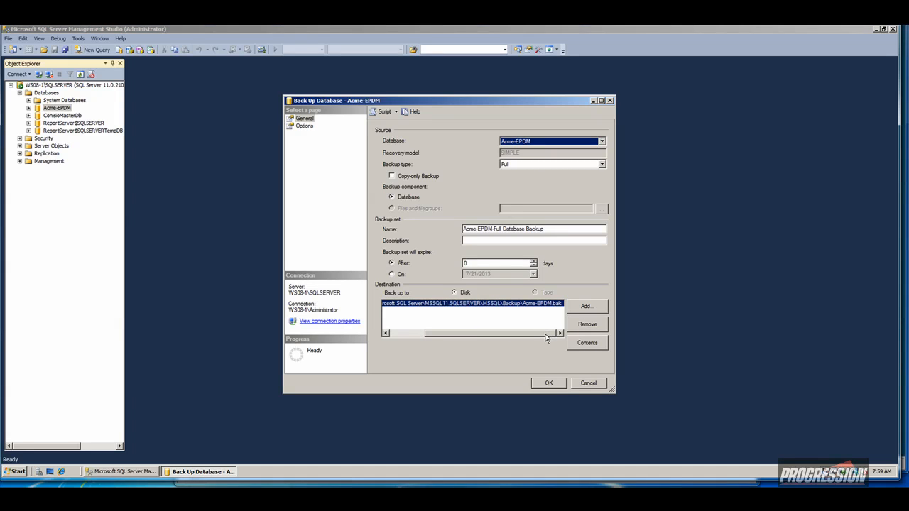
left_click_drag(546, 338, 528, 341)
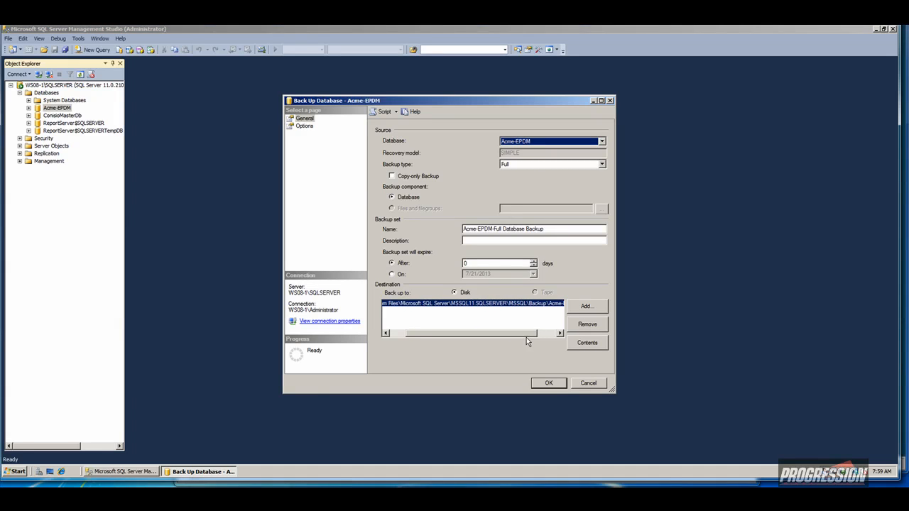
left_click(17, 472)
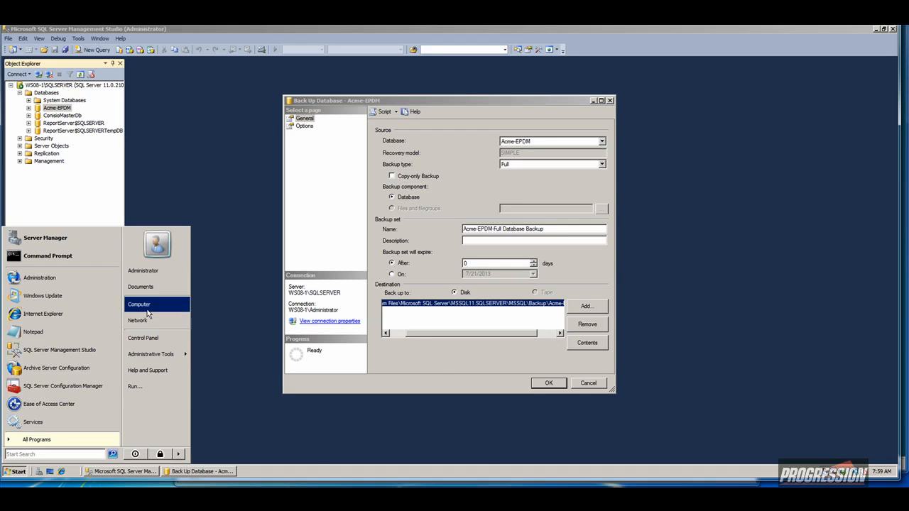
Browse to C:\Program Files\Microsoft SQL Server\MSSQL11.SQLSERVER\MSSQL\Backup.
left_click(139, 304)
double_click(207, 149)
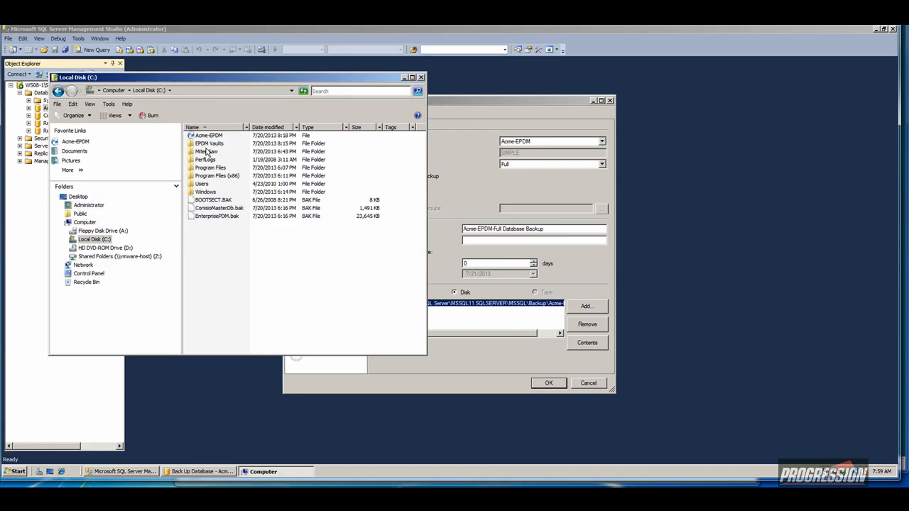
double_click(210, 169)
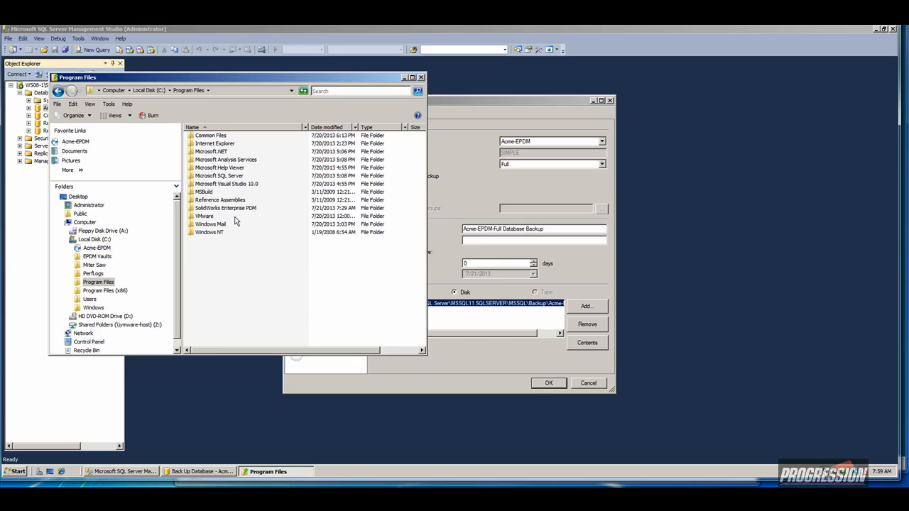
double_click(213, 176)
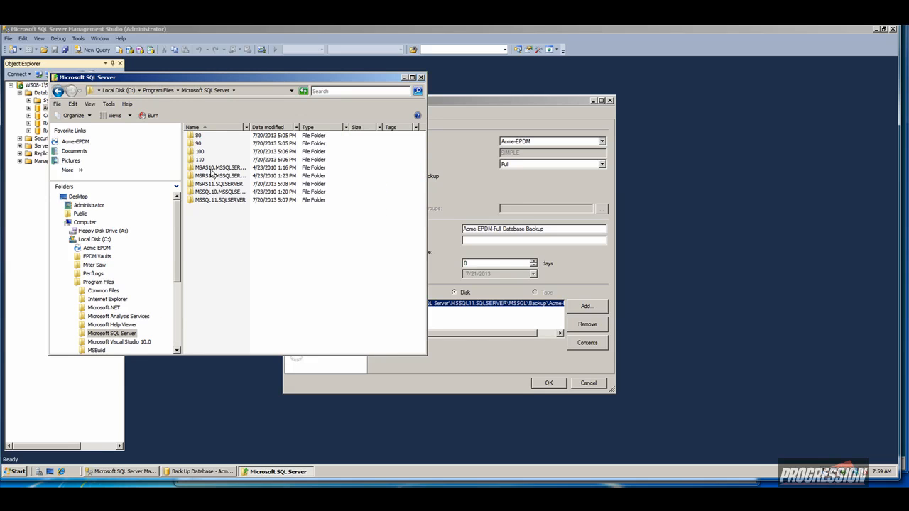
left_click_drag(250, 128, 281, 128)
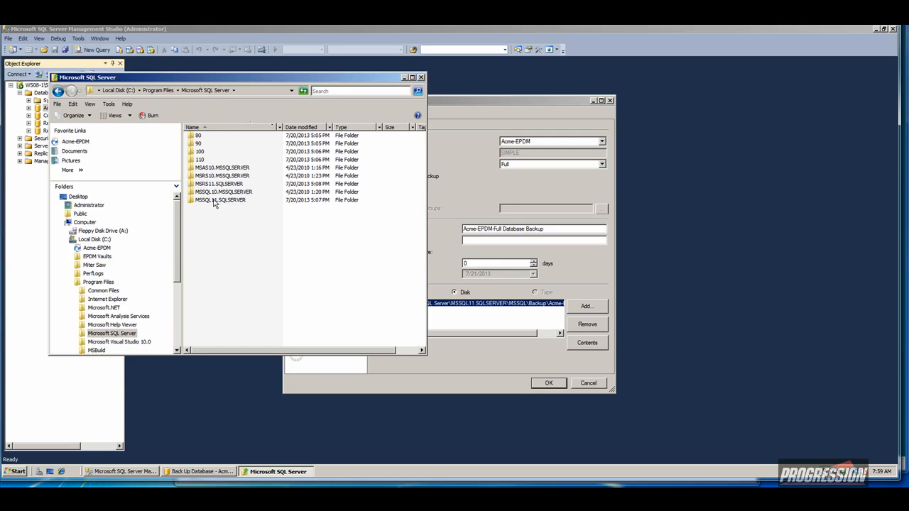
double_click(215, 201)
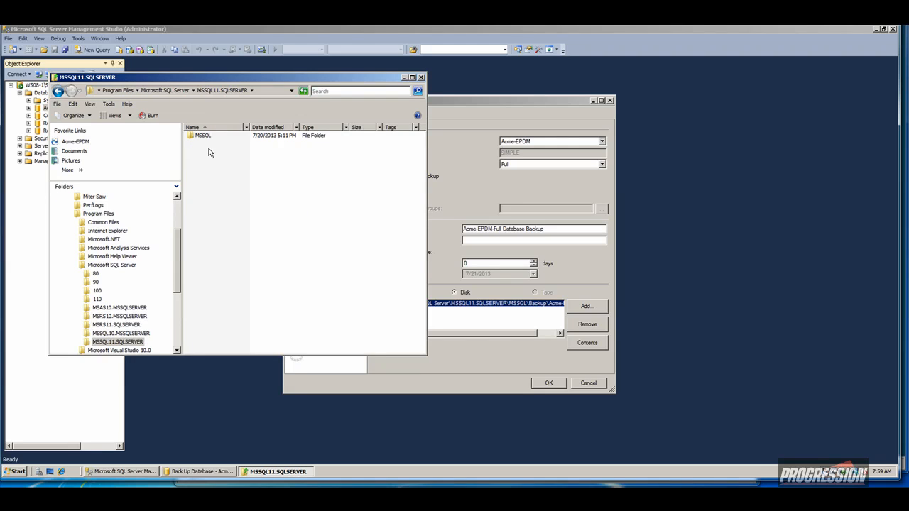
left_click(205, 136)
double_click(206, 136)
double_click(204, 137)
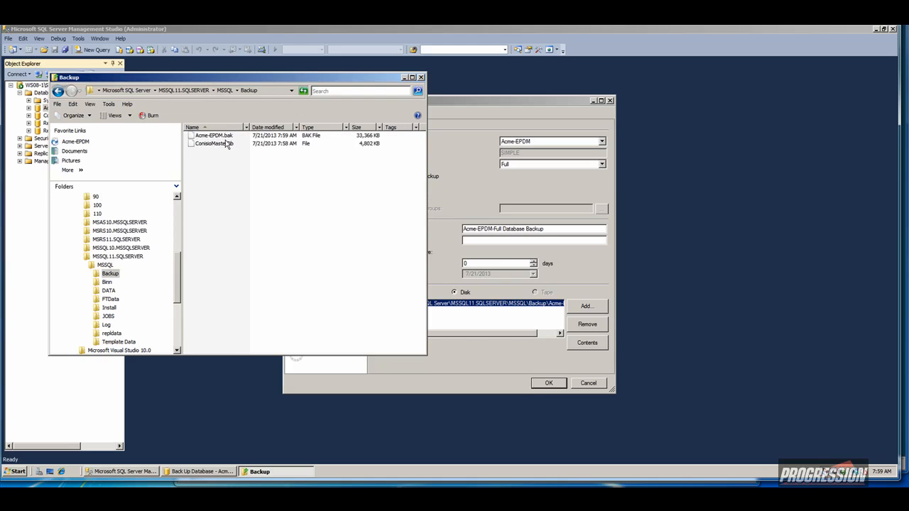
Rename the ConisioMasterDb backup to ConisioMasterDb.bak.
key("ctrl+a")
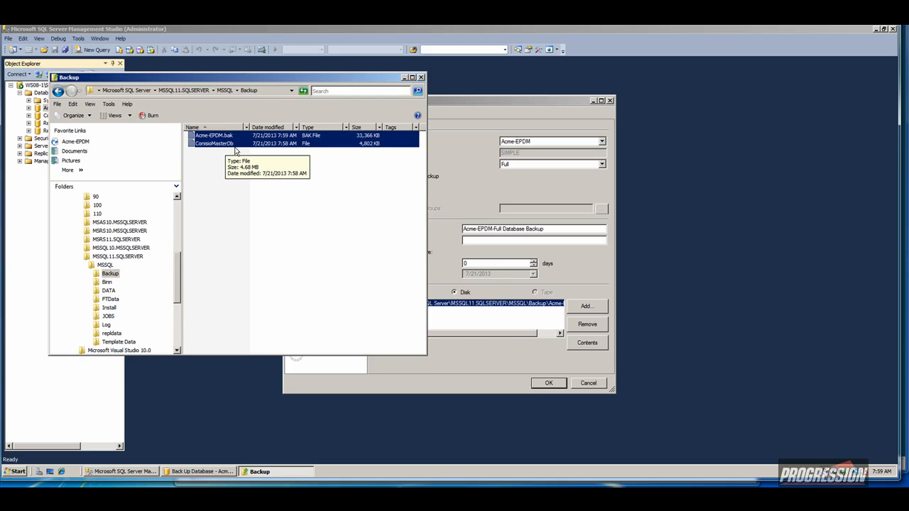
left_click(235, 146)
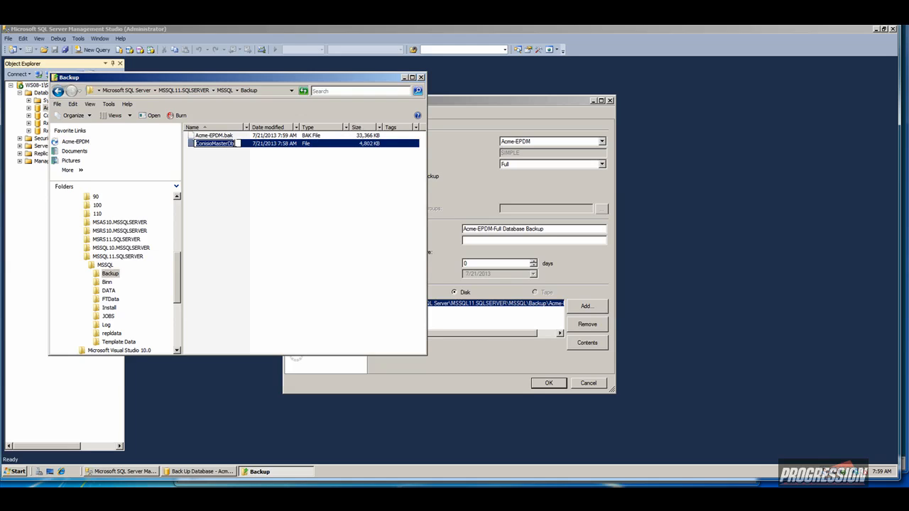
left_click(233, 157)
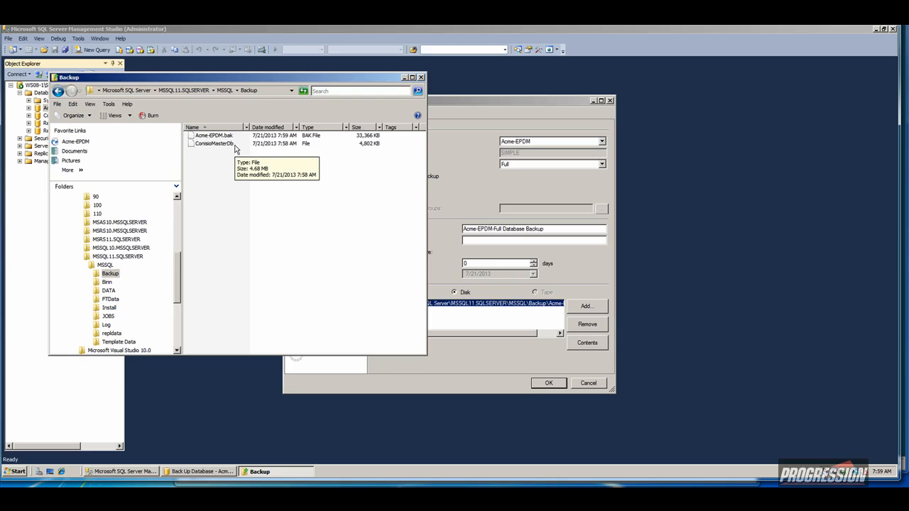
left_click(235, 146)
left_click(235, 146)
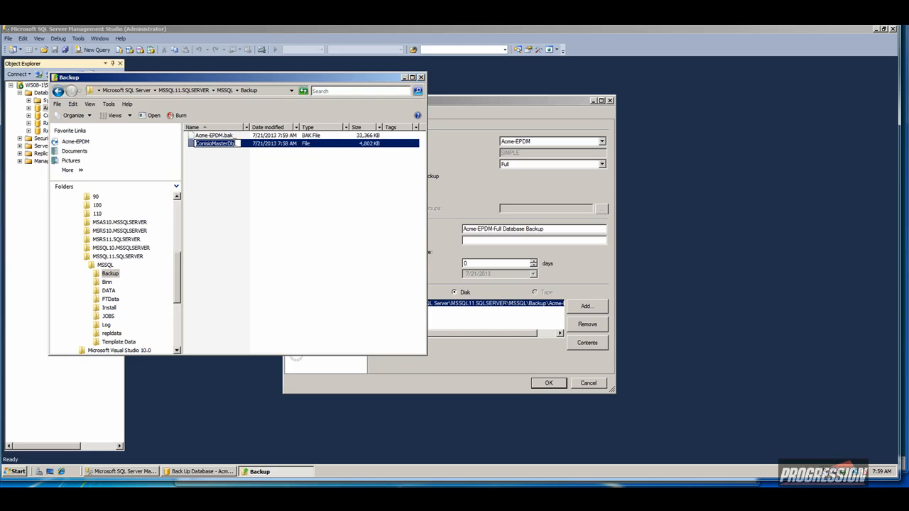
type(".bak")
key("Return")
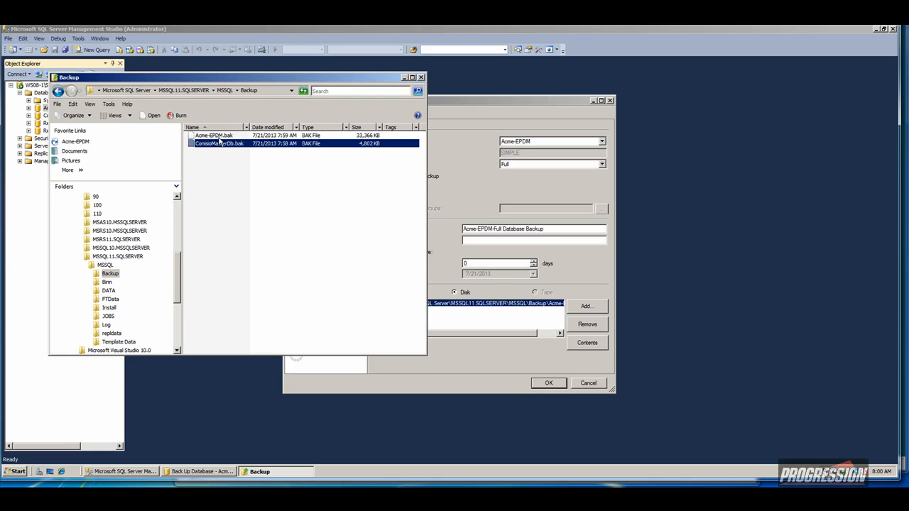
Copy Acme-EPDM.bak and ConisioMasterDb.bak into the Temp folder on the shared Z: drive.
left_click(220, 142, "ctrl")
right_click(220, 142)
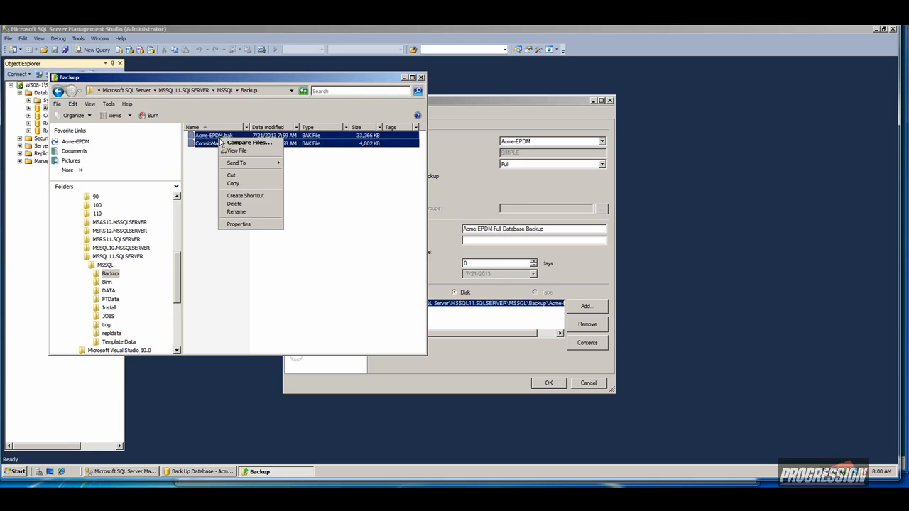
left_click(237, 186)
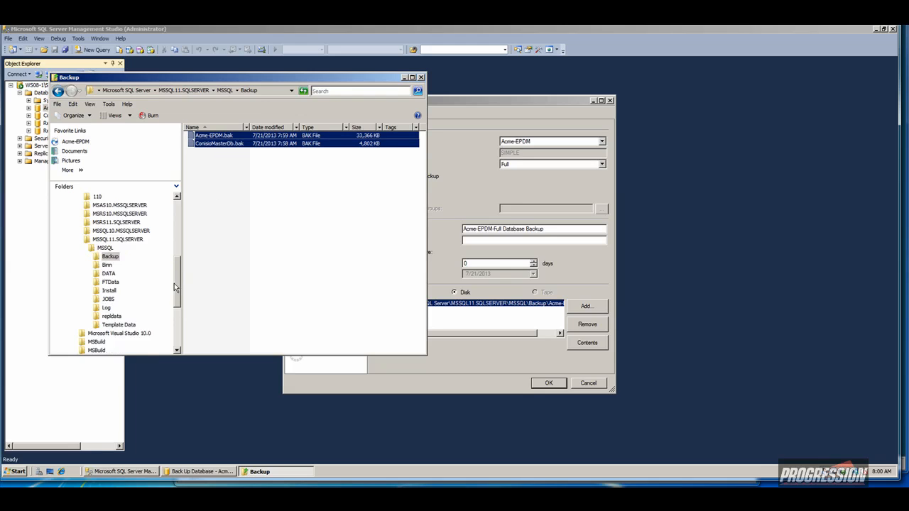
scroll(174, 283, "down", 5)
left_click(119, 317)
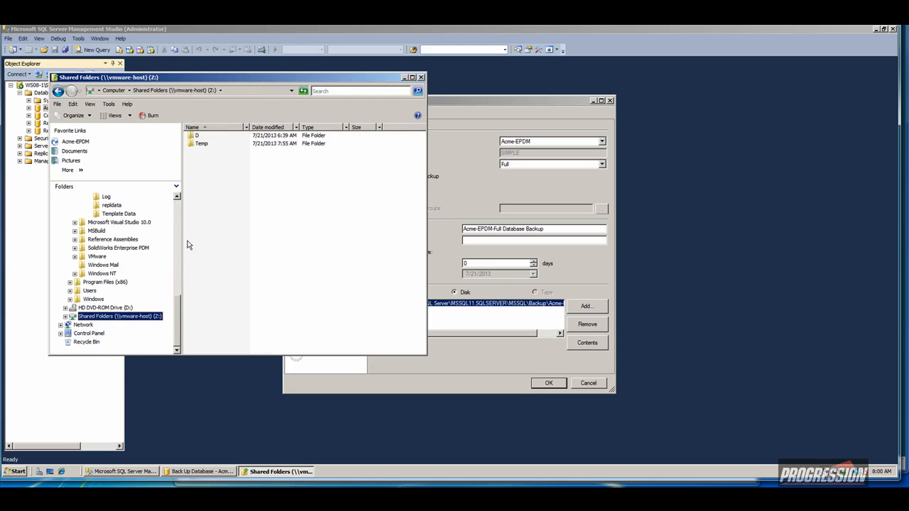
double_click(201, 144)
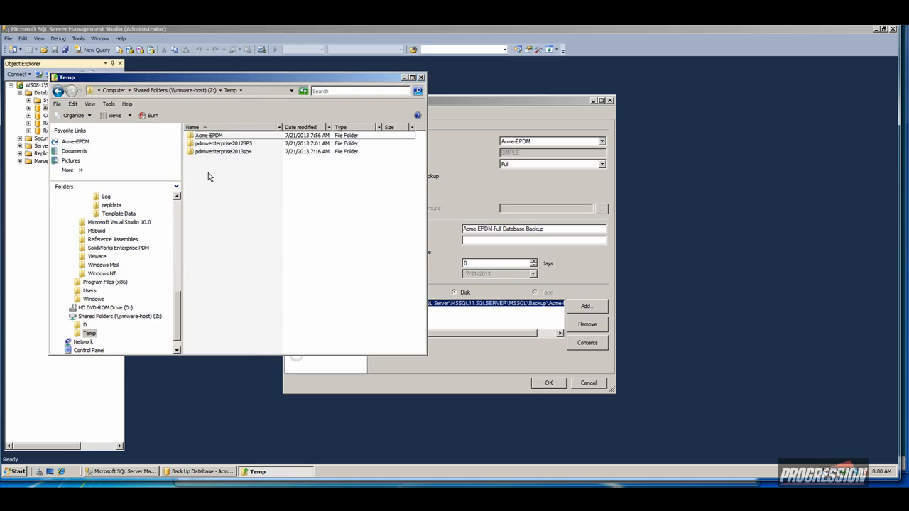
right_click(208, 172)
left_click(230, 236)
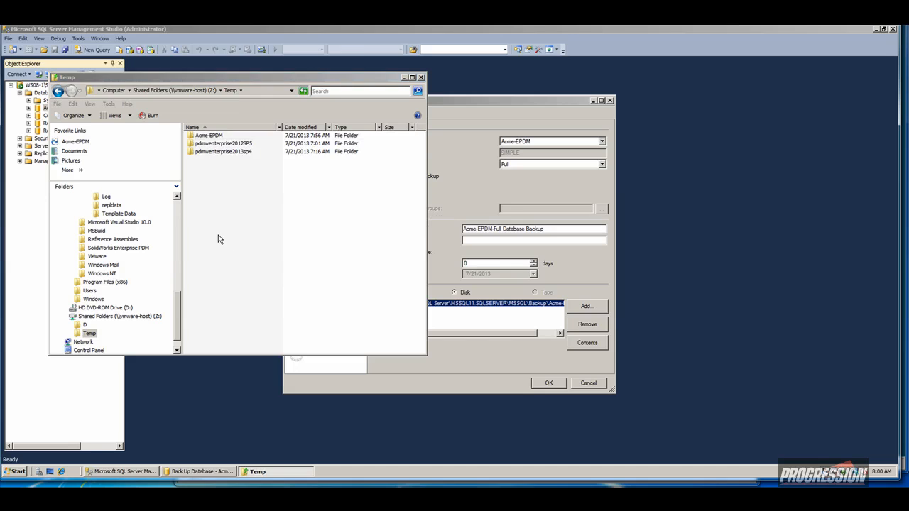
Close the Temp window, the database backup dialog and SQL Server Management Studio.
left_click(421, 77)
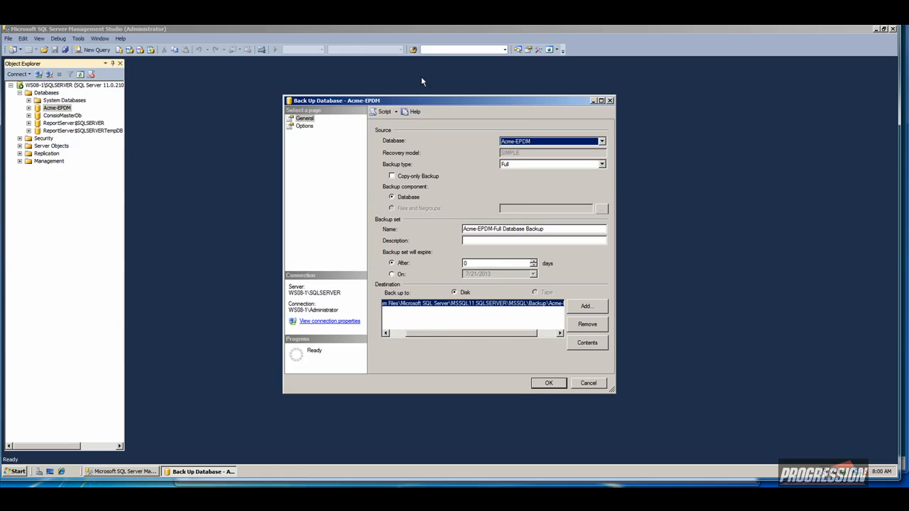
left_click(609, 101)
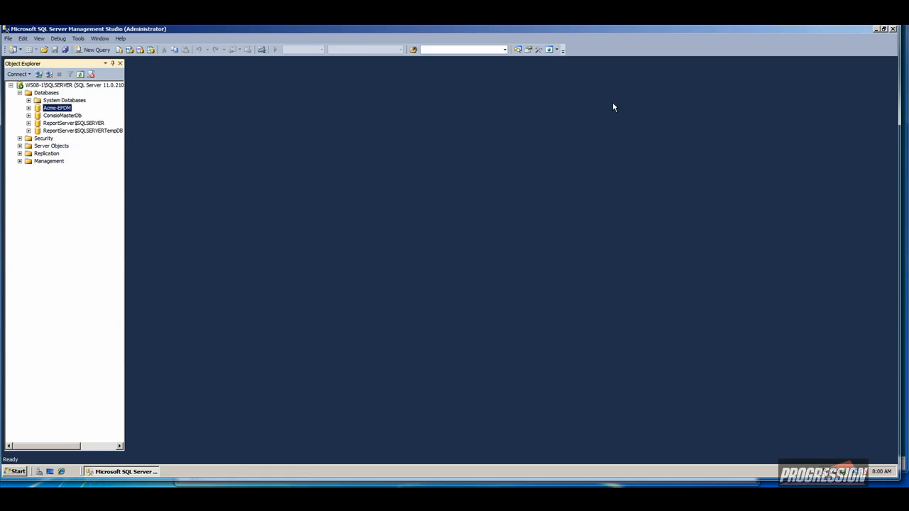
left_click(893, 29)
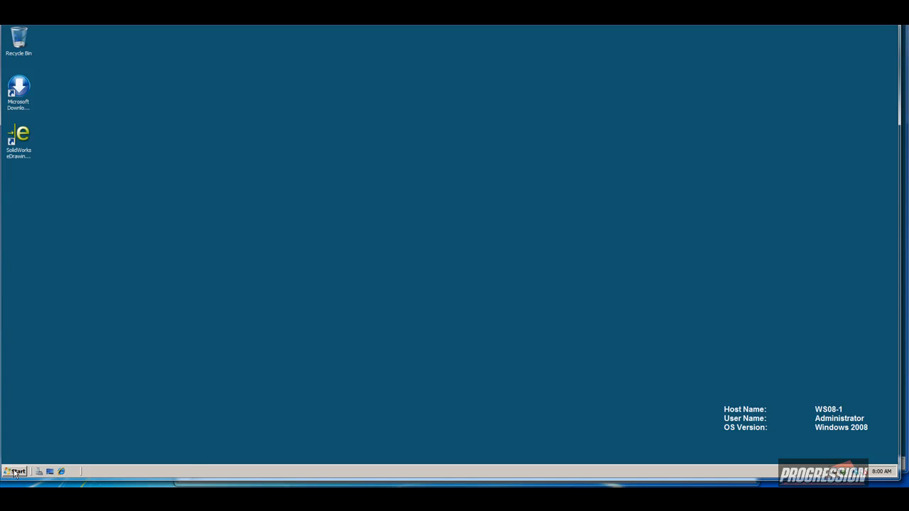
Open Backup Settings in the Archive Server Configuration tool.
left_click(16, 471)
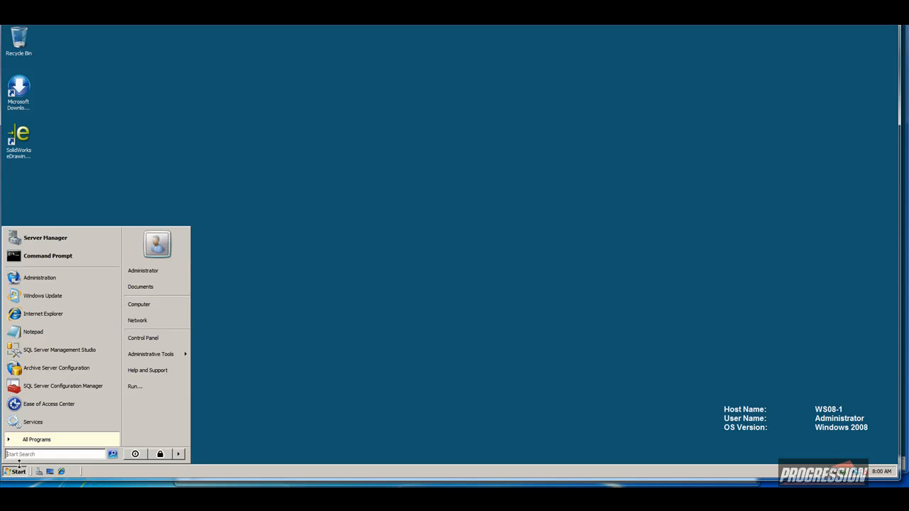
left_click(57, 368)
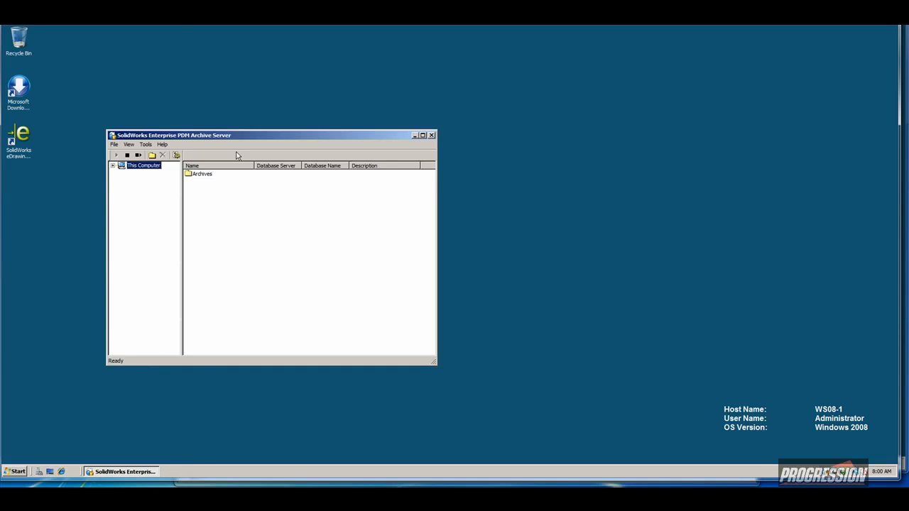
left_click(146, 144)
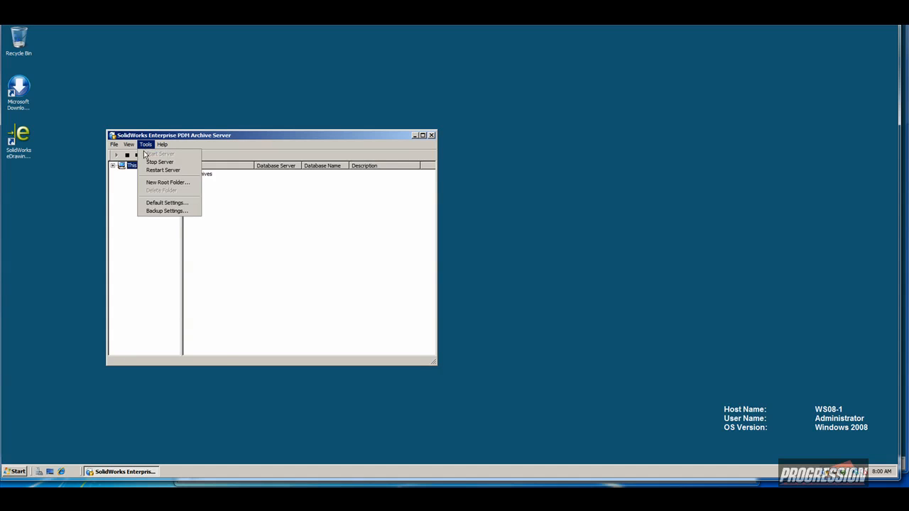
left_click(157, 211)
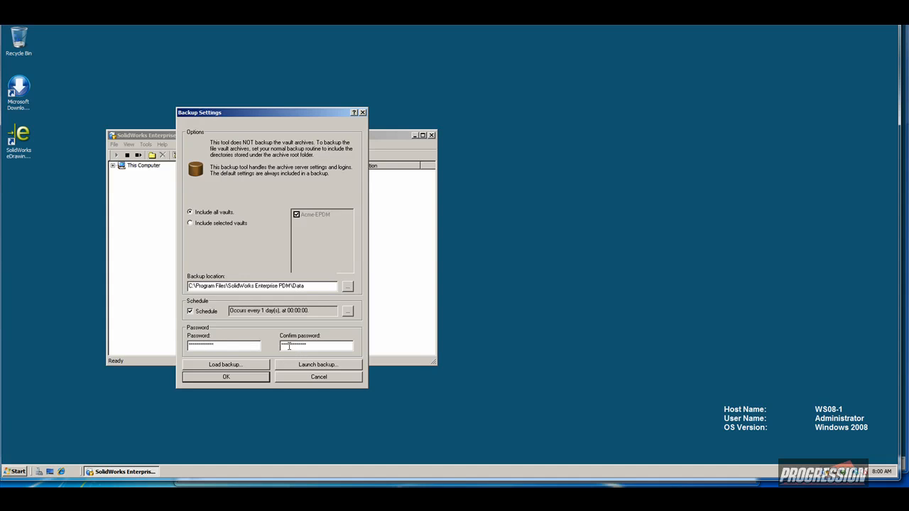
Clear both backup password fields and run the settings backup without a password.
left_click_drag(246, 346, 164, 341)
key("BackSpace")
left_click_drag(322, 346, 220, 346)
key("BackSpace")
left_click(304, 367)
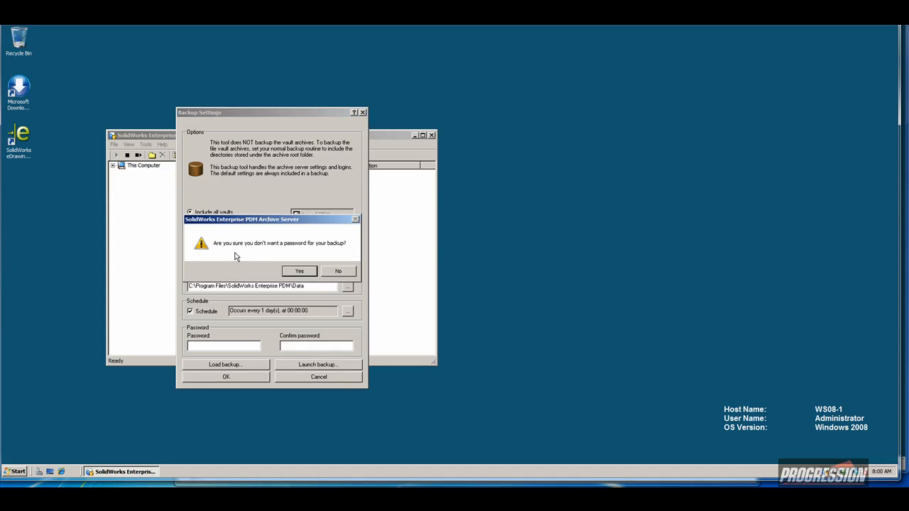
left_click(296, 272)
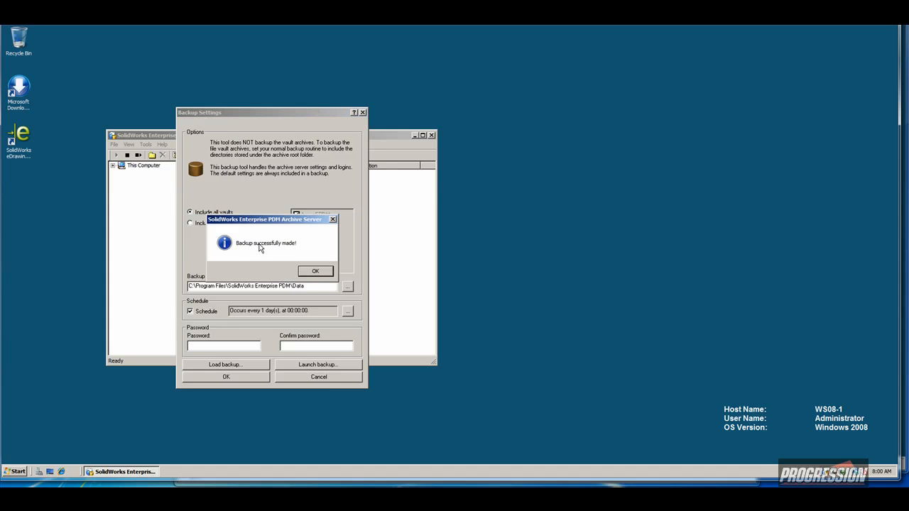
left_click(314, 272)
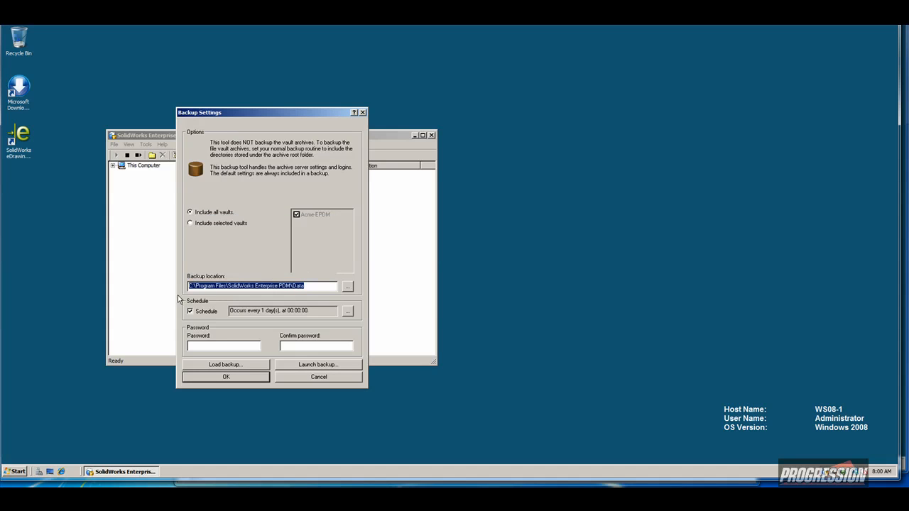
Close Backup Settings without saving the password-less settings.
left_click(263, 380)
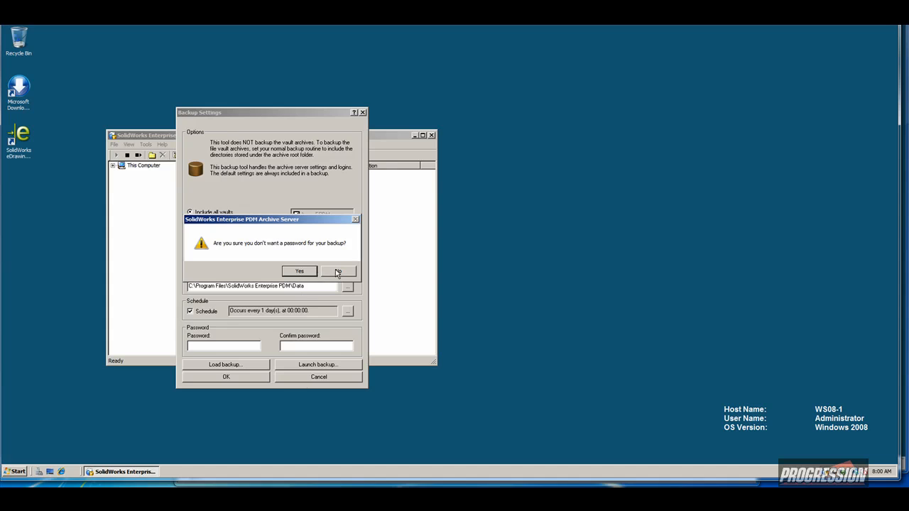
left_click(338, 272)
left_click(311, 346)
left_click(313, 377)
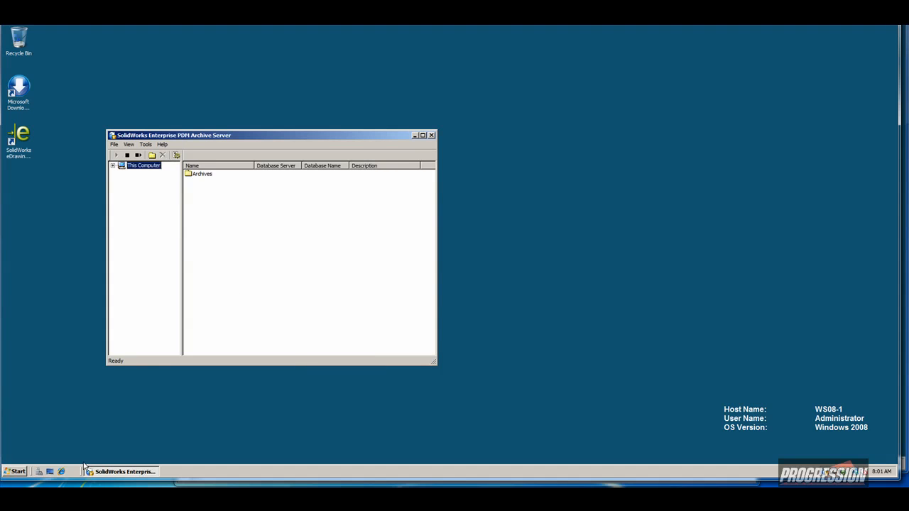
Go to the PDM Data folder and copy Backup.dat.
left_click(17, 472)
left_click(147, 306)
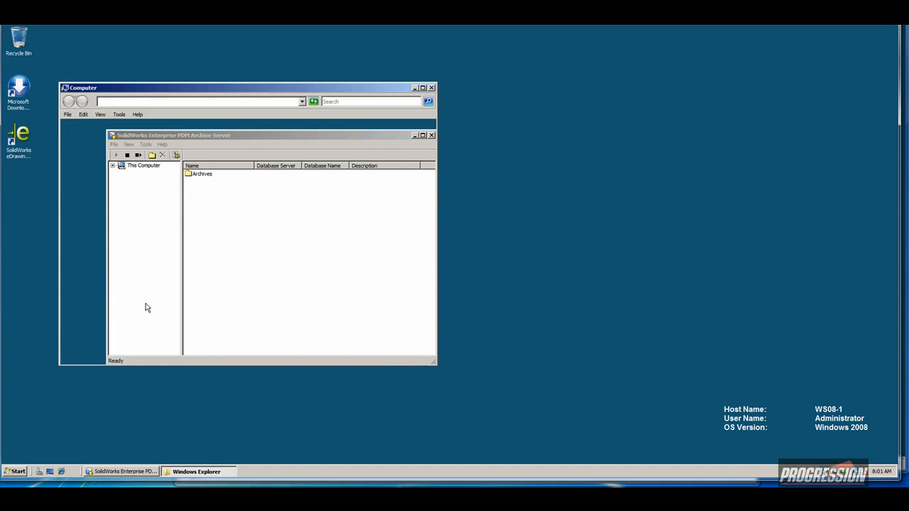
left_click(205, 103)
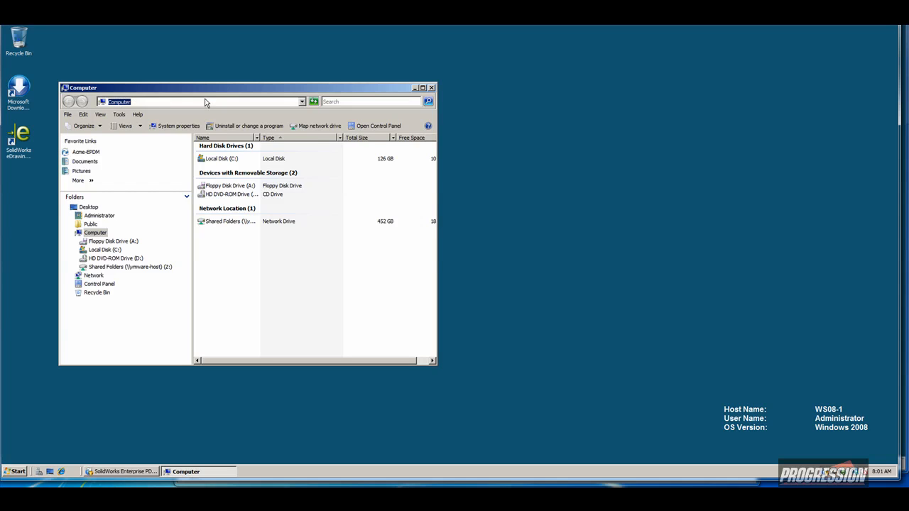
type("C:\\Program Files\\SolidWorks Enterprise PDM\\Data")
key("Return")
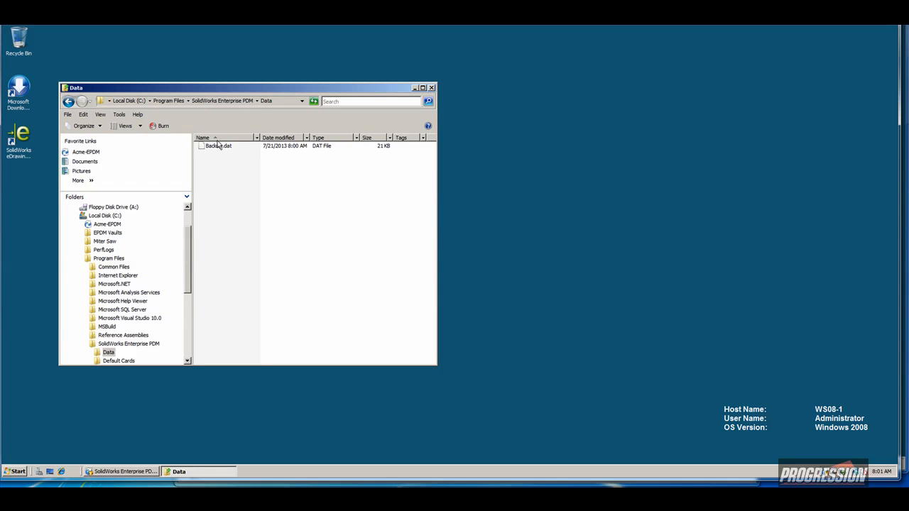
right_click(217, 147)
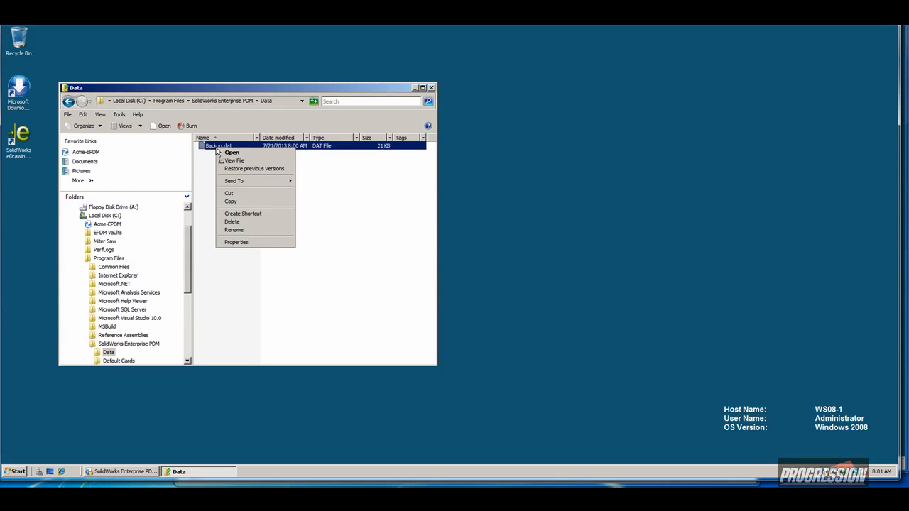
left_click(229, 202)
Paste Backup.dat into Z:\Temp.
scroll(186, 318, "down", 6)
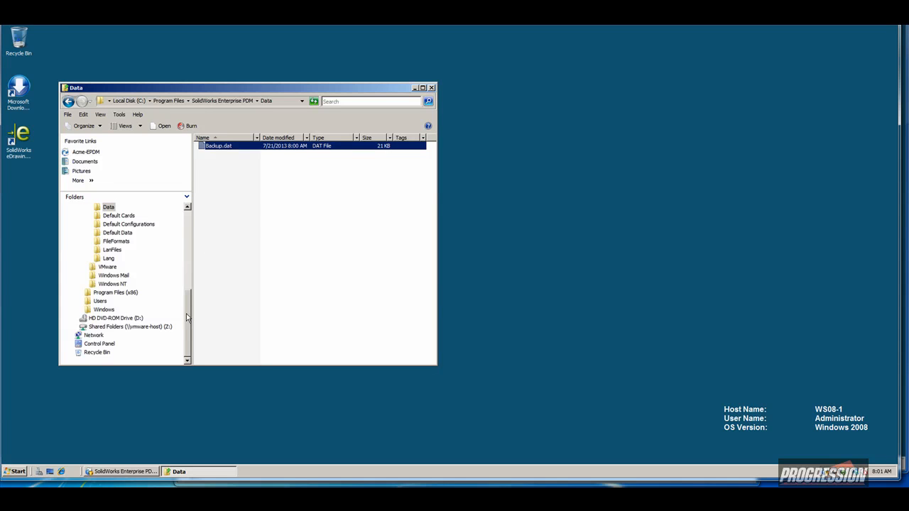
left_click(149, 327)
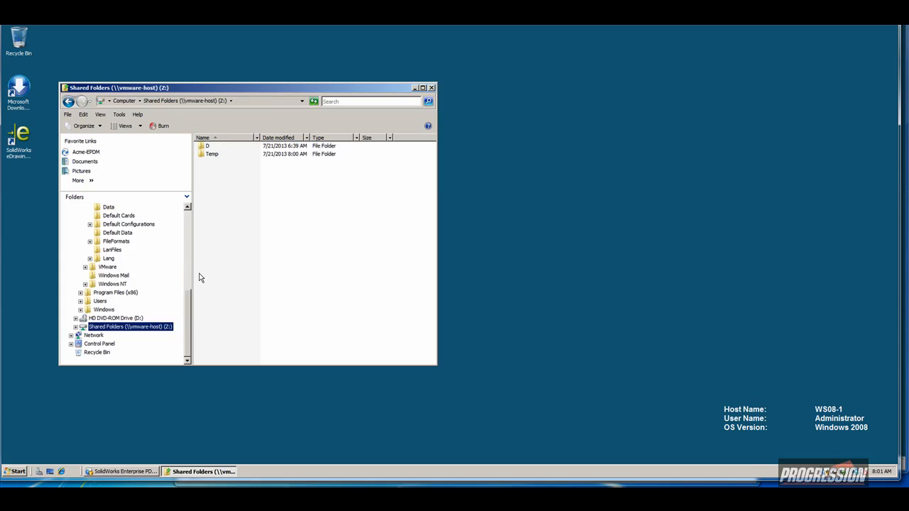
double_click(212, 154)
right_click(221, 212)
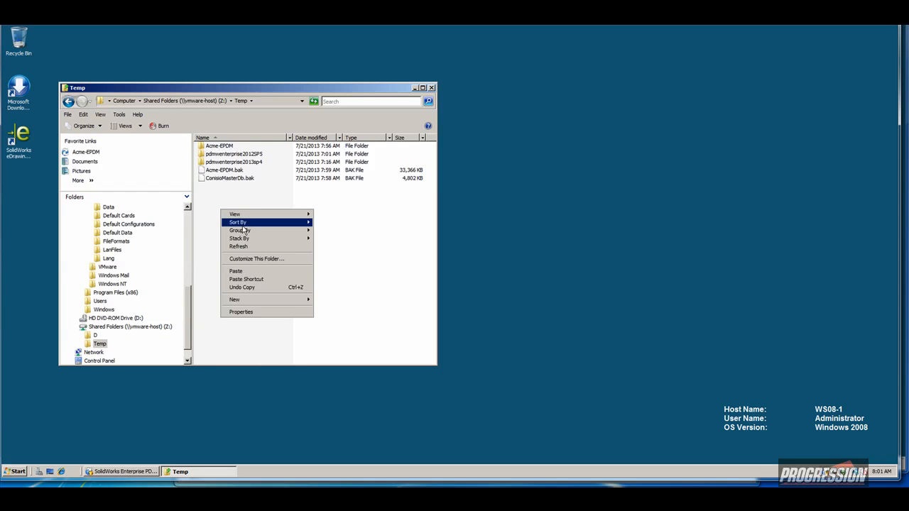
left_click(240, 271)
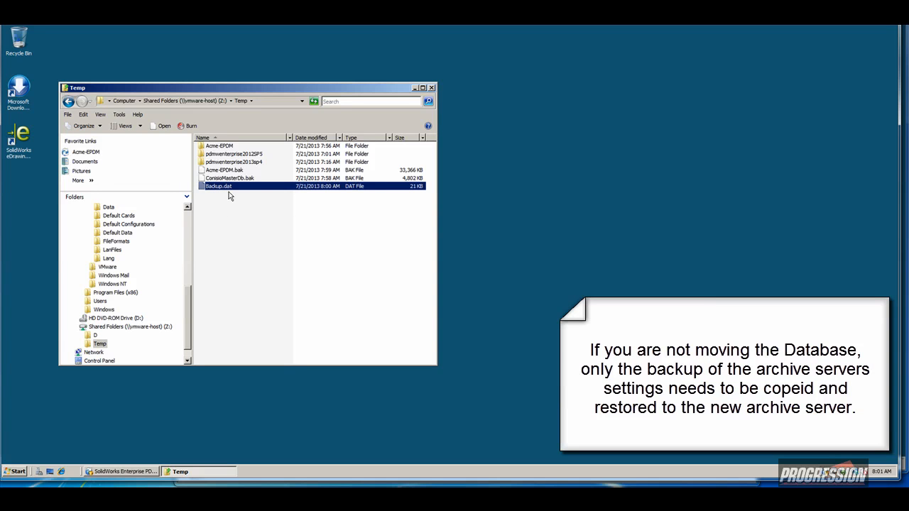
Check the three backup files in Temp, then close the Temp and archive server windows.
left_click(229, 179)
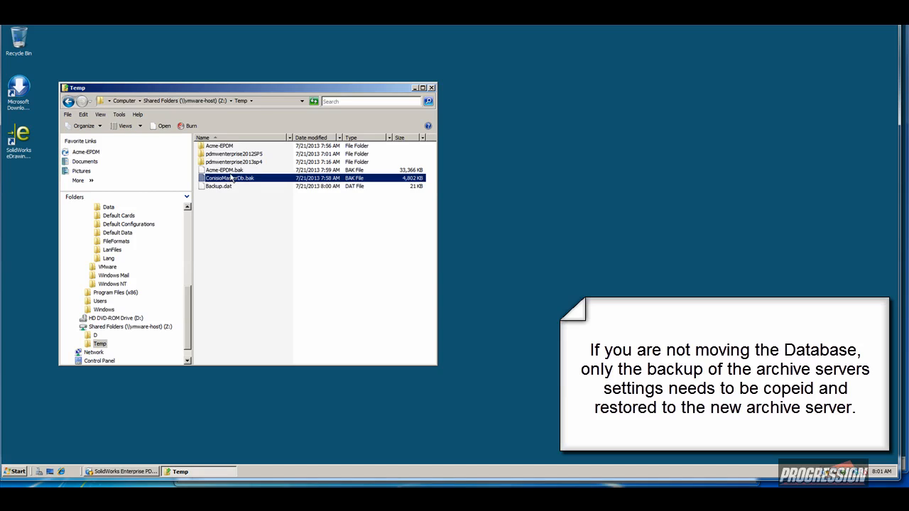
left_click(230, 172)
left_click(226, 187)
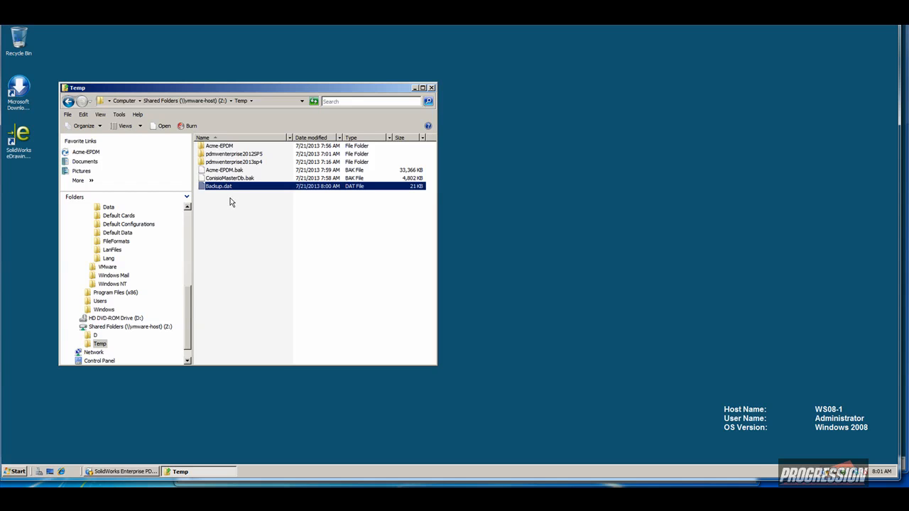
mouse_move(231, 191)
mouse_move(234, 176)
left_click(246, 224)
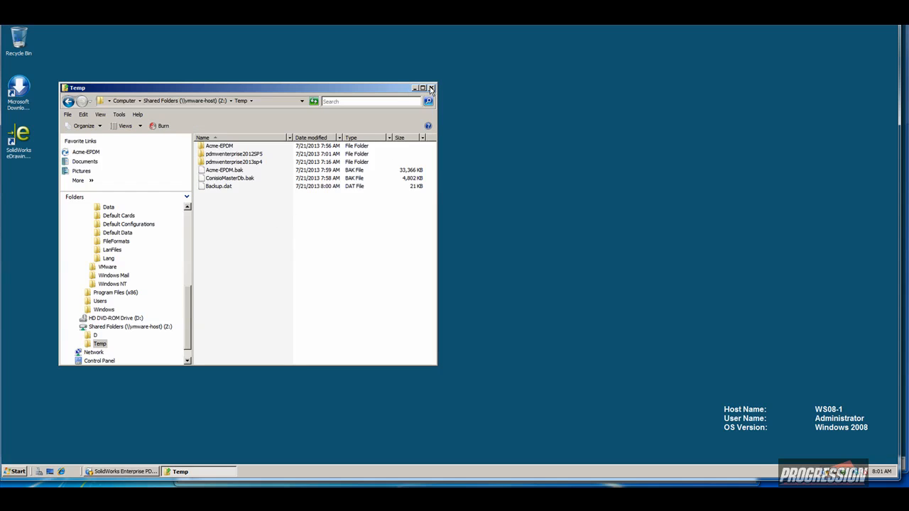
left_click(431, 89)
left_click(431, 135)
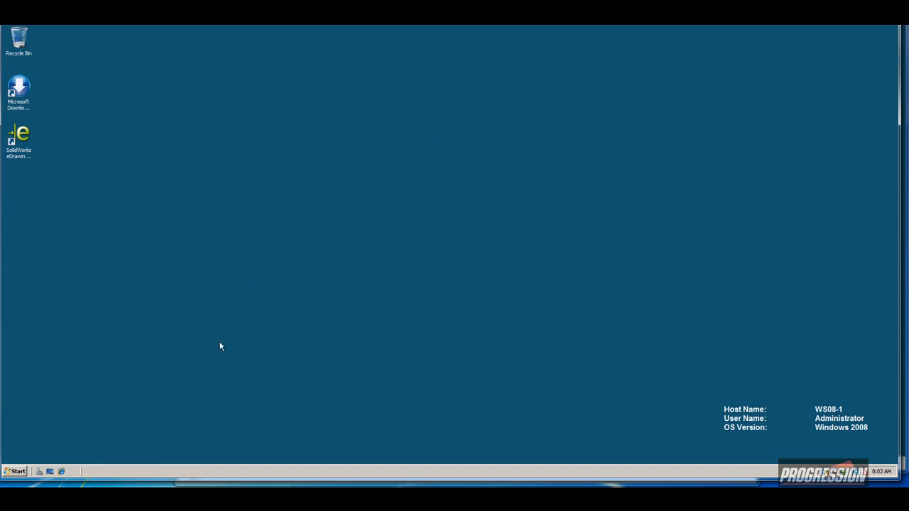
Switch to WS08-2, launch SQL Server Management Studio and close the EPDM Vaults window.
mouse_move(184, 483)
left_click(225, 441)
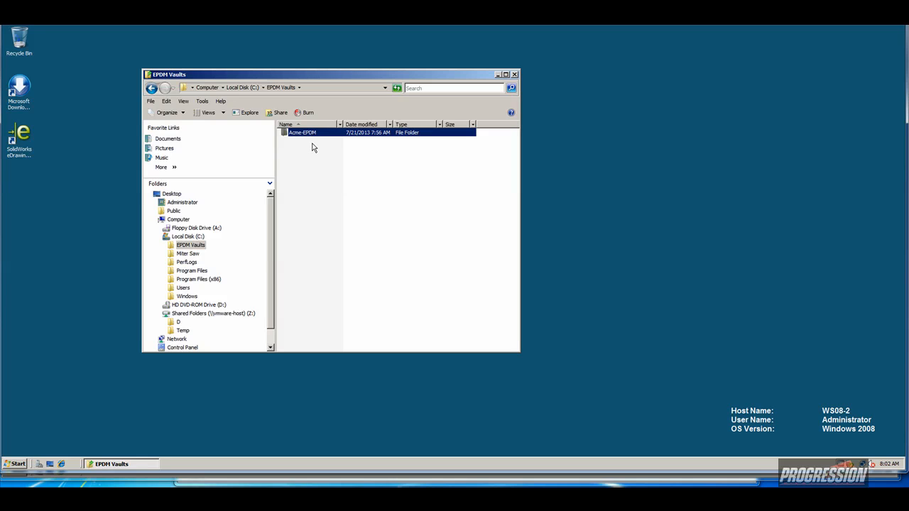
left_click(103, 258)
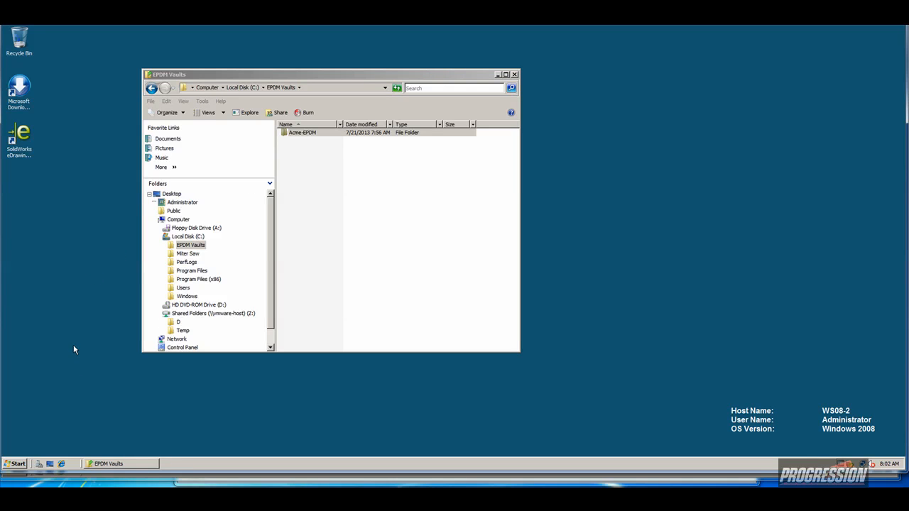
left_click(19, 460)
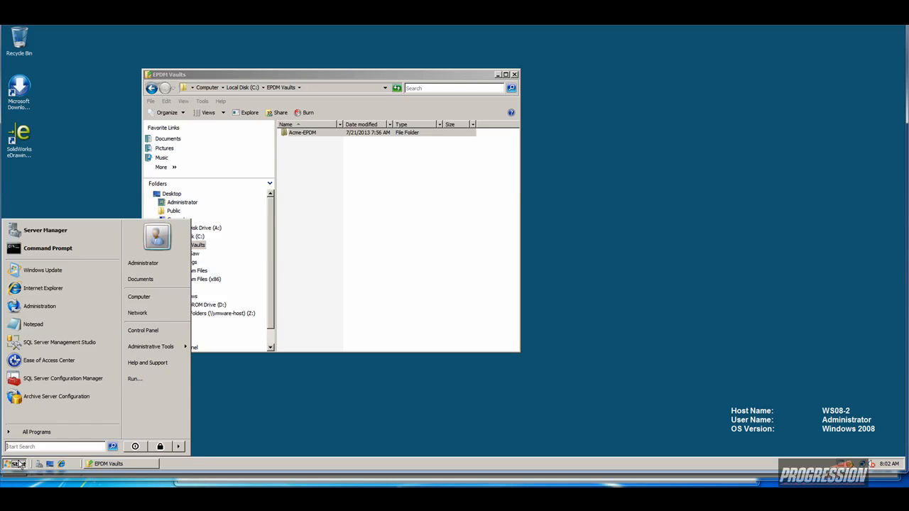
left_click(46, 344)
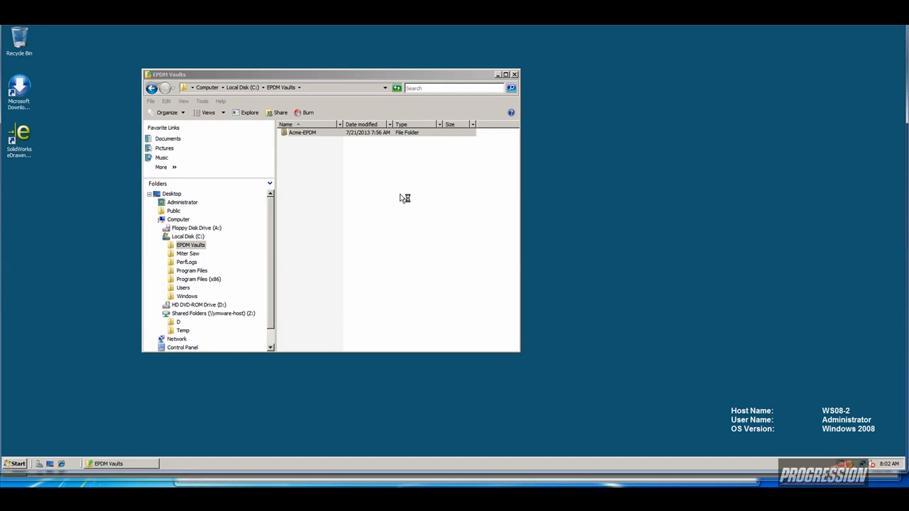
left_click(514, 75)
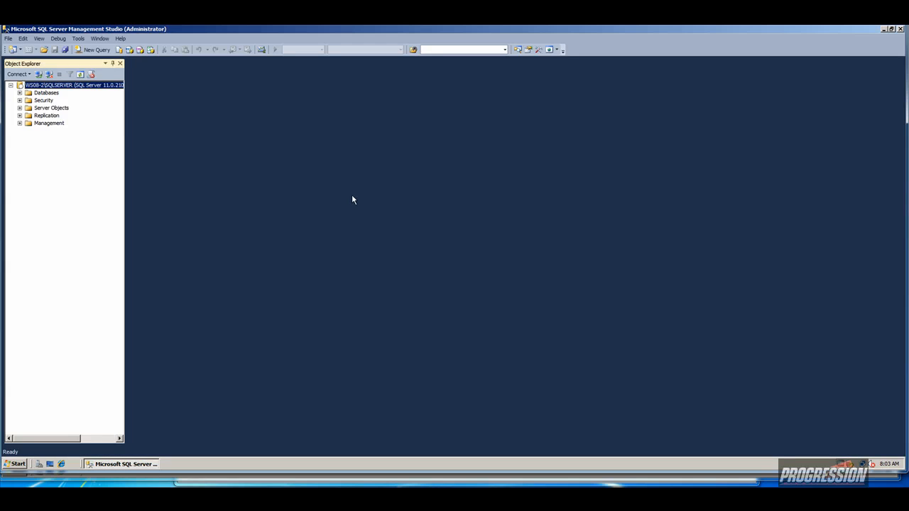
Expand Databases in Object Explorer to show System Databases and the two ReportServer databases.
left_click(39, 94)
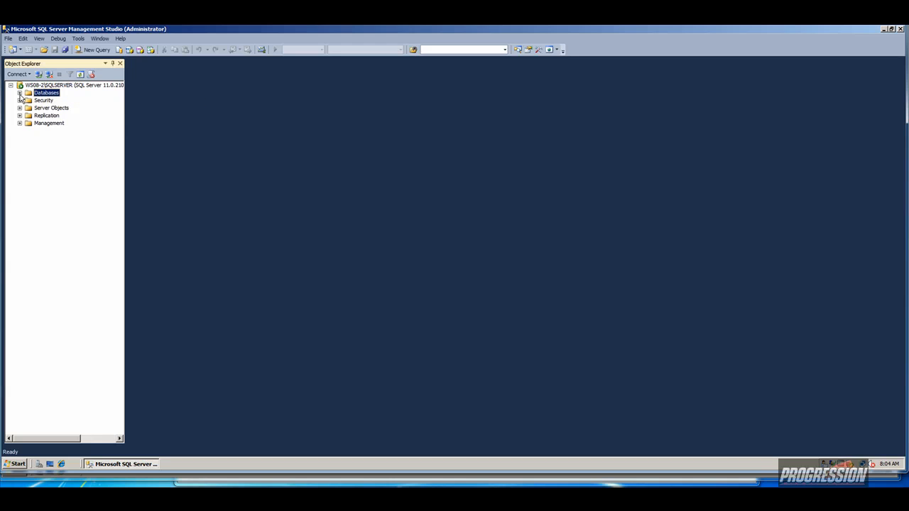
left_click(20, 93)
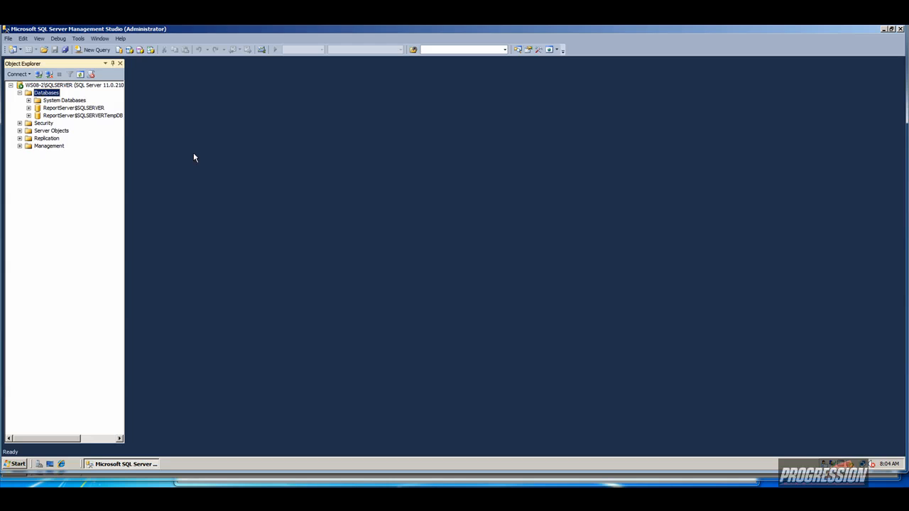
Minimize SSMS and open the Temp folder on Shared Folders (Z:).
left_click(884, 30)
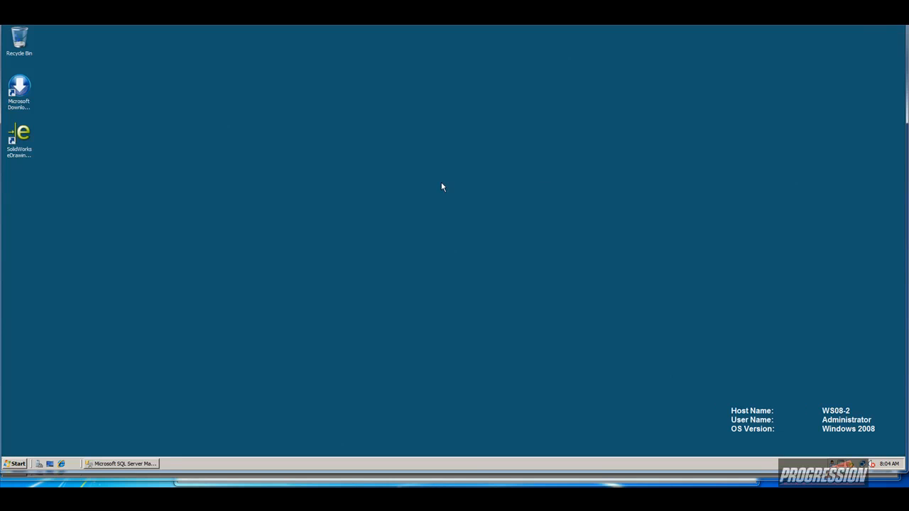
left_click(16, 463)
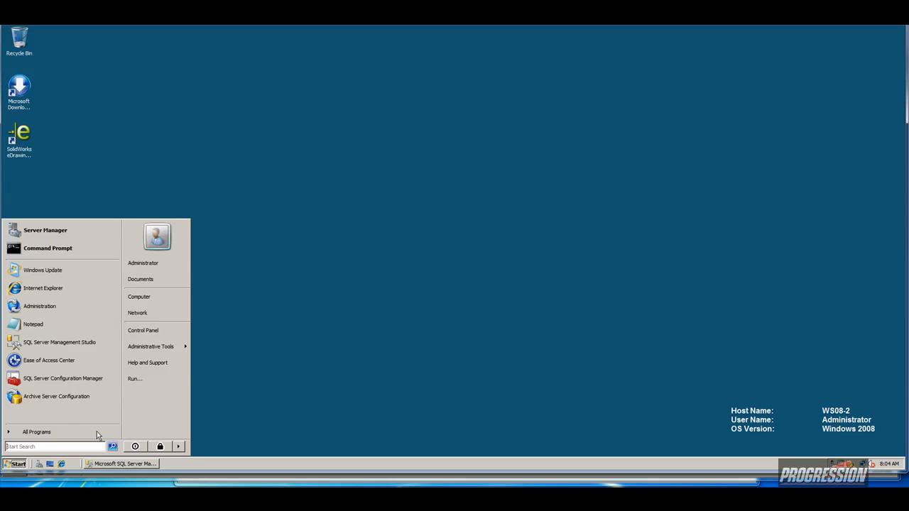
left_click(151, 301)
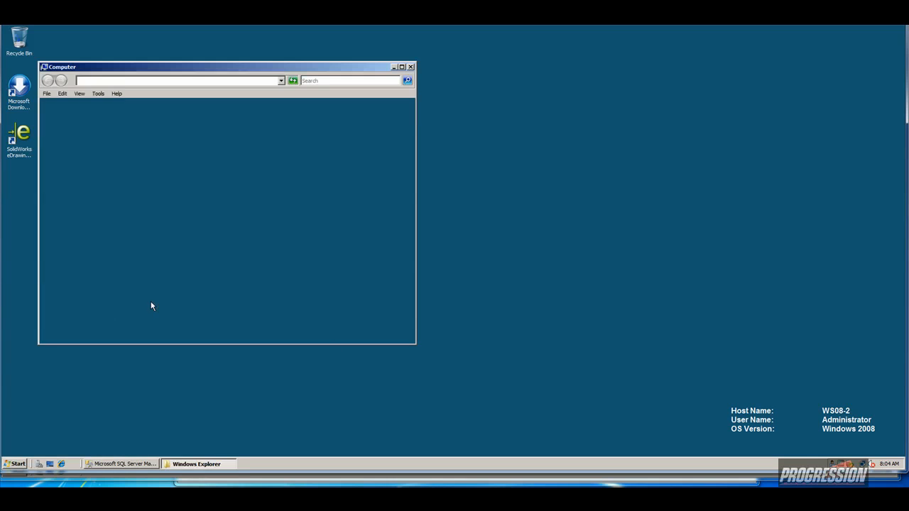
left_click(100, 246)
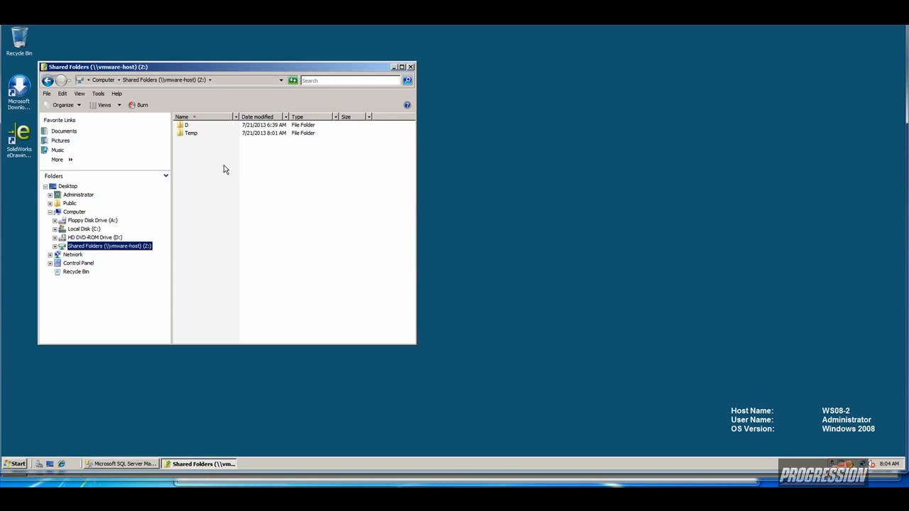
double_click(197, 136)
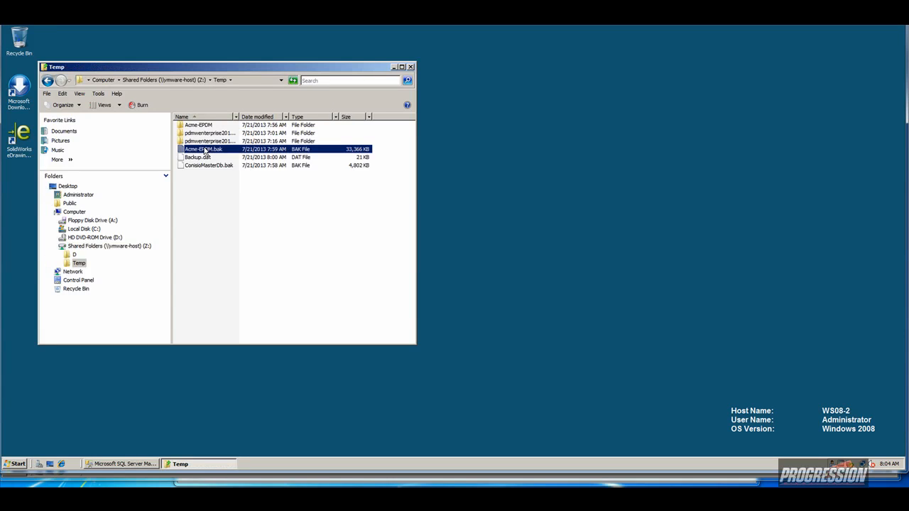
Copy Acme-EPDM.bak, ConisioMasterDb.bak and Backup.dat onto the root of Local Disk (C:).
left_click(206, 150)
left_click(202, 165, "ctrl")
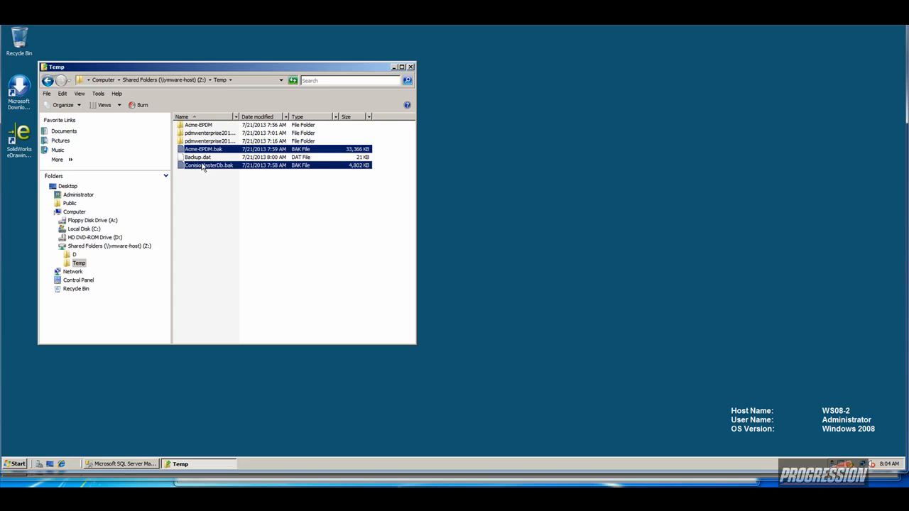
left_click(202, 159)
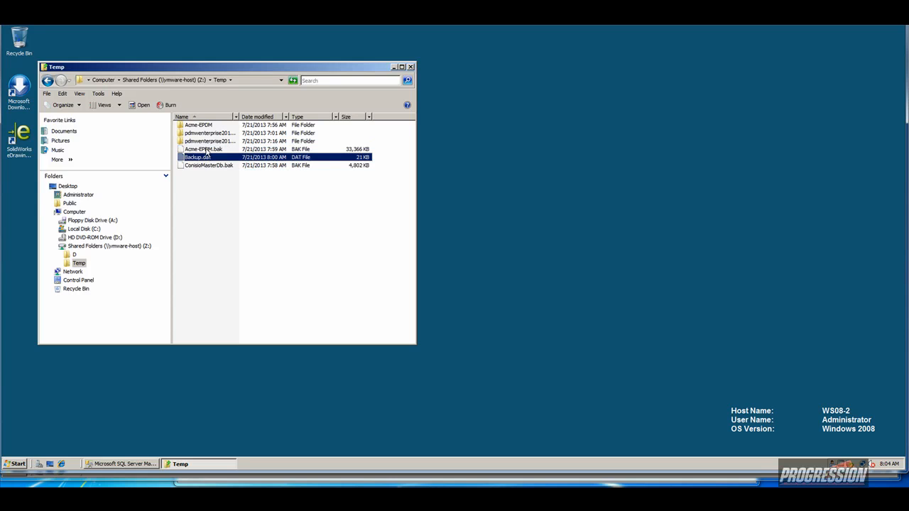
left_click(207, 150)
left_click(211, 165, "shift")
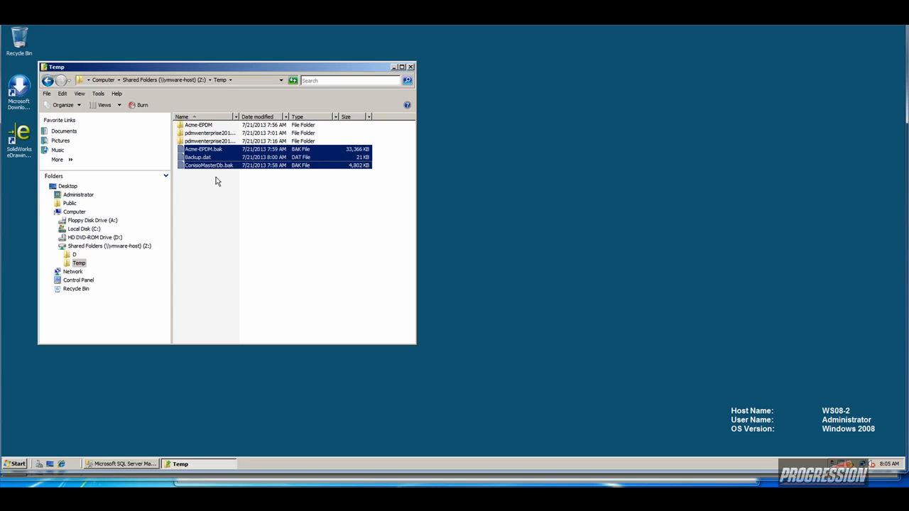
left_click(96, 230)
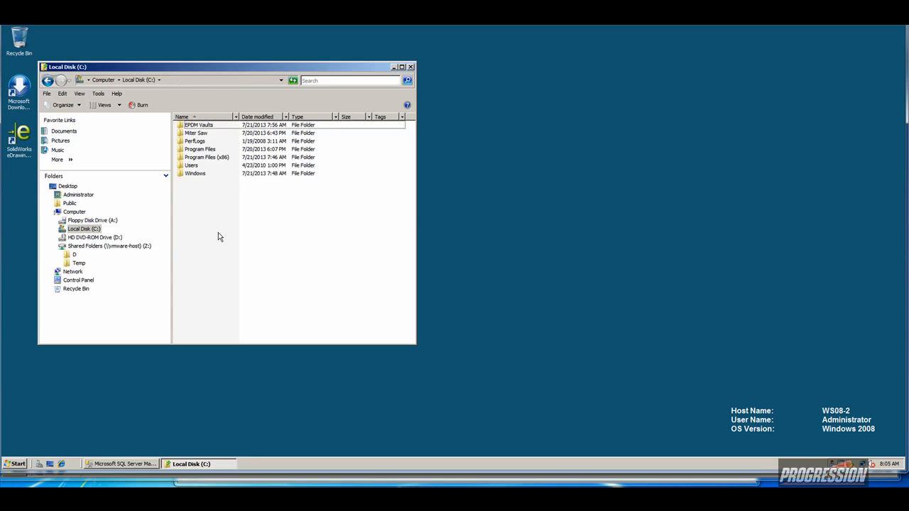
key("ctrl+v")
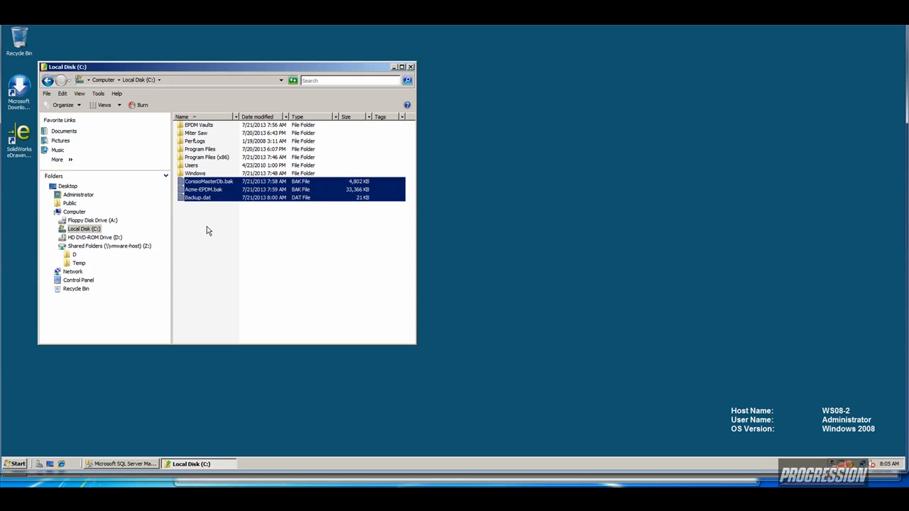
Start a Restore Database from a backup device and add a backup file.
left_click(107, 465)
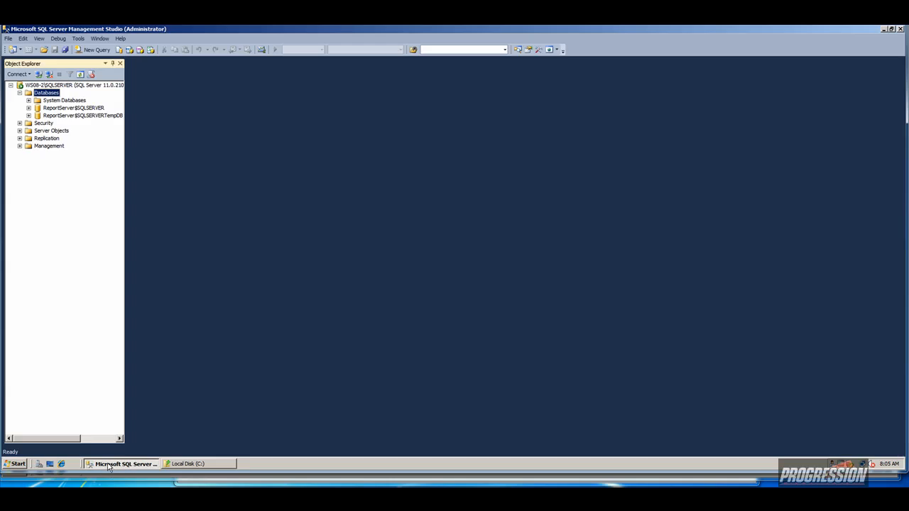
right_click(48, 94)
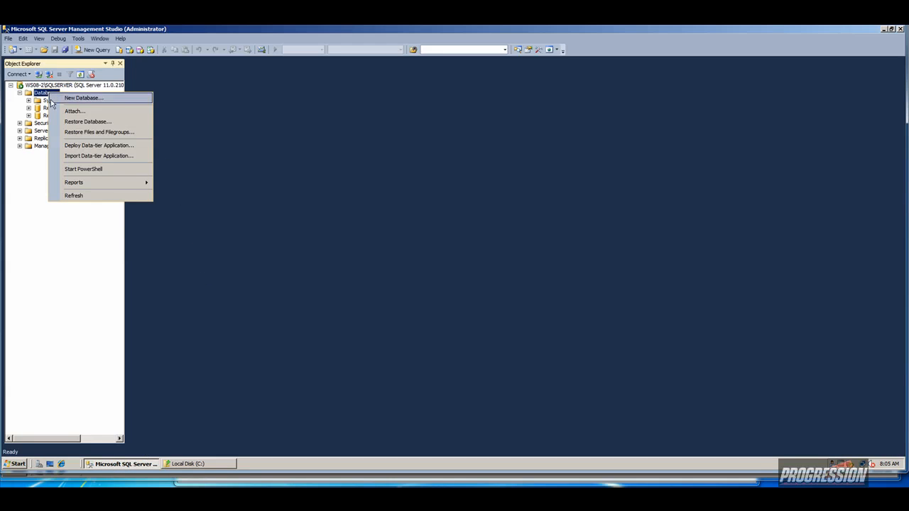
left_click(71, 123)
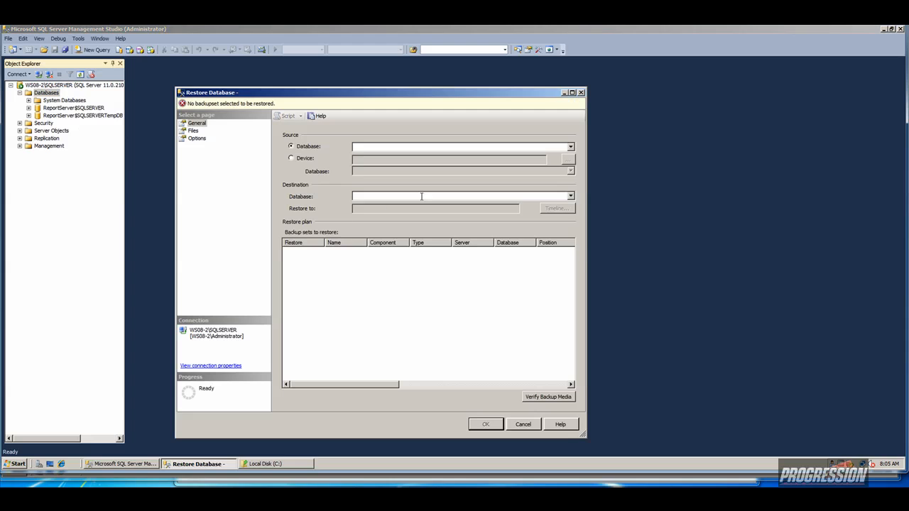
left_click(300, 159)
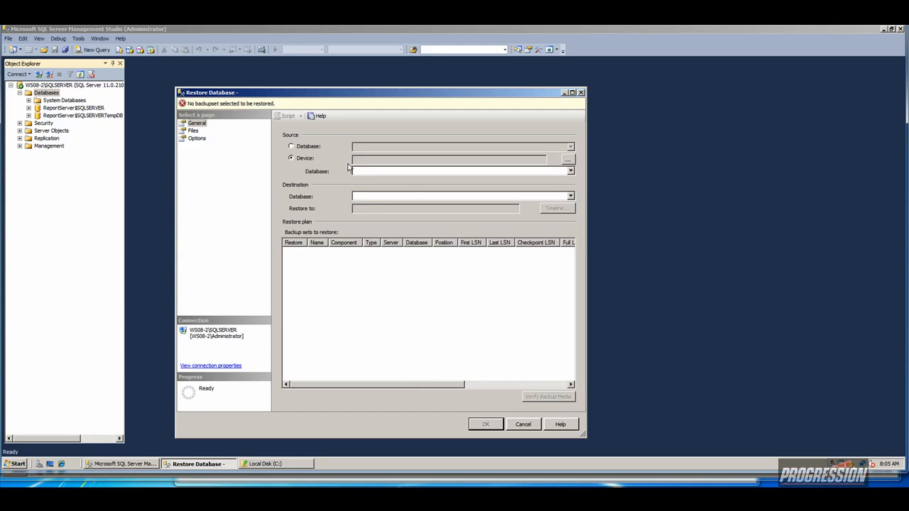
left_click(568, 159)
left_click(449, 242)
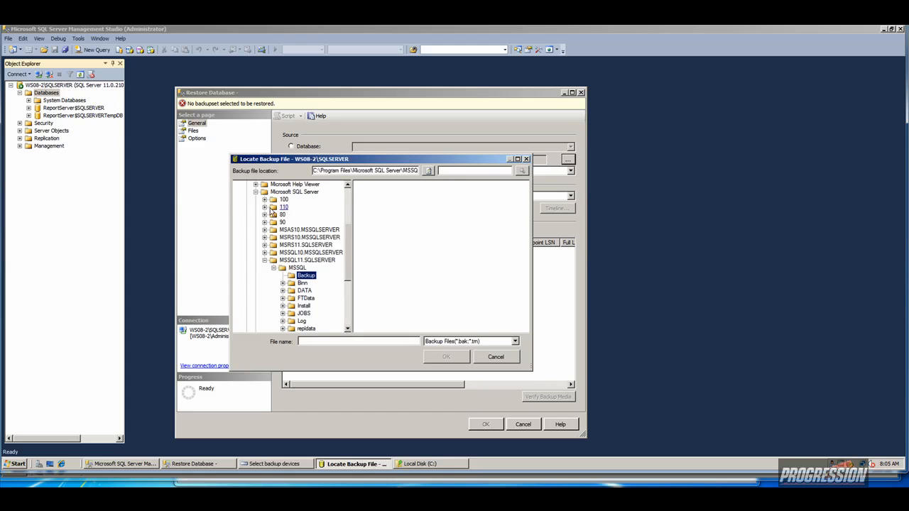
Pick C:\ConisioMasterDb.bak as the backup and run the restore to success.
left_click(255, 192)
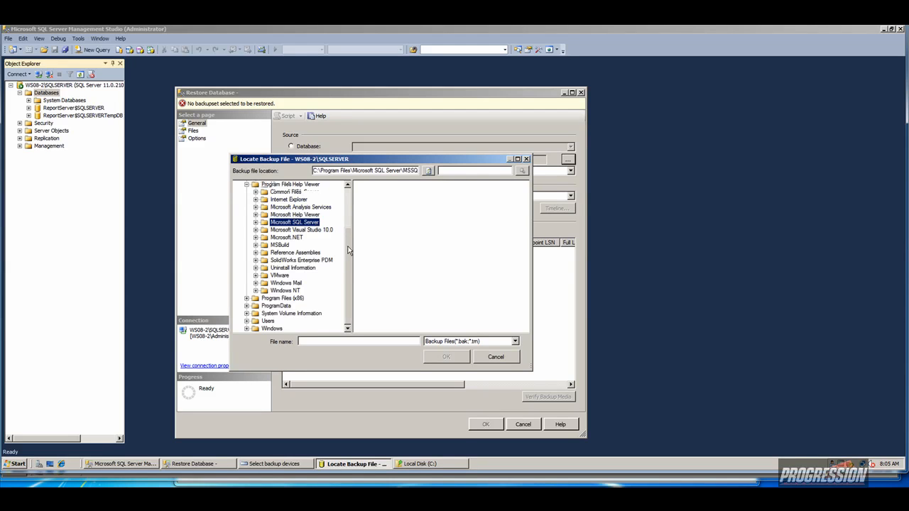
left_click_drag(348, 250, 341, 205)
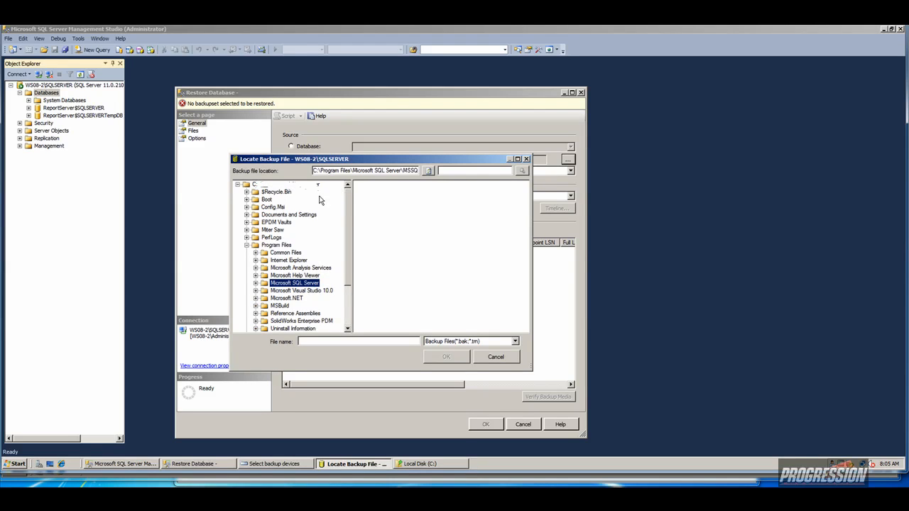
left_click(254, 185)
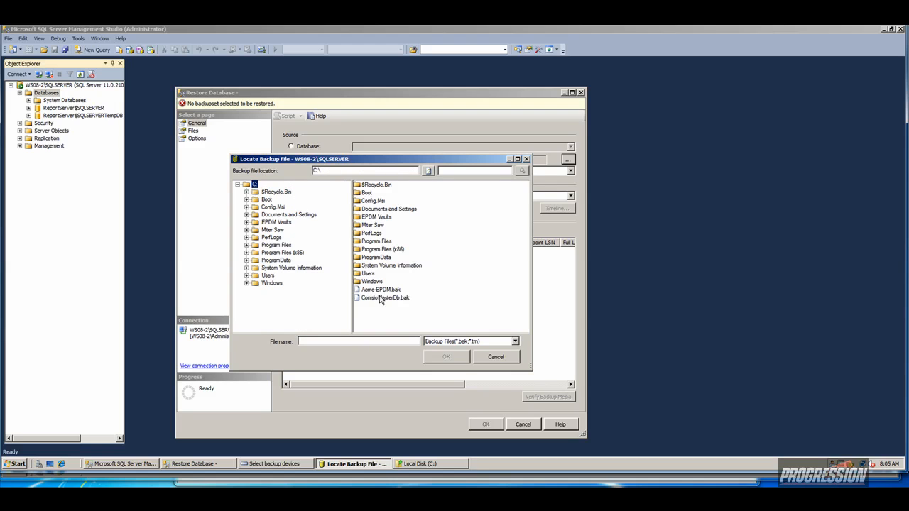
left_click(381, 297)
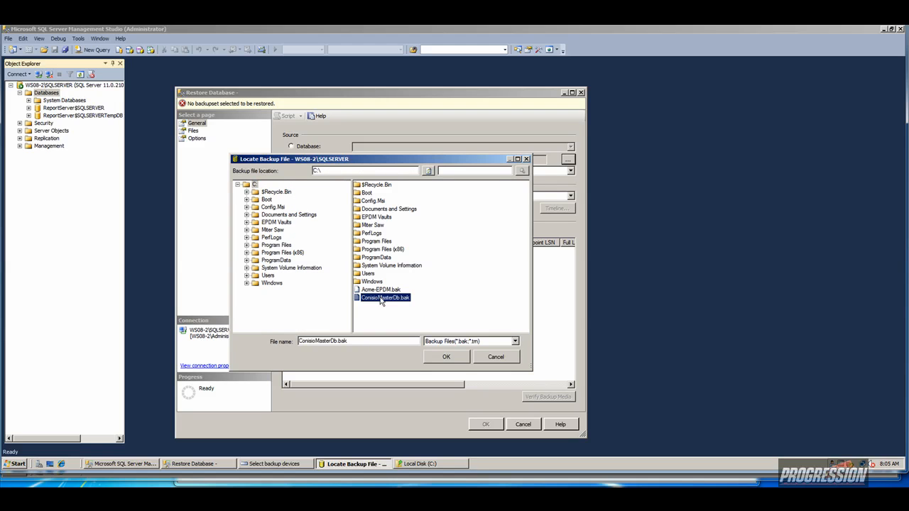
left_click(443, 357)
left_click(398, 332)
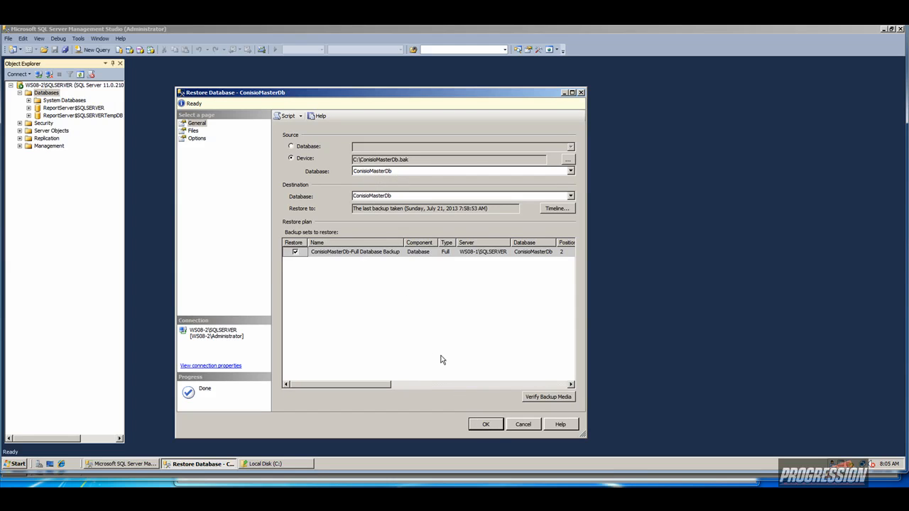
left_click(483, 425)
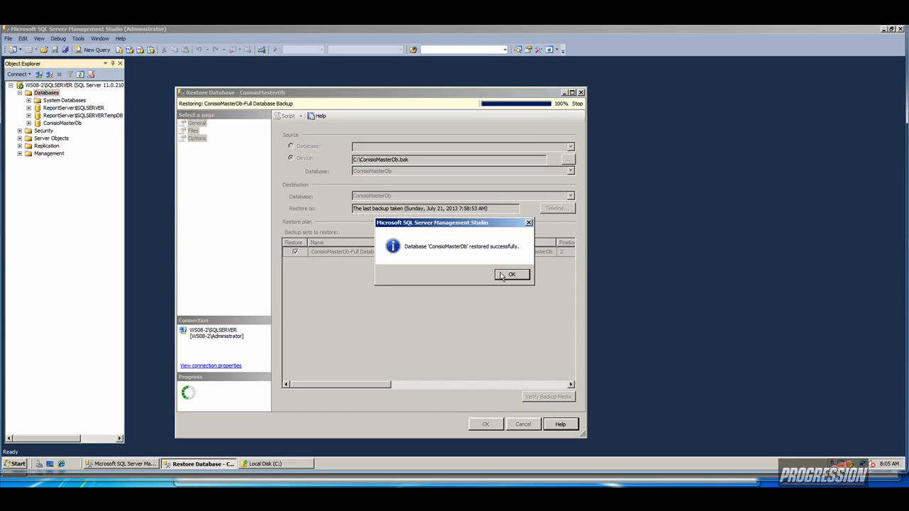
left_click(514, 279)
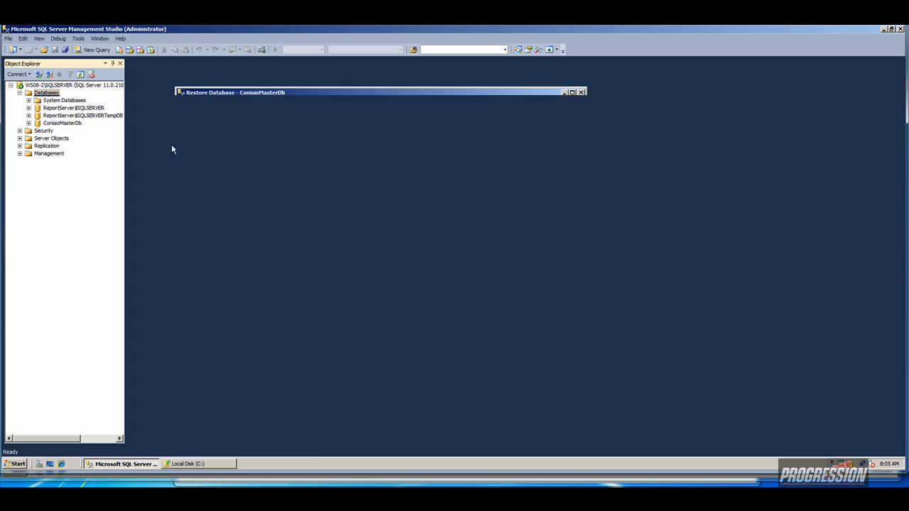
Start a new Restore Database using a backup device.
right_click(51, 94)
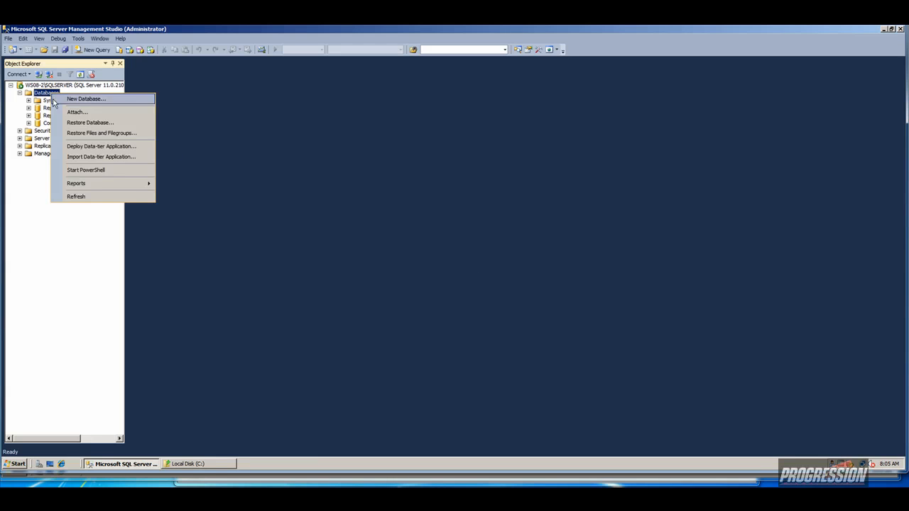
left_click(84, 122)
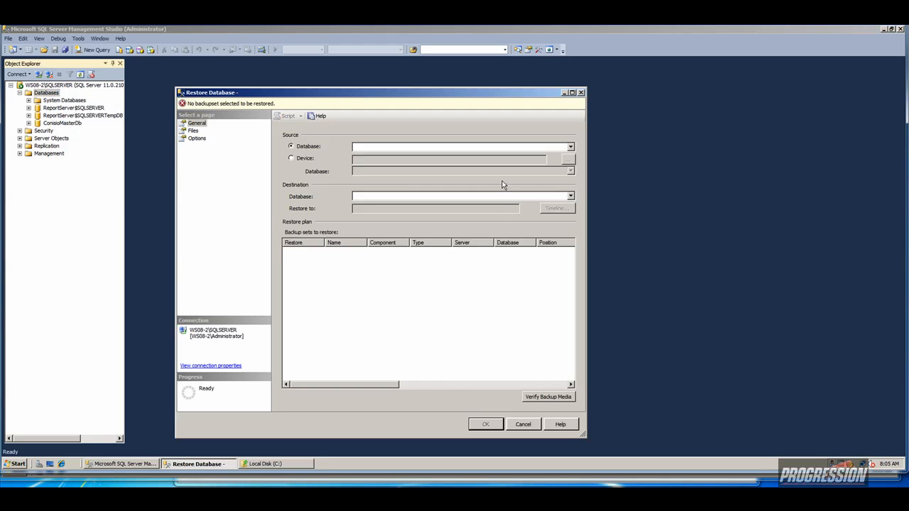
left_click(297, 158)
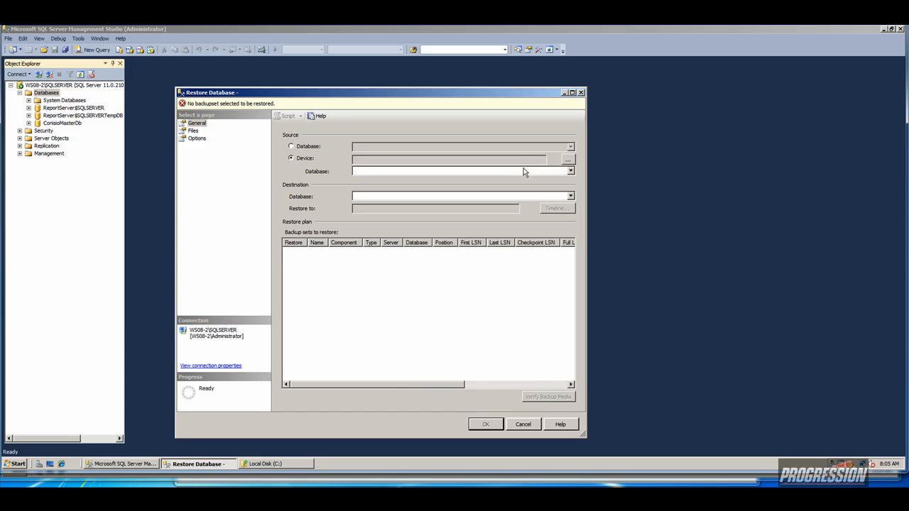
left_click(569, 161)
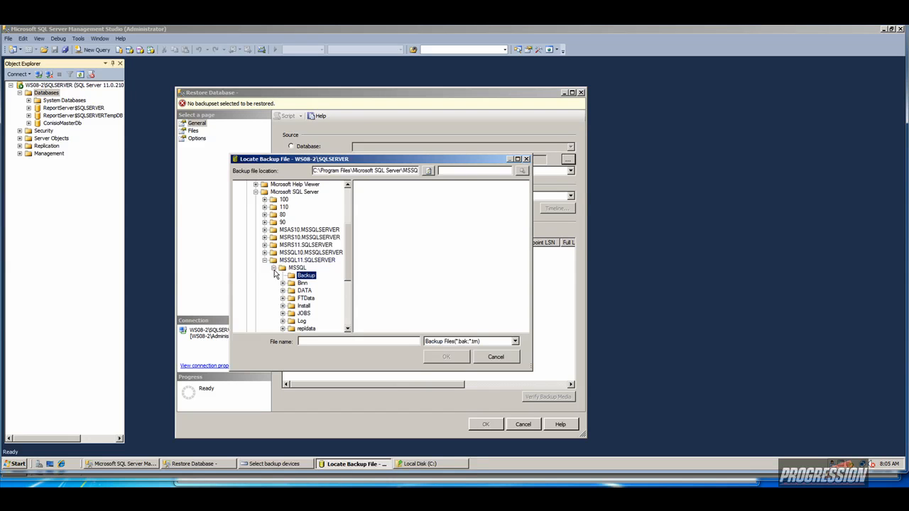
Pick C:\Acme-EPDM.bak as the backup, run the restore and dismiss the success message.
left_click(264, 260)
left_click(255, 192)
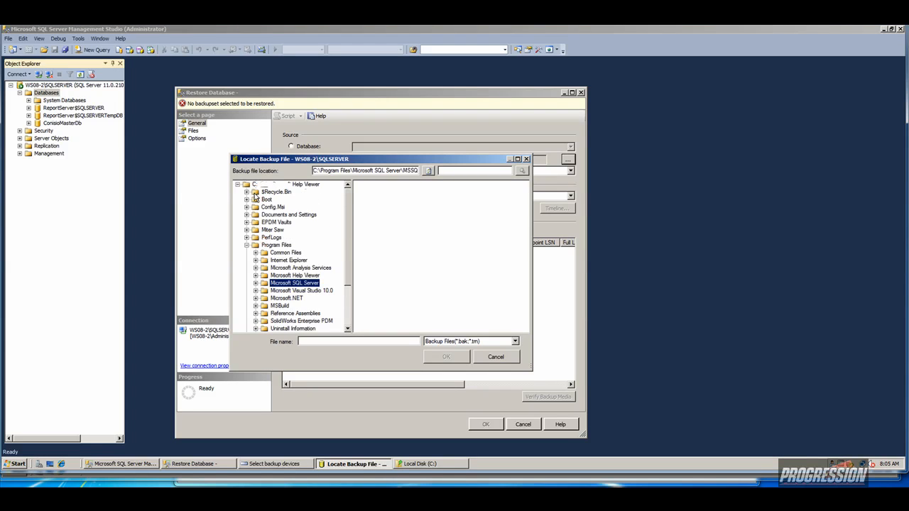
left_click(248, 190)
left_click(254, 185)
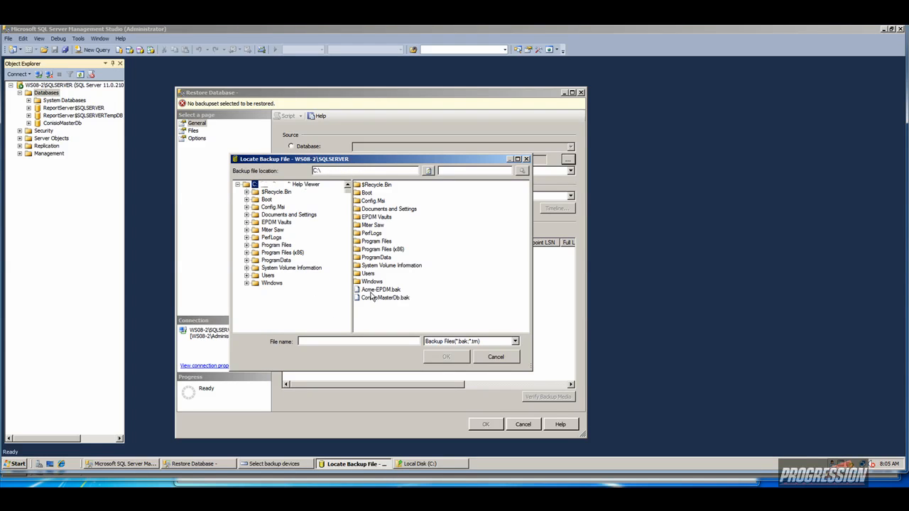
left_click(381, 290)
left_click(438, 358)
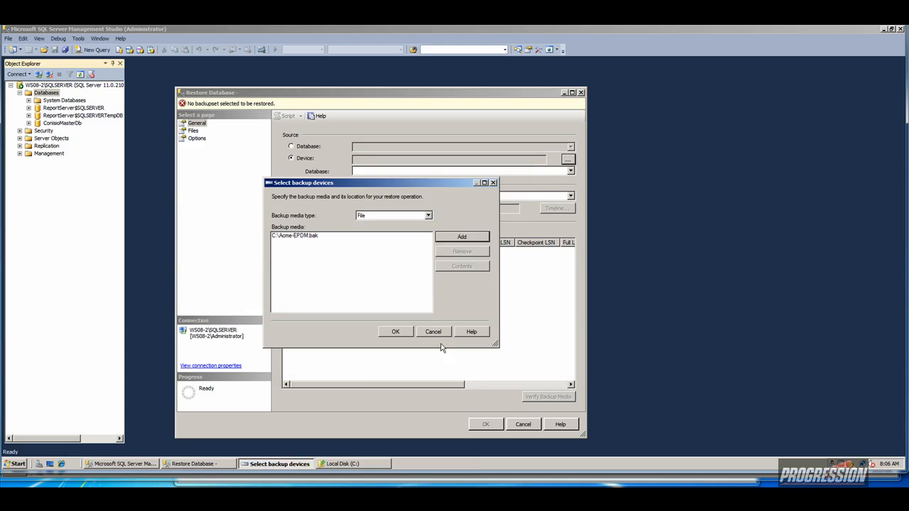
left_click(396, 332)
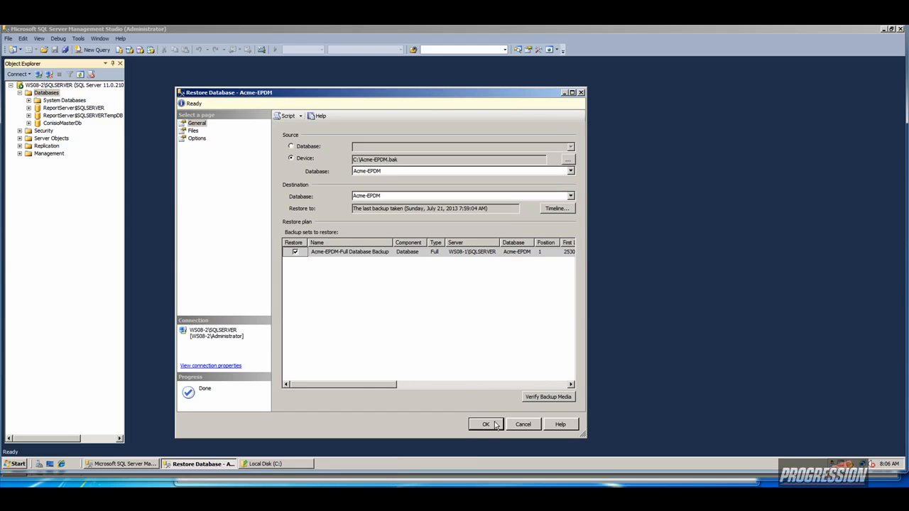
left_click(486, 424)
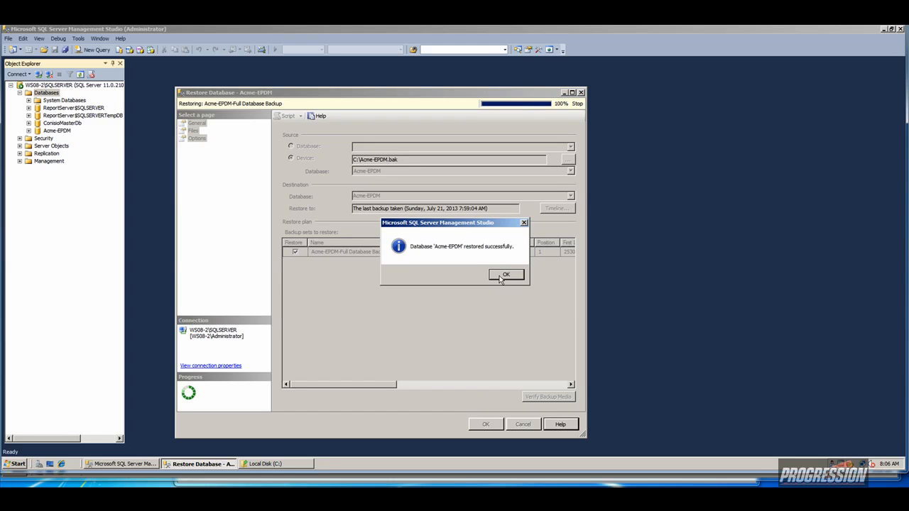
left_click(505, 274)
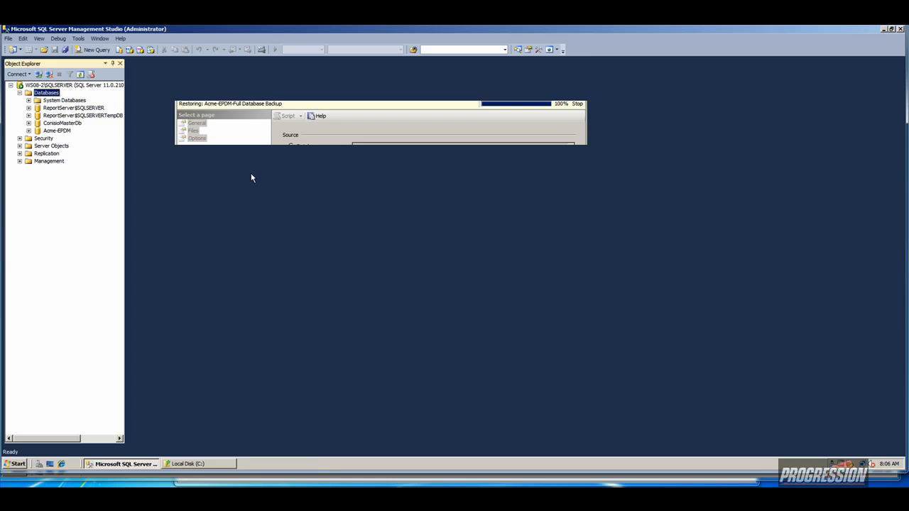
Edit dbo.ArchiveServers in Acme-EPDM so ArchiveServerName reads WS08-2, then close the table.
left_click(29, 131)
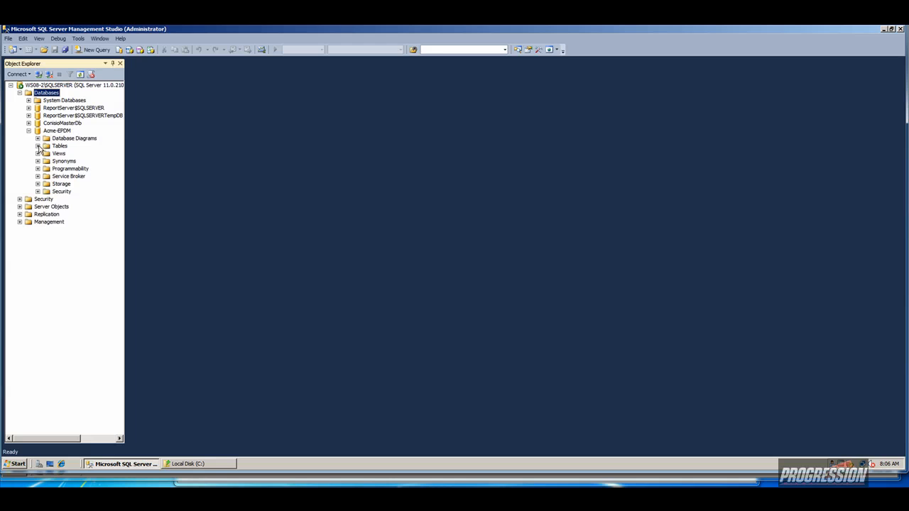
left_click(38, 146)
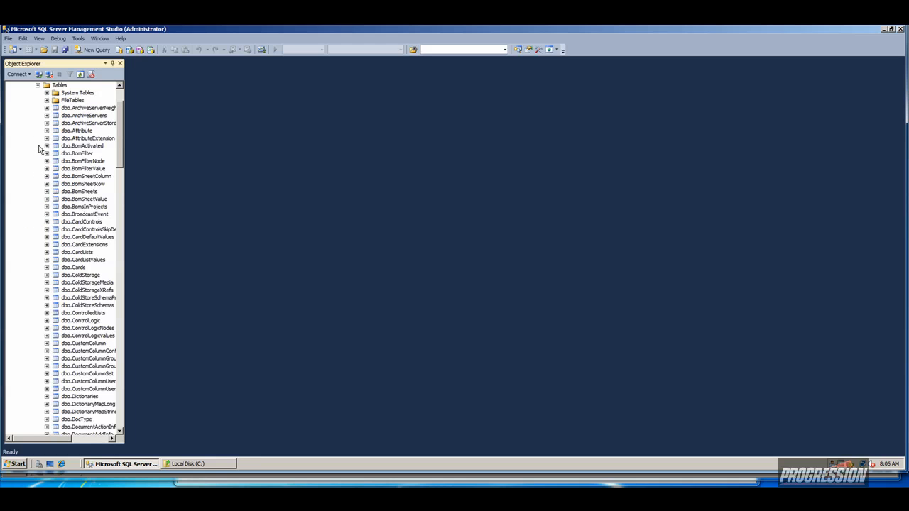
left_click(82, 115)
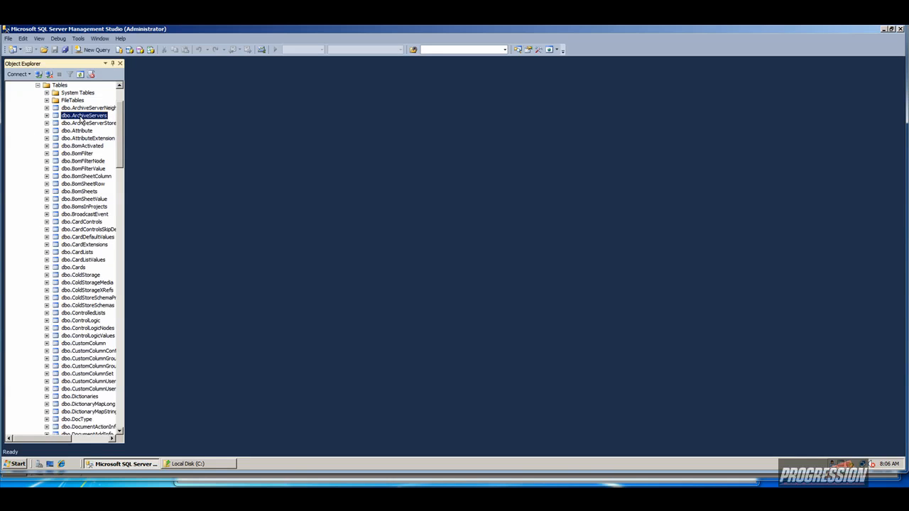
right_click(81, 118)
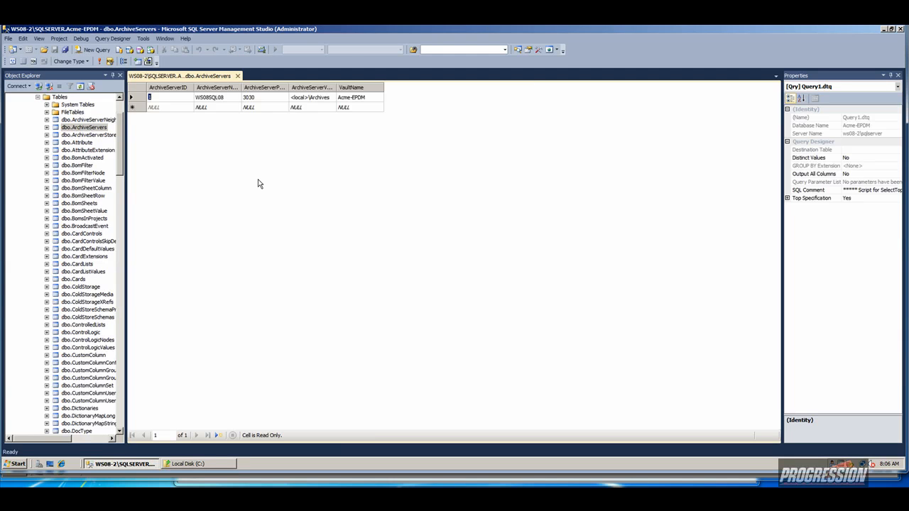
left_click(223, 100)
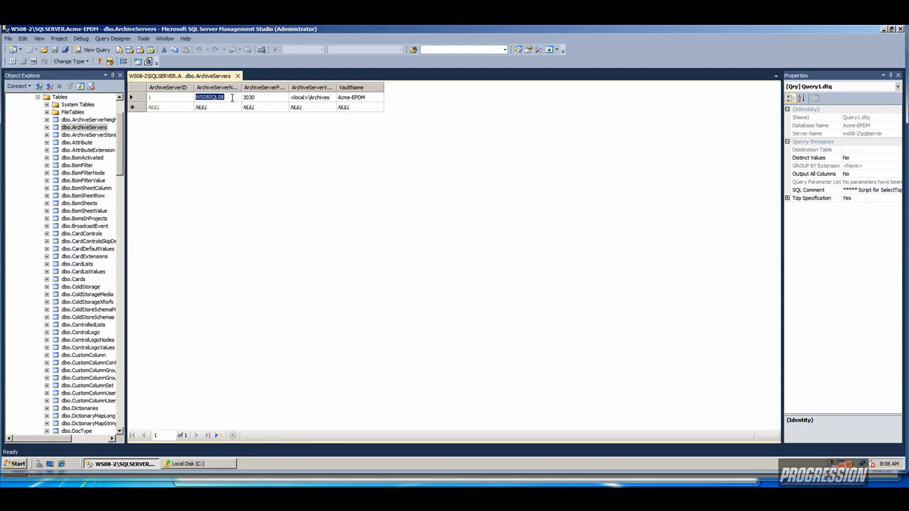
type("WS08-2")
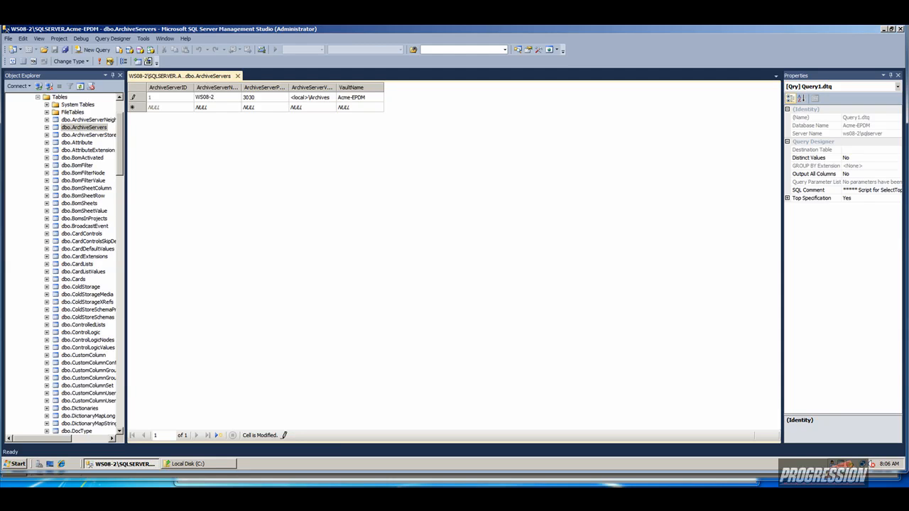
key("Return")
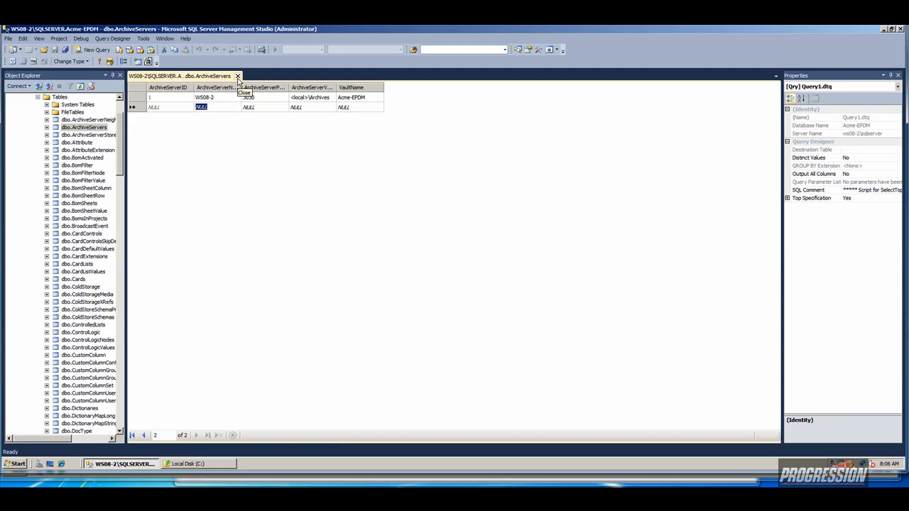
left_click(238, 76)
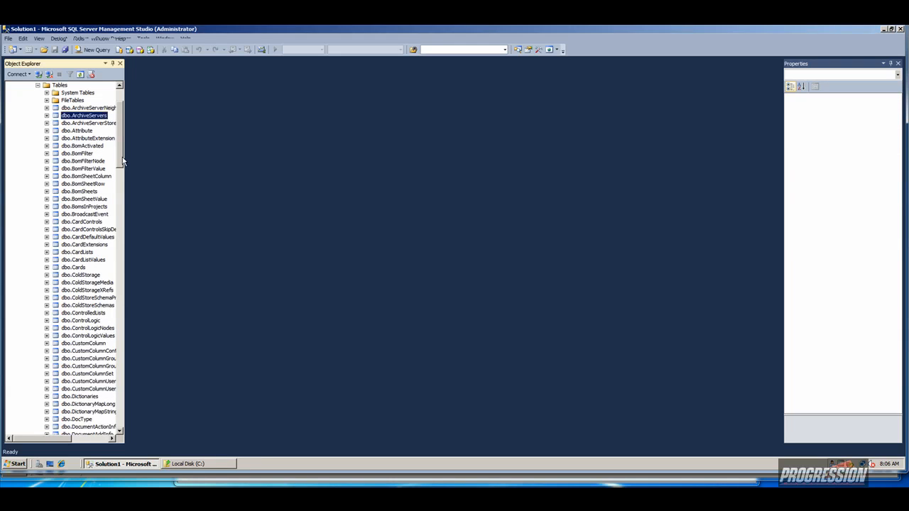
Edit dbo.SystemInfo's ArchiveServerName from WS08SQL08 to WS08-2.
left_click_drag(125, 155, 110, 371)
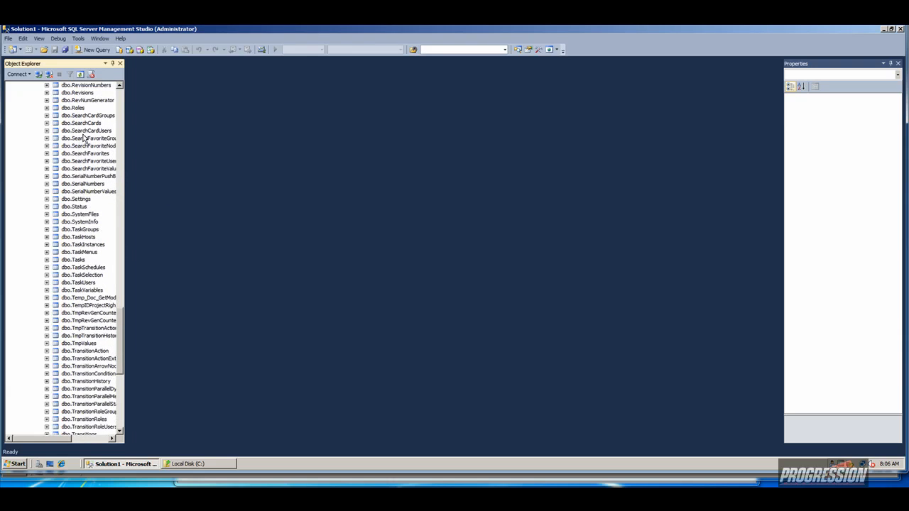
left_click(82, 222)
right_click(82, 224)
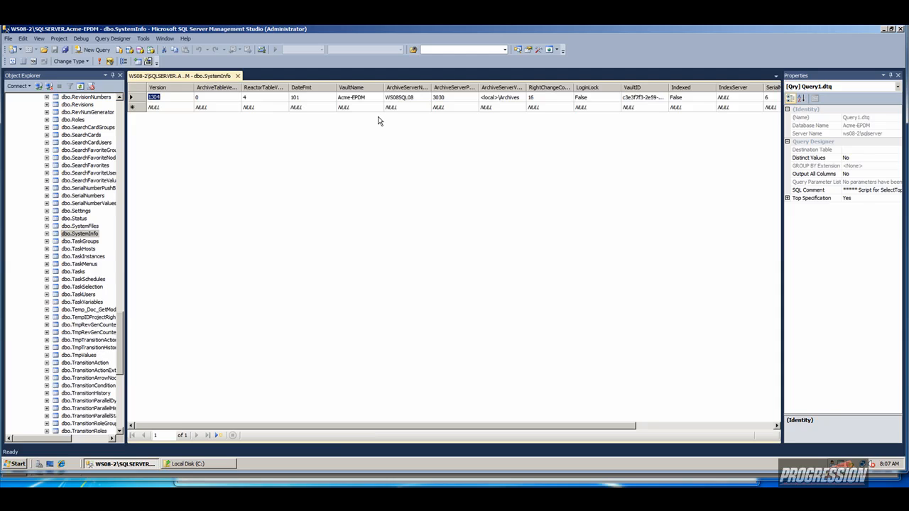
left_click(417, 98)
left_click(416, 98)
left_click_drag(414, 98, 404, 99)
type("-2")
left_click(399, 103)
Widen the ArchiveServerName column to check it, close the editor and collapse Tables.
left_click_drag(431, 86, 448, 86)
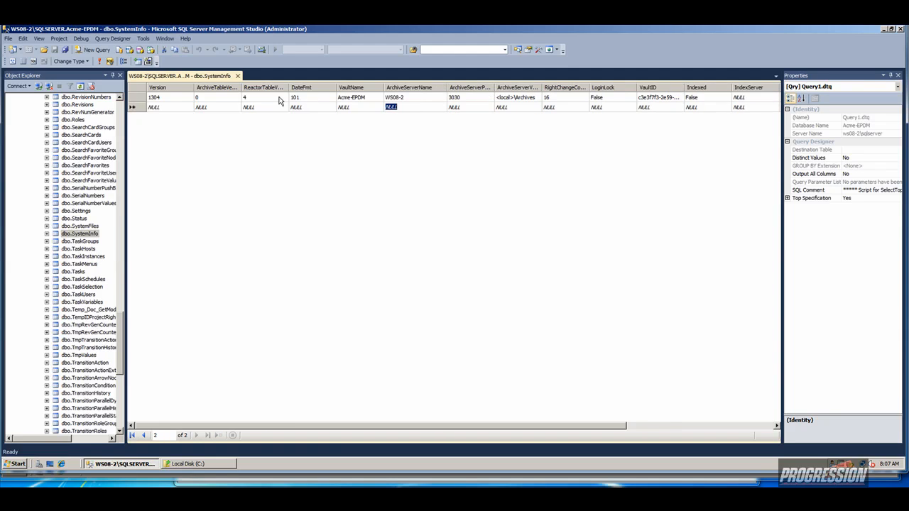
left_click(238, 76)
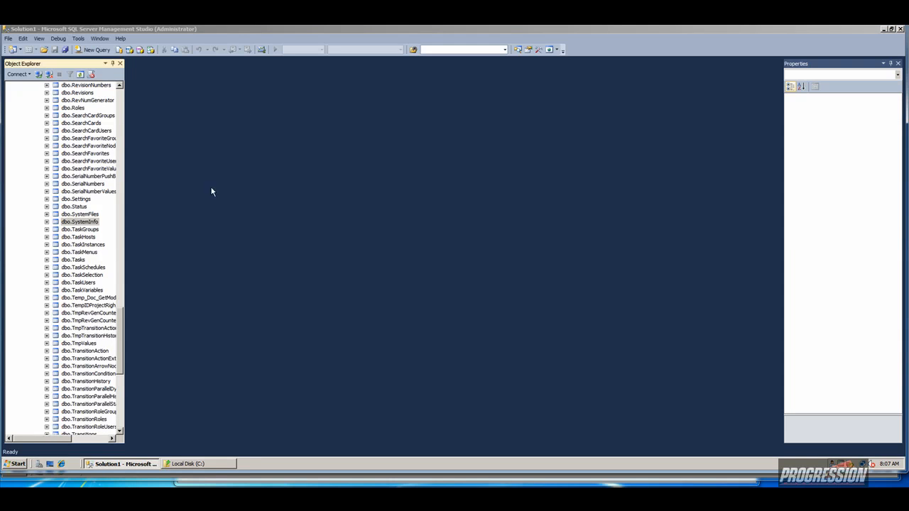
left_click_drag(123, 316, 114, 97)
left_click(39, 146)
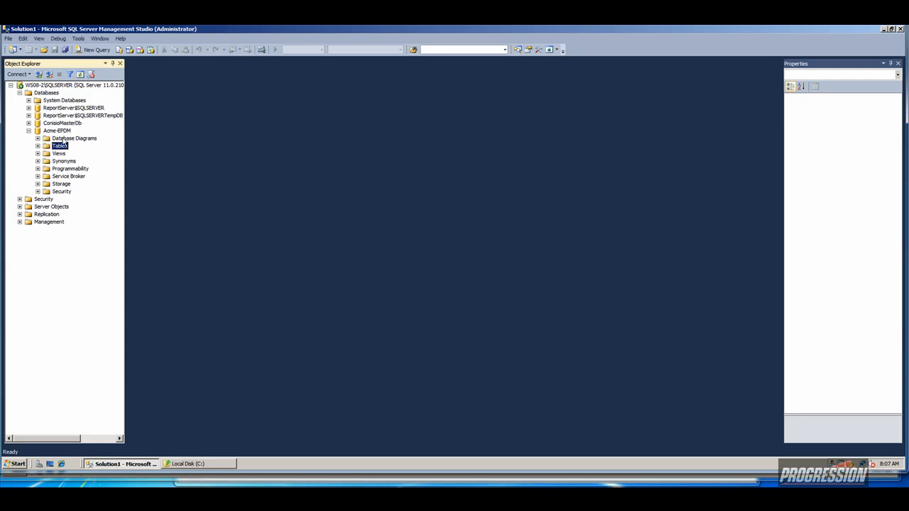
Open a new query on Acme-EPDM and enter 'Exec sys_IndexServerLink 1'.
right_click(62, 132)
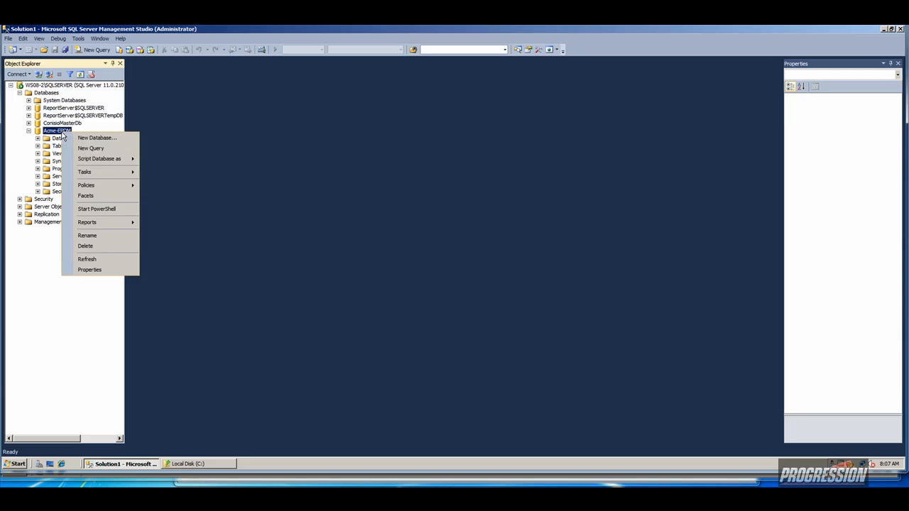
left_click(86, 148)
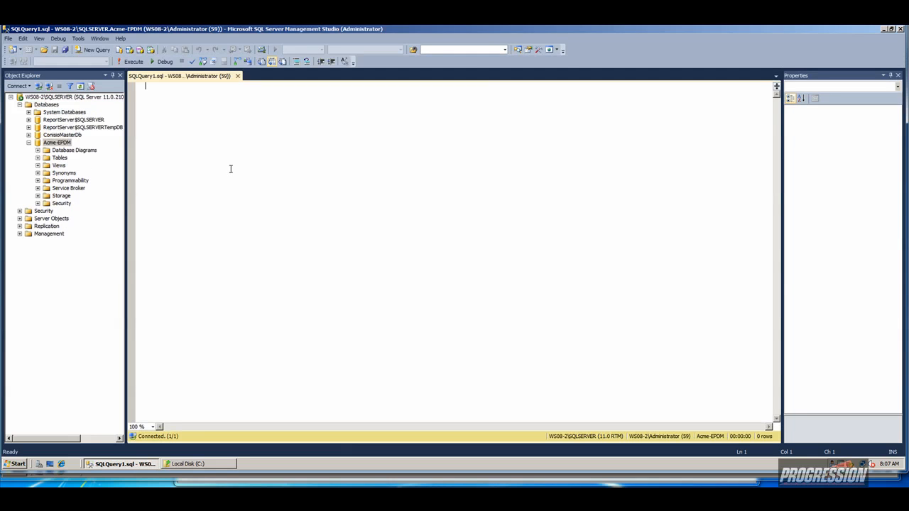
type("Exe")
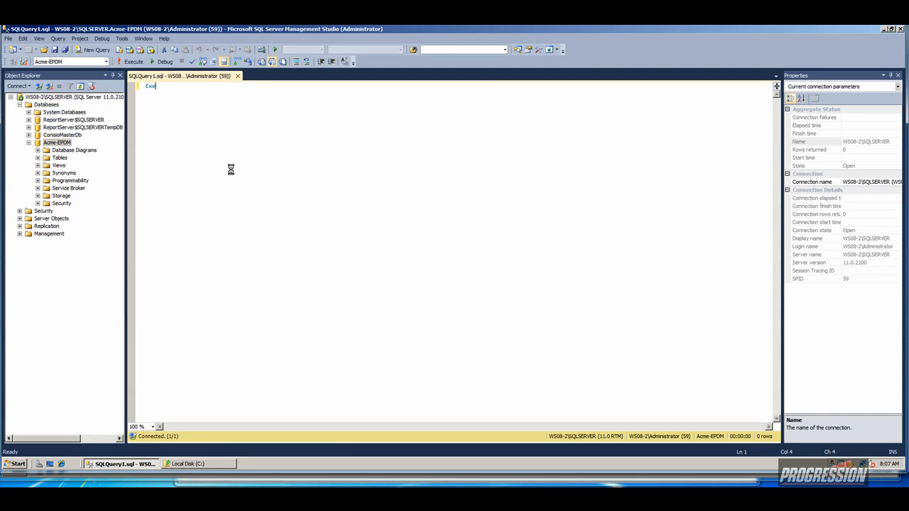
type("c")
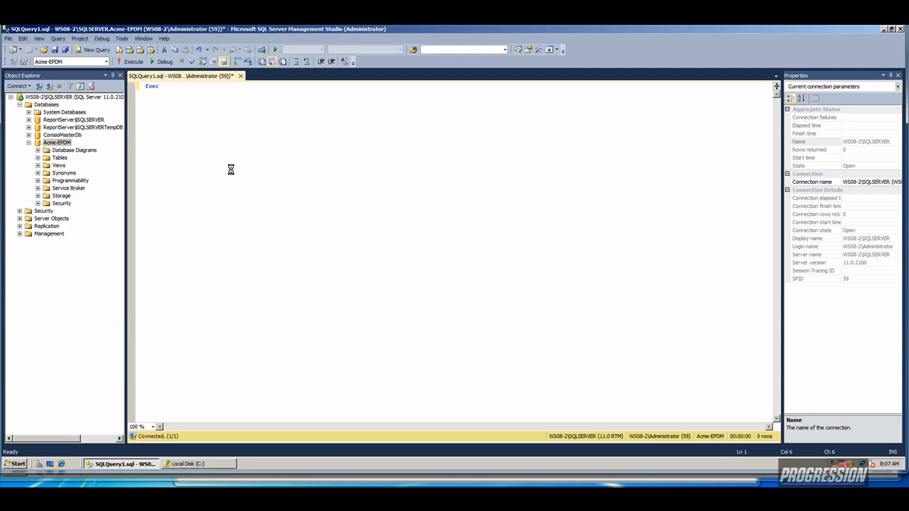
type("sys.")
type("Lin")
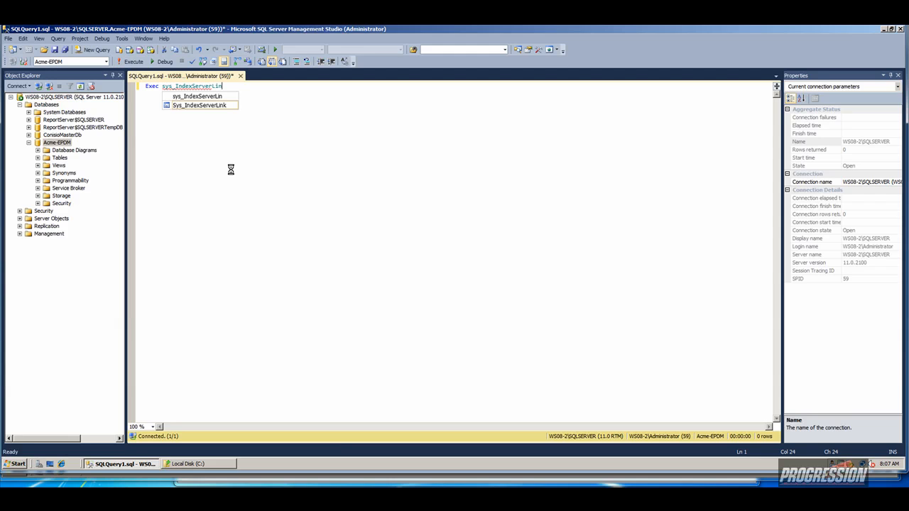
type("k 1")
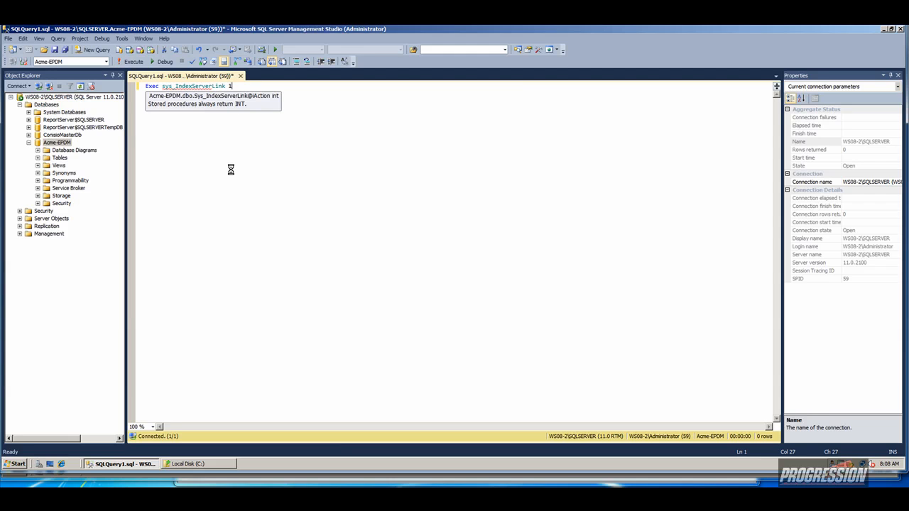
key("Left")
key("Left")
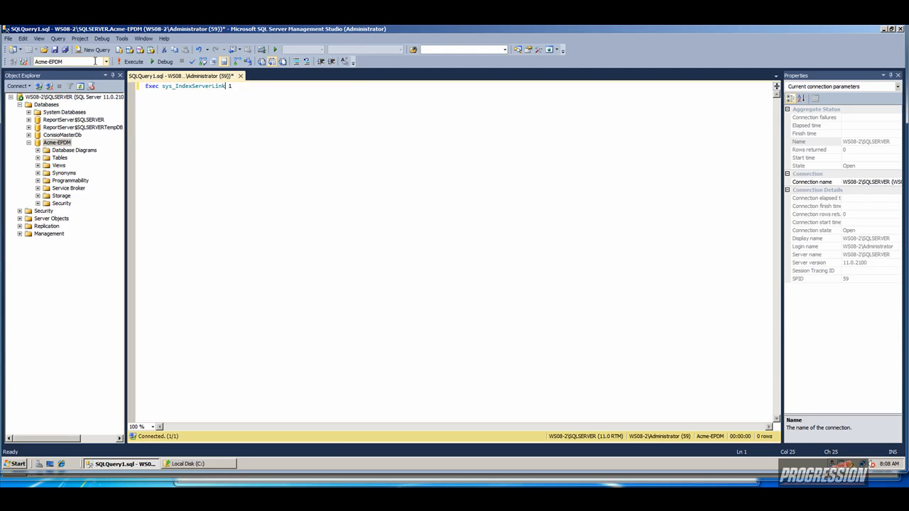
Run the sys_IndexServerLink query, then close the query tab without saving.
left_click(130, 61)
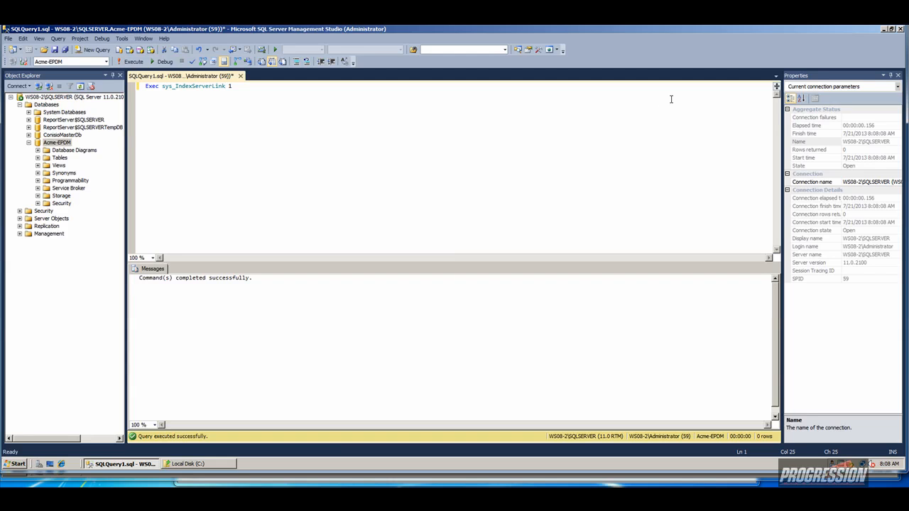
left_click(240, 75)
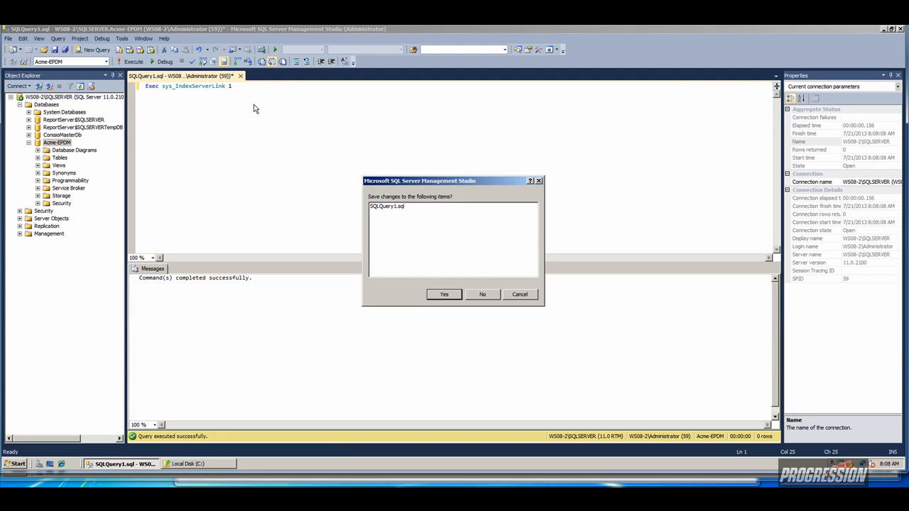
left_click(482, 295)
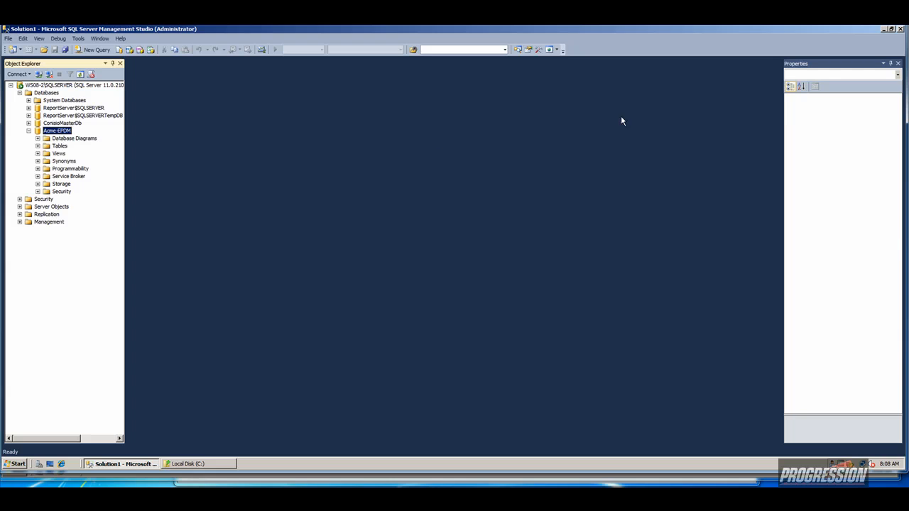
Minimize Management Studio, select Backup.dat on C:, and launch Archive Server Configuration.
left_click(883, 29)
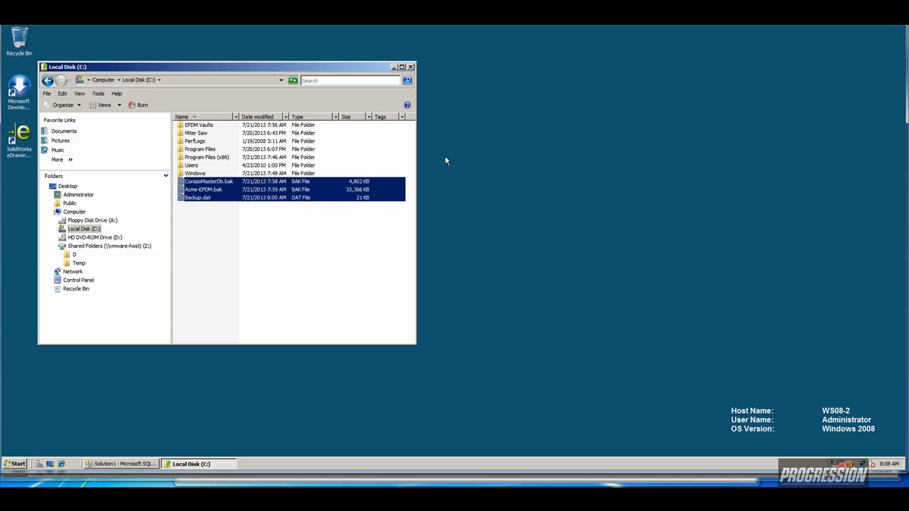
left_click(204, 226)
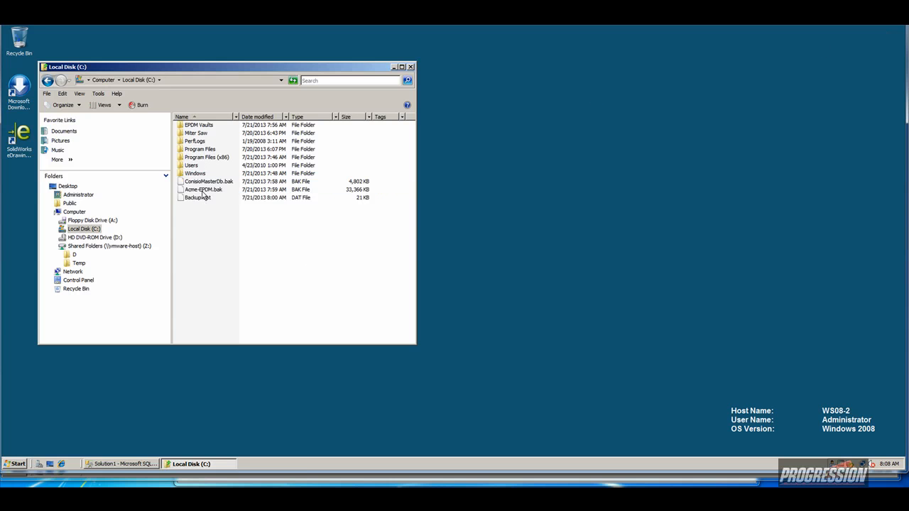
left_click(196, 199)
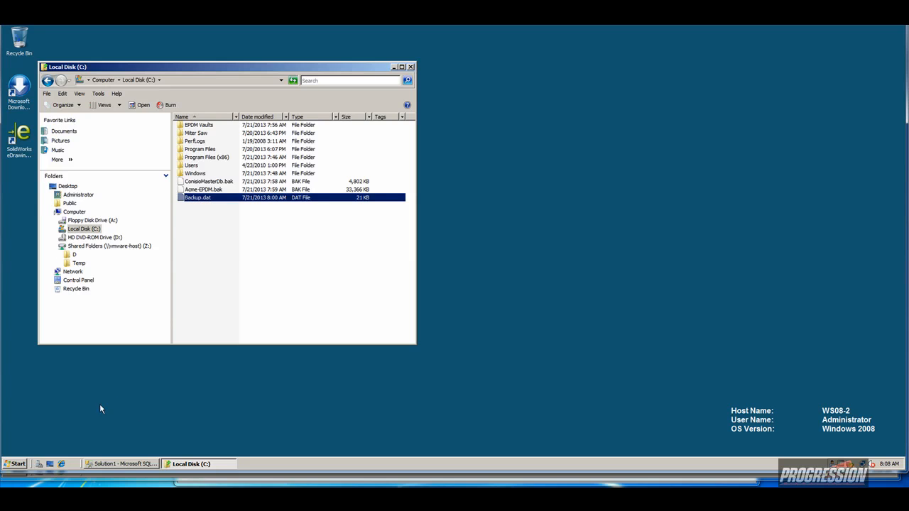
left_click(20, 465)
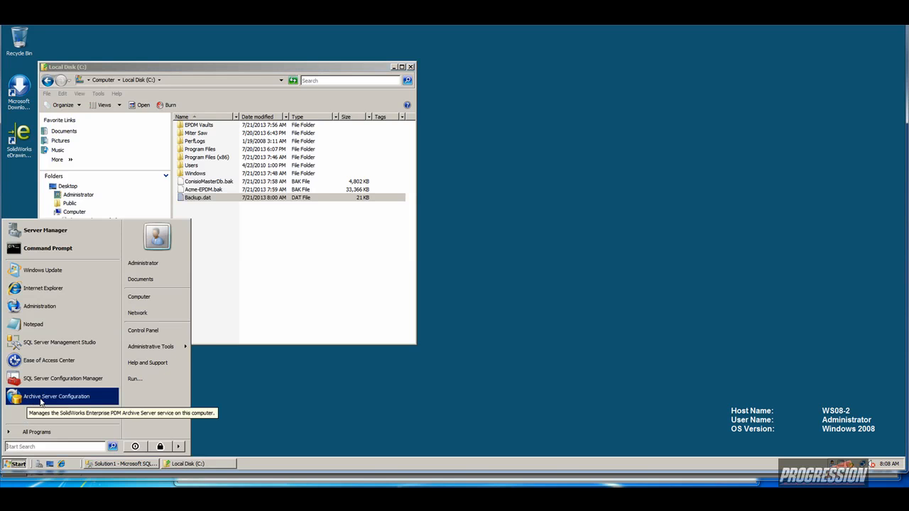
left_click(41, 397)
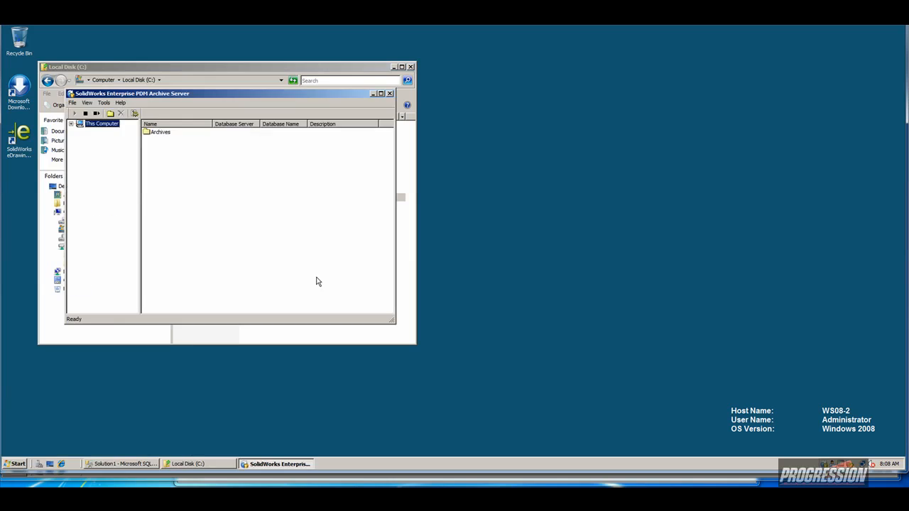
Open the archive server's Backup Settings and choose Load backup.
double_click(158, 135)
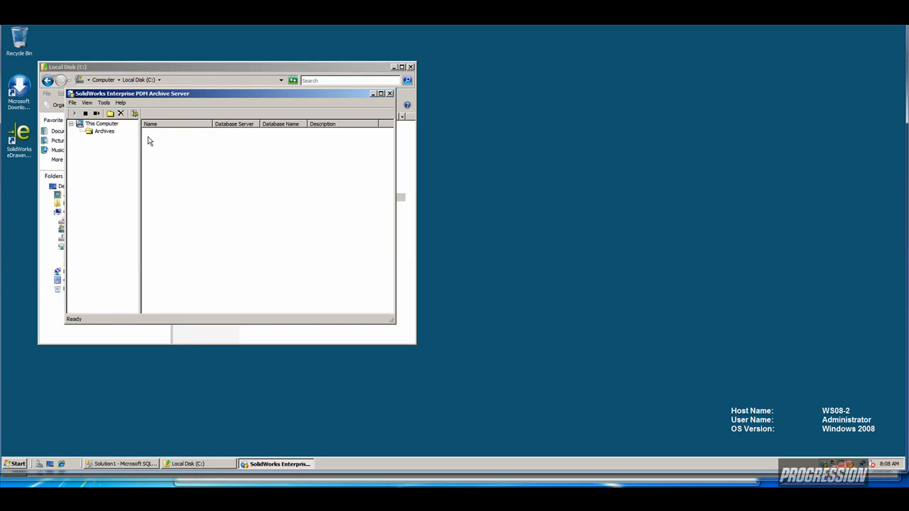
left_click(97, 125)
left_click(103, 102)
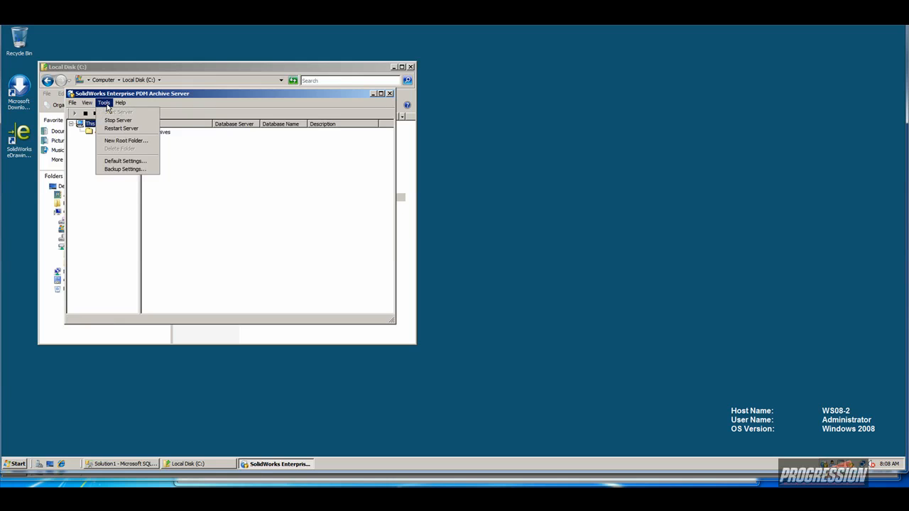
left_click(115, 169)
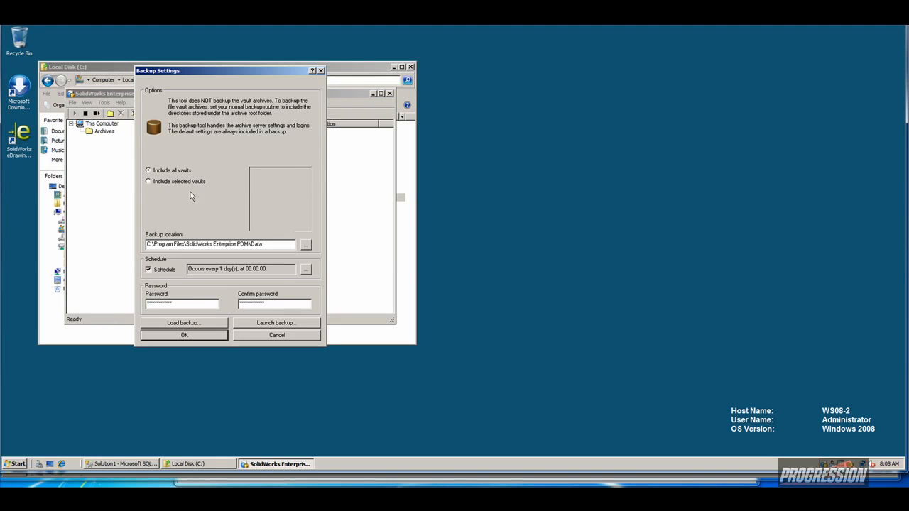
left_click(186, 324)
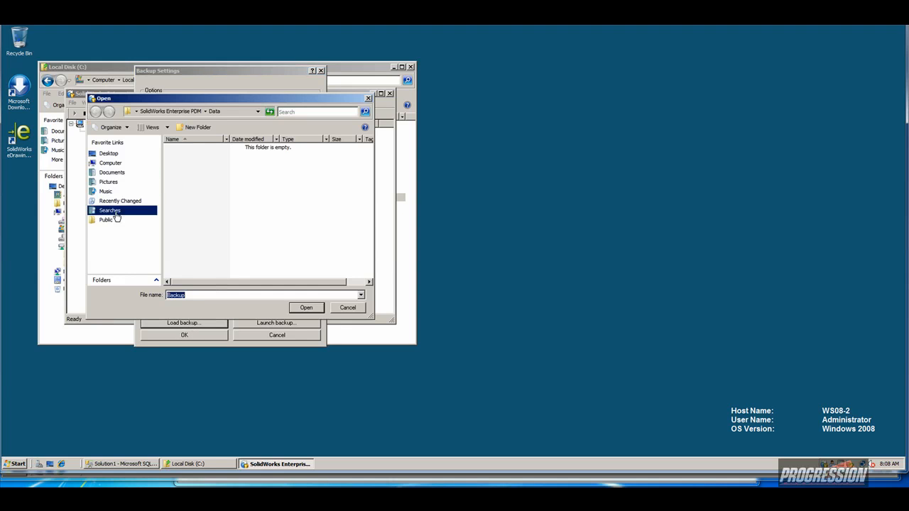
Load C:\Backup.dat with its password, then close Archive Server Configuration.
left_click(122, 280)
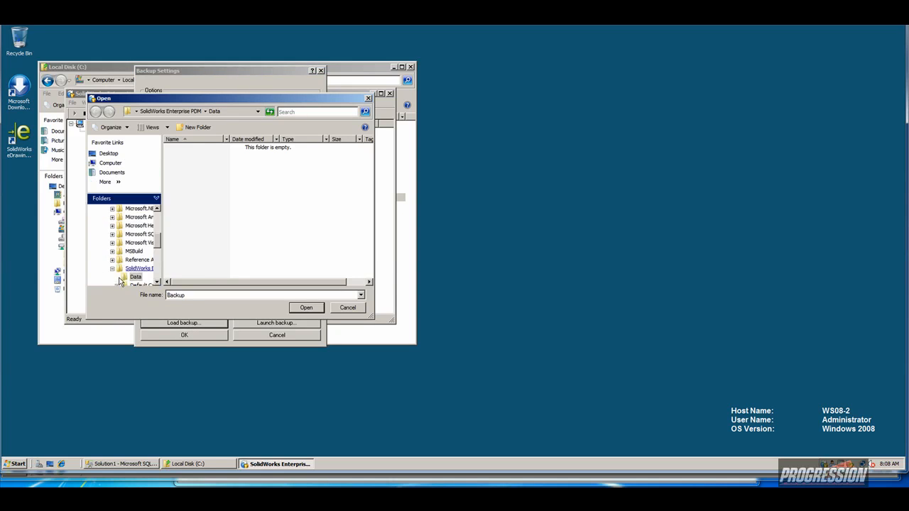
scroll(130, 249, "up", 5)
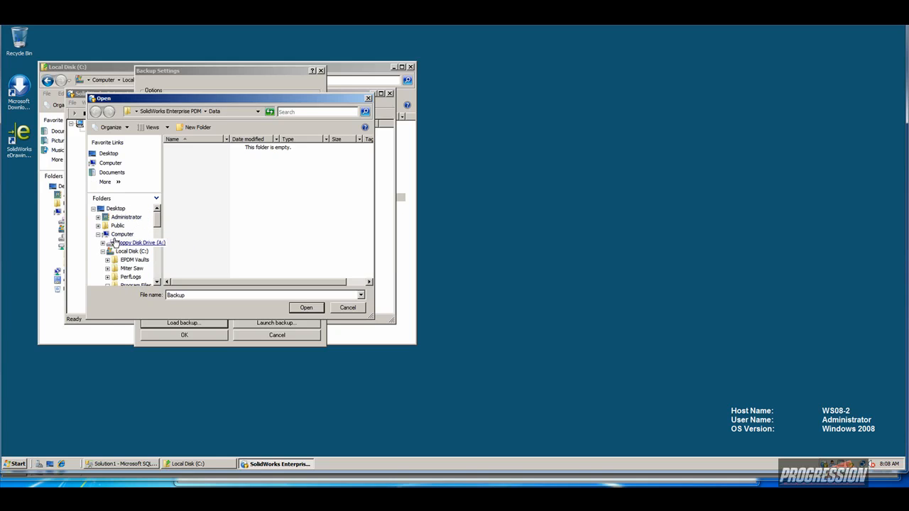
left_click(132, 251)
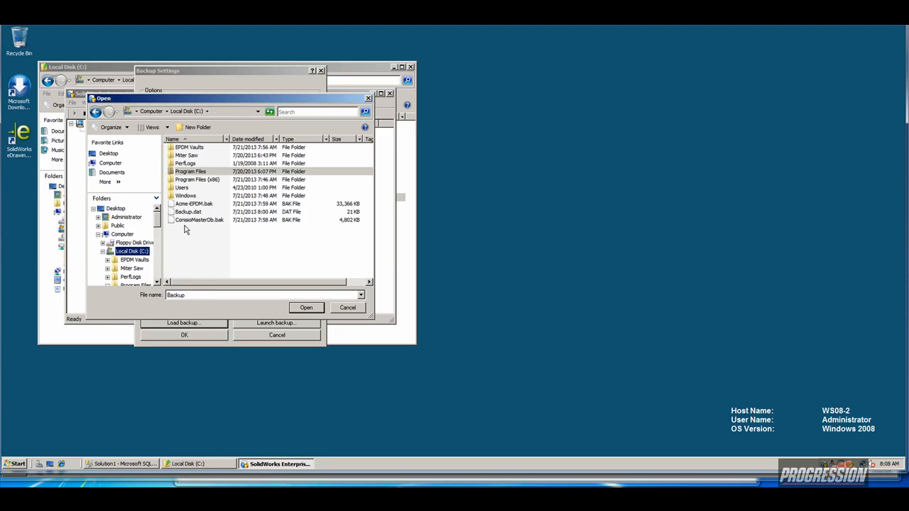
left_click(188, 212)
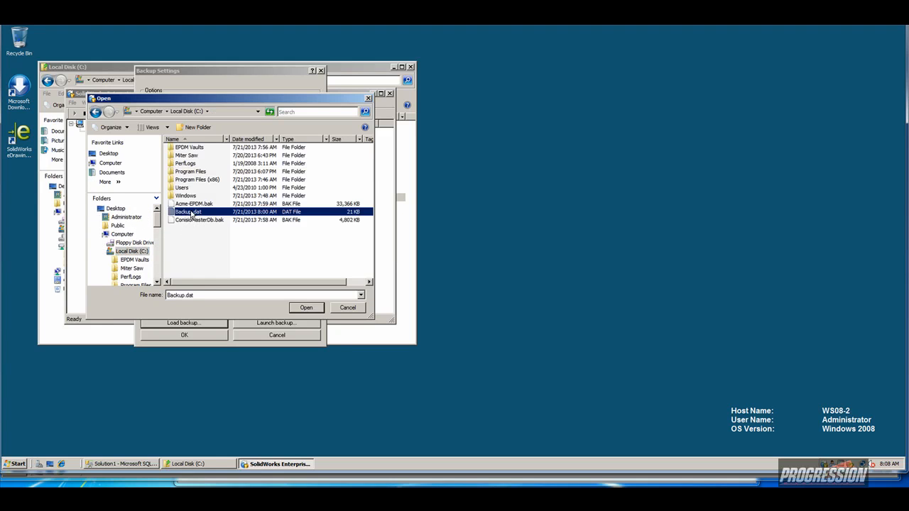
left_click(306, 310)
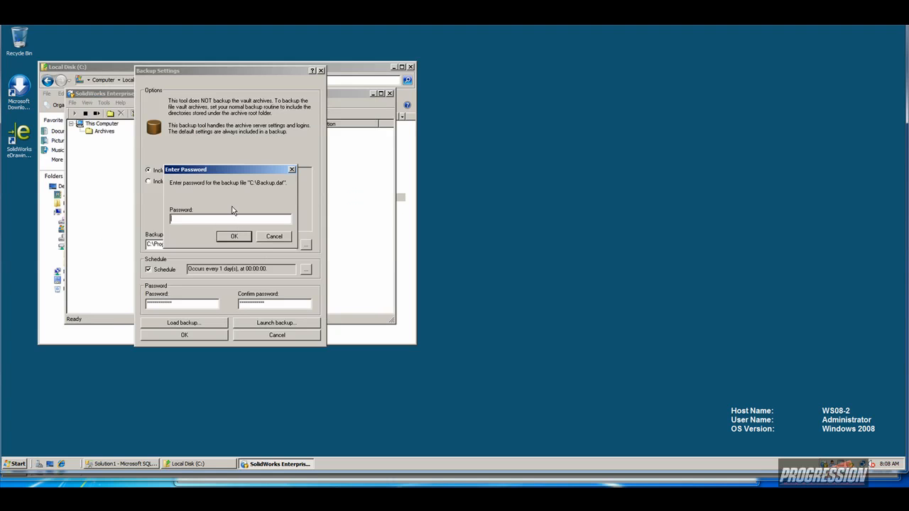
left_click(235, 240)
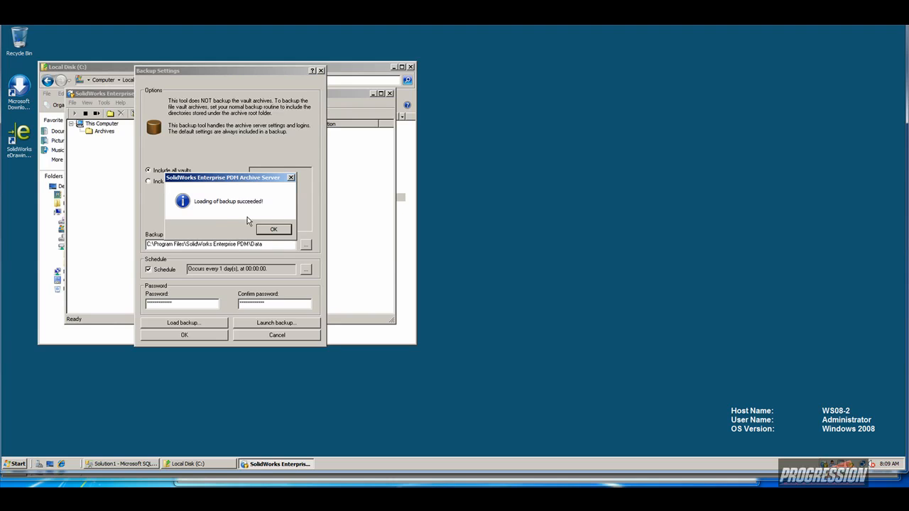
left_click(271, 229)
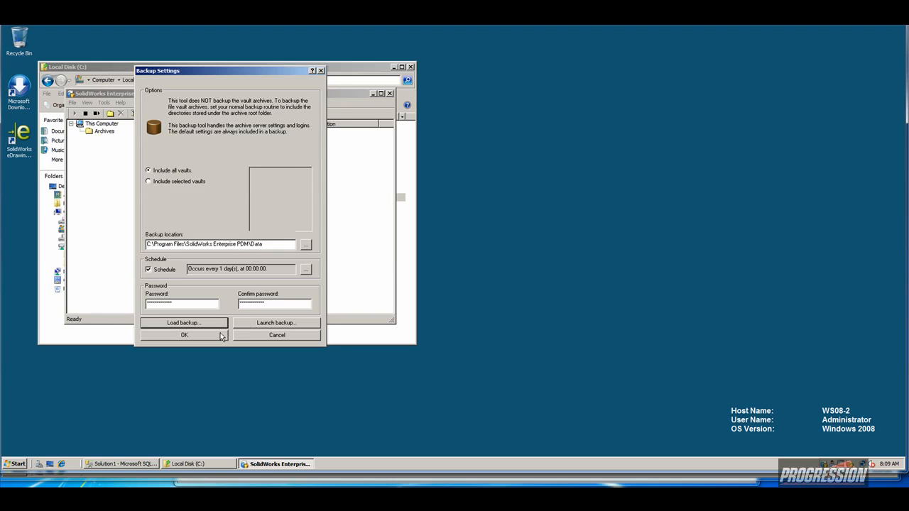
left_click(253, 336)
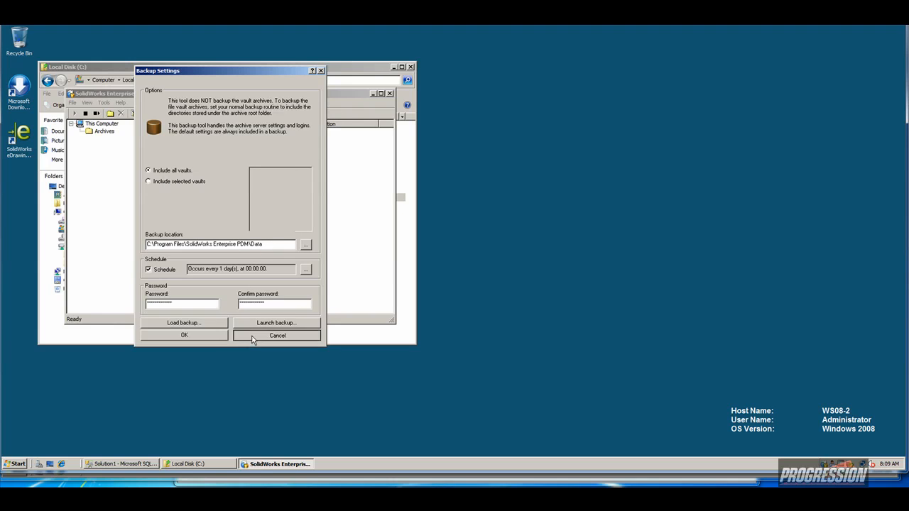
left_click(390, 94)
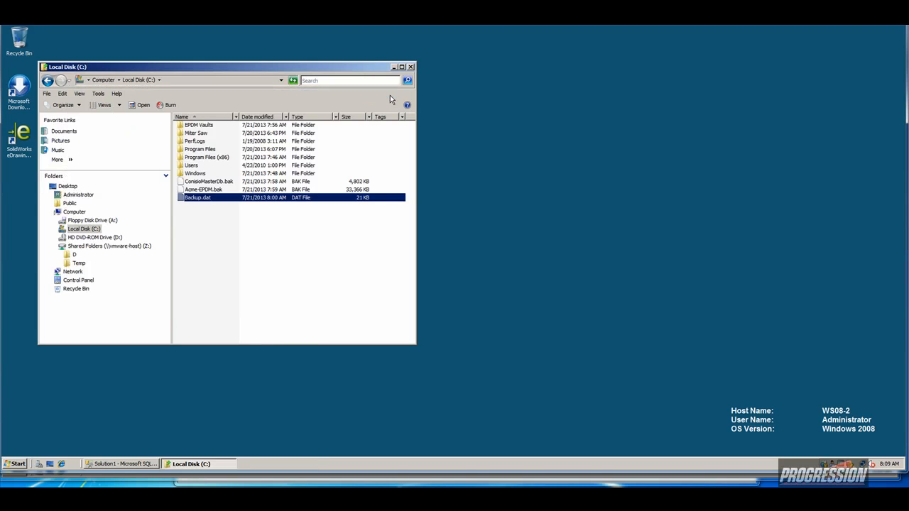
Close the Local Disk window and launch Registry Editor from a 'rege' Start search.
left_click(411, 68)
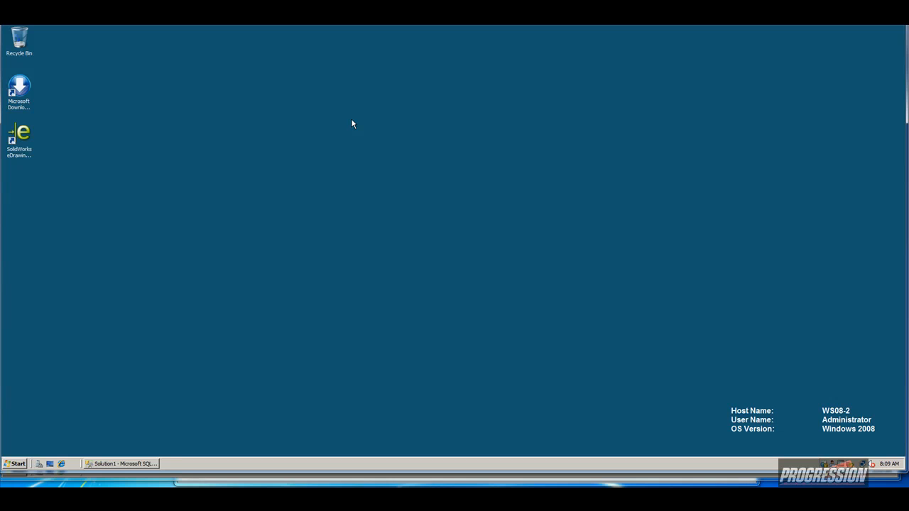
left_click(17, 464)
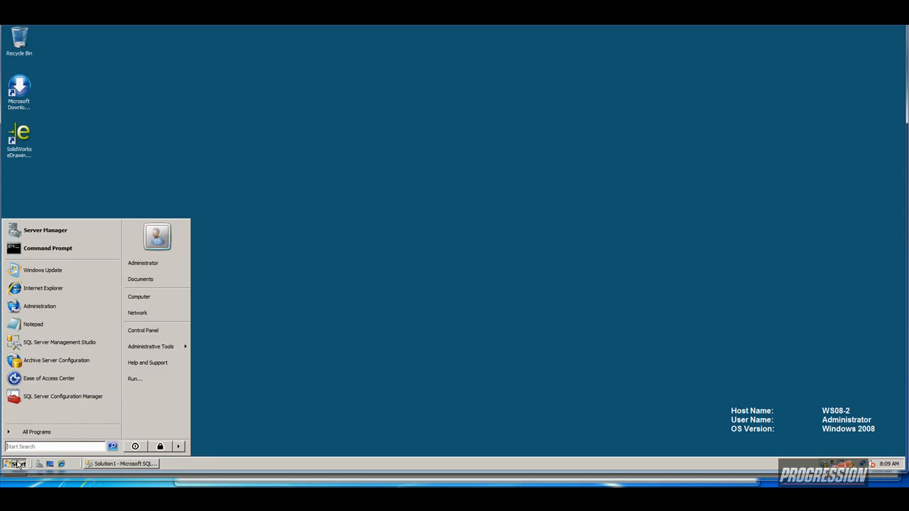
type("regedit")
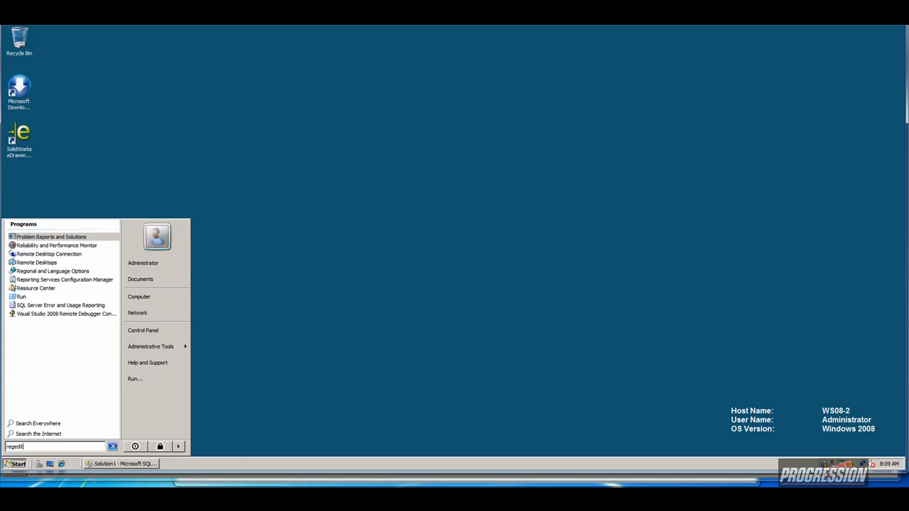
key("Return")
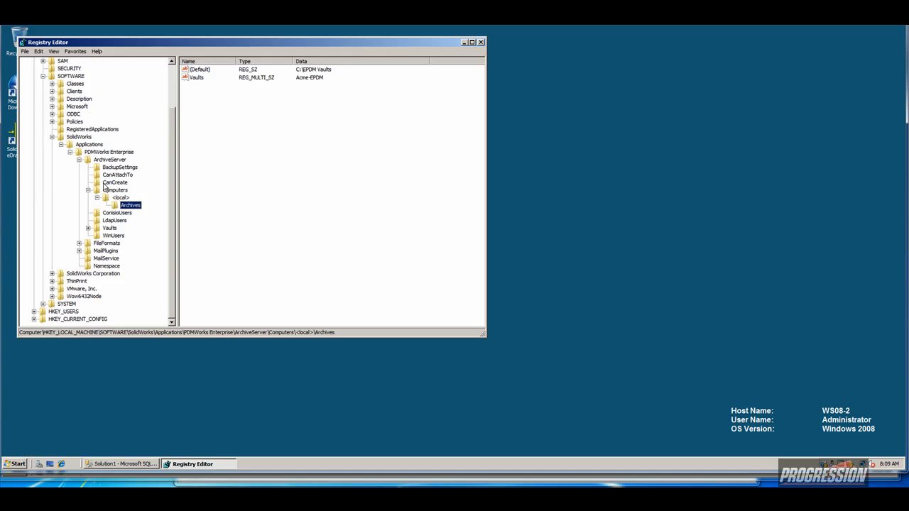
Browse SolidWorks > PDMWorks Enterprise > ArchiveServer to the Archives key showing Acme-EPDM at C:\EPDM Vaults.
left_click(52, 137)
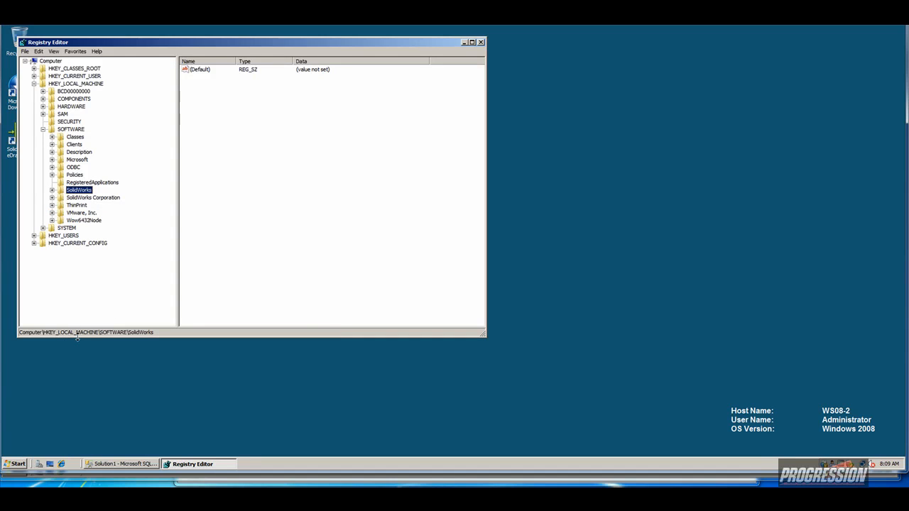
left_click(52, 190)
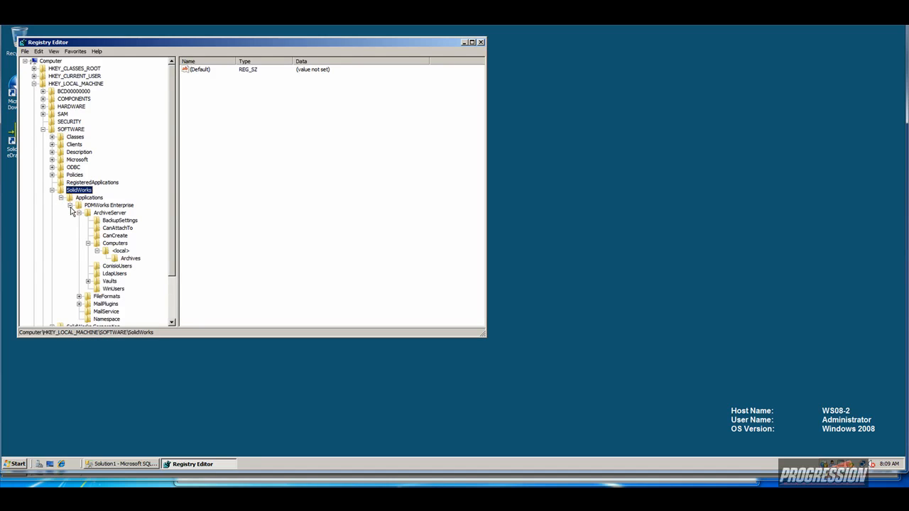
left_click(70, 205)
left_click(70, 205)
left_click(80, 214)
left_click(80, 214)
left_click(103, 214)
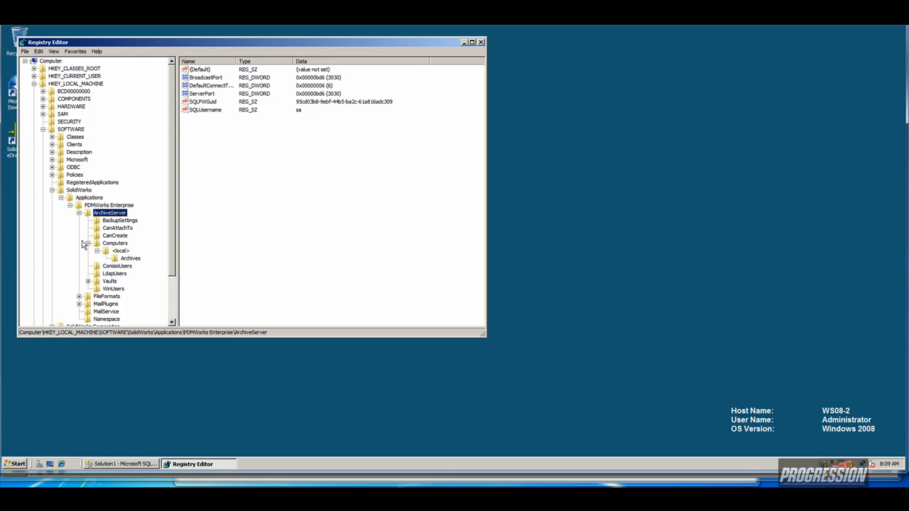
left_click(125, 260)
key("Tab")
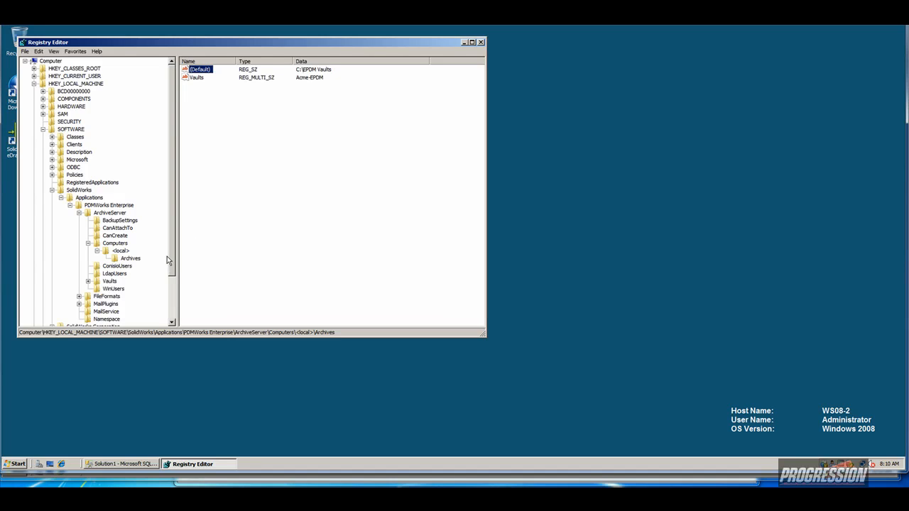
Scroll to ArchiveServer > Vaults and select Acme-EPDM, showing Server WS08-1\SQLSERVER.
left_click_drag(171, 254, 169, 294)
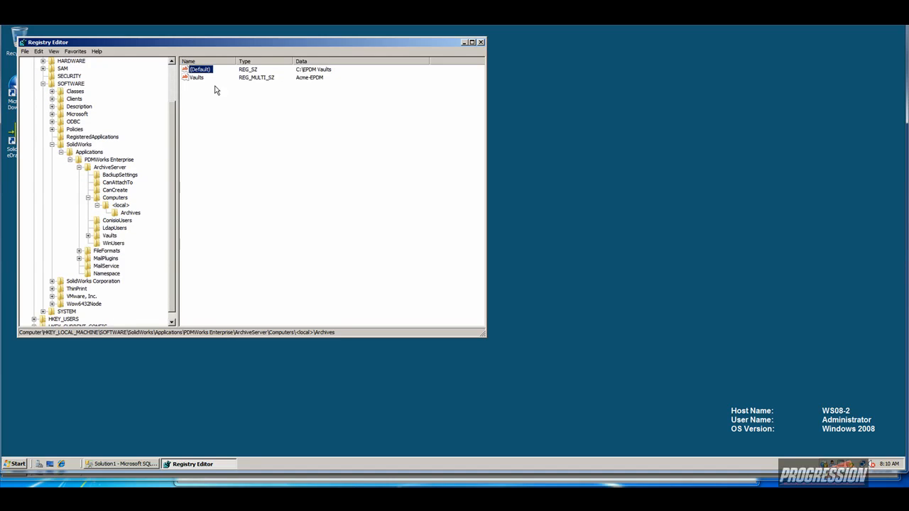
left_click(88, 235)
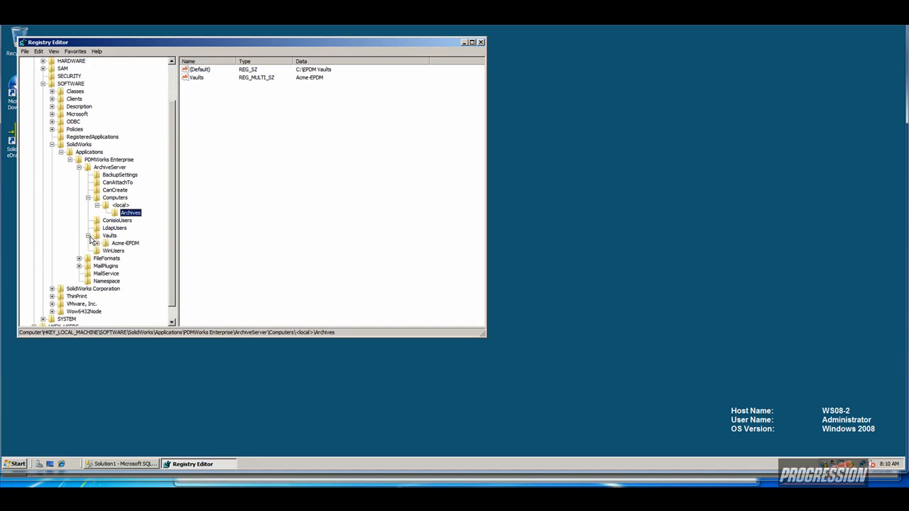
left_click(116, 244)
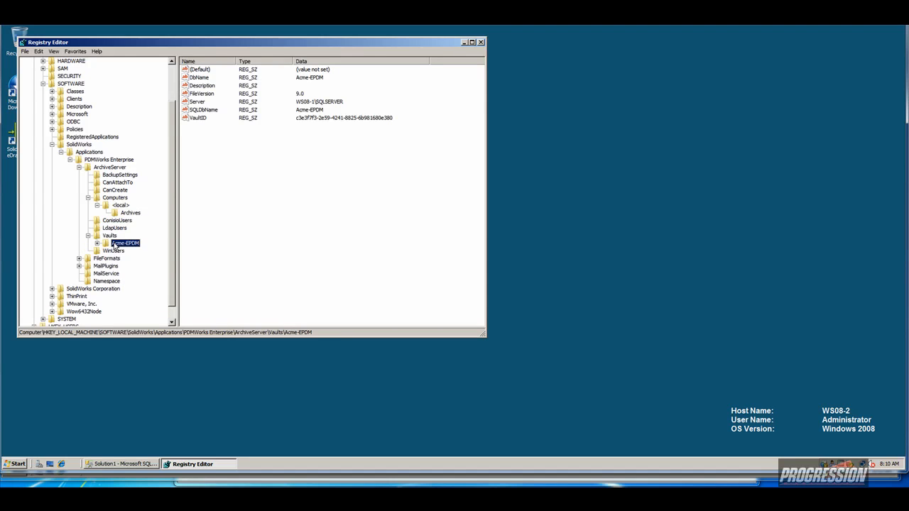
Change the Acme-EPDM Server value to WS08-2\SQLSERVER and select its ArchiveTable subkey.
left_click(197, 103)
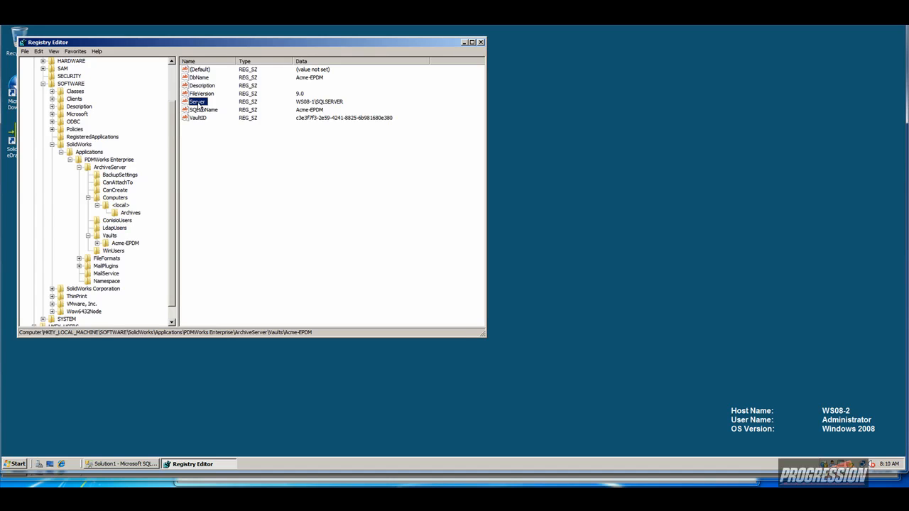
double_click(199, 105)
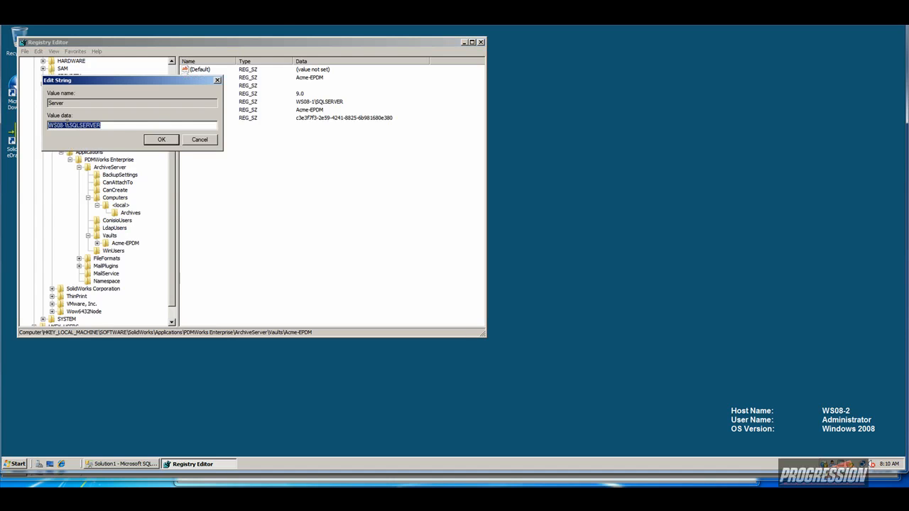
left_click(65, 125)
key("BackSpace")
type("2")
left_click(162, 140)
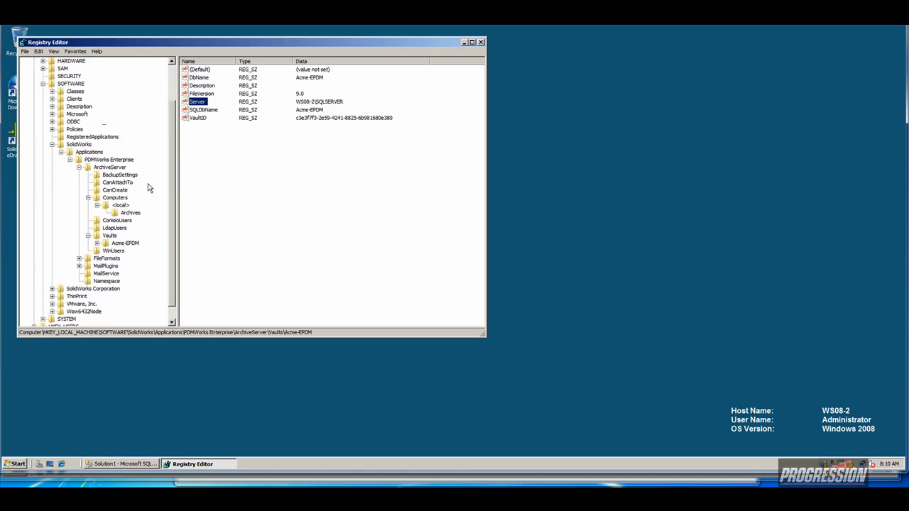
left_click(97, 243)
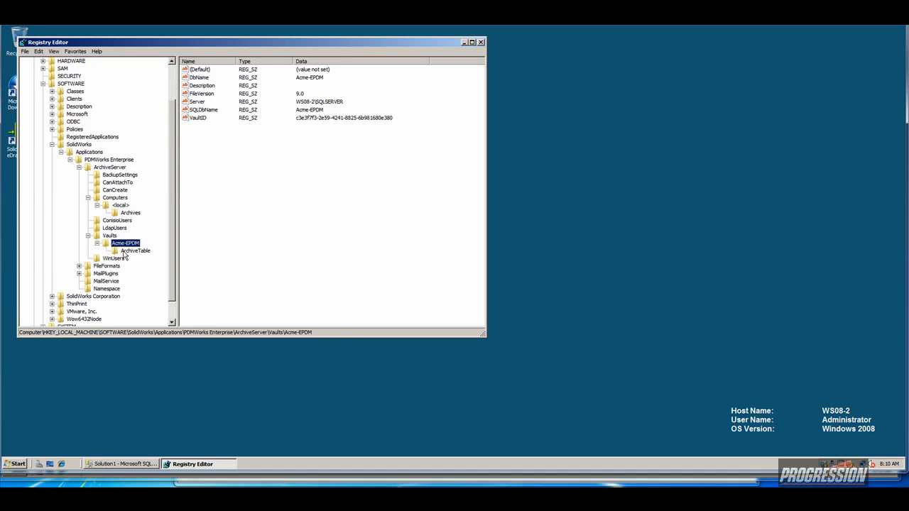
left_click(126, 253)
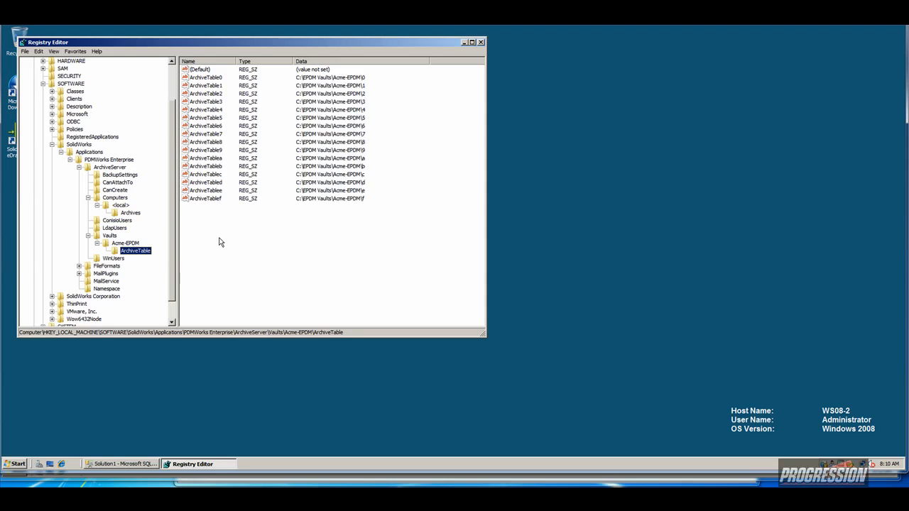
Inspect ArchiveTable0's path to confirm it sits under C:\EPDM Vaults, leaving it unchanged.
double_click(213, 78)
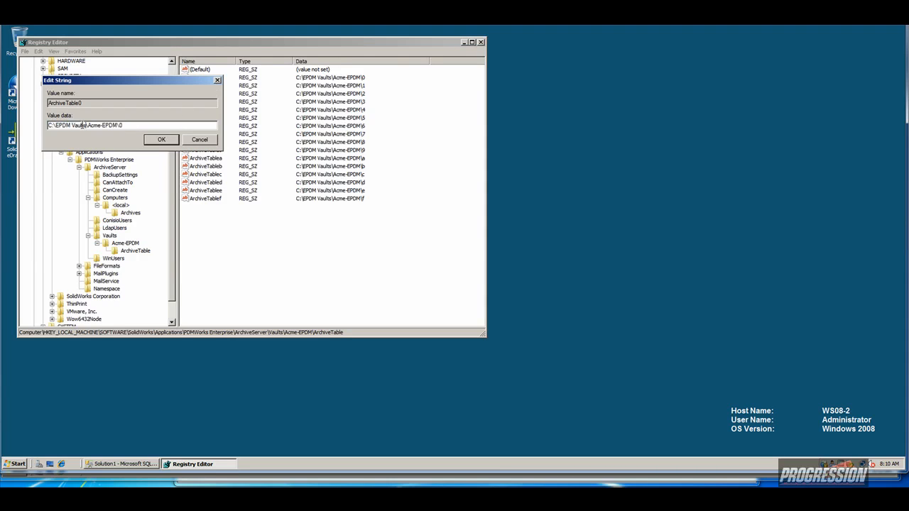
left_click_drag(87, 125, 48, 125)
left_click(160, 142)
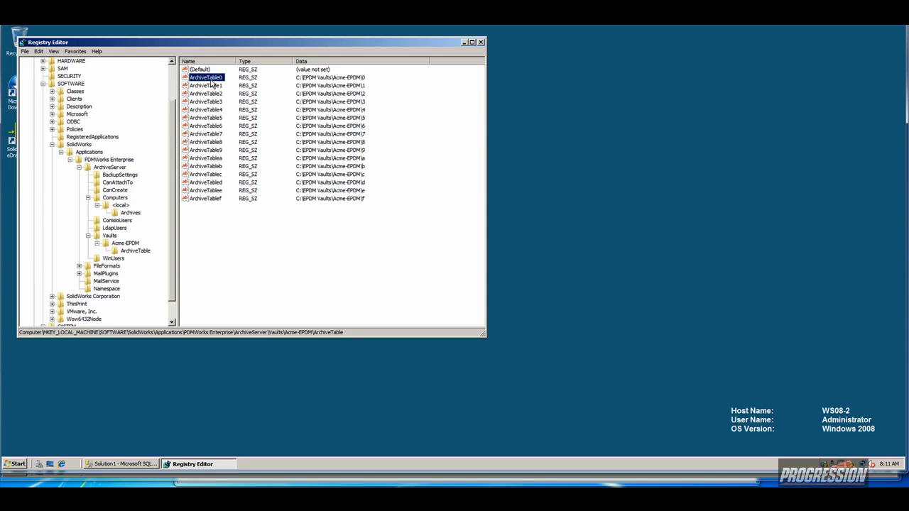
Recheck ArchiveTable0's vault root folder, then collapse the Computers and ArchiveServer branches.
double_click(210, 79)
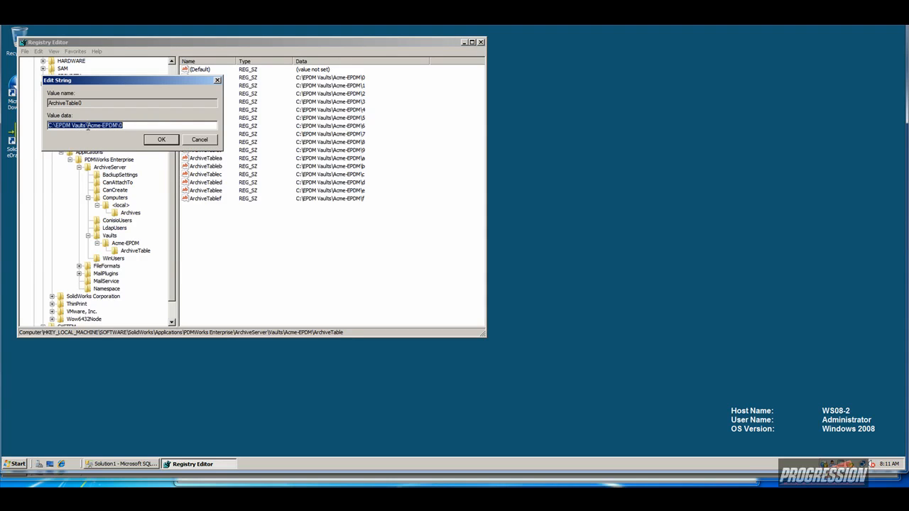
left_click_drag(87, 126, 32, 125)
left_click(161, 139)
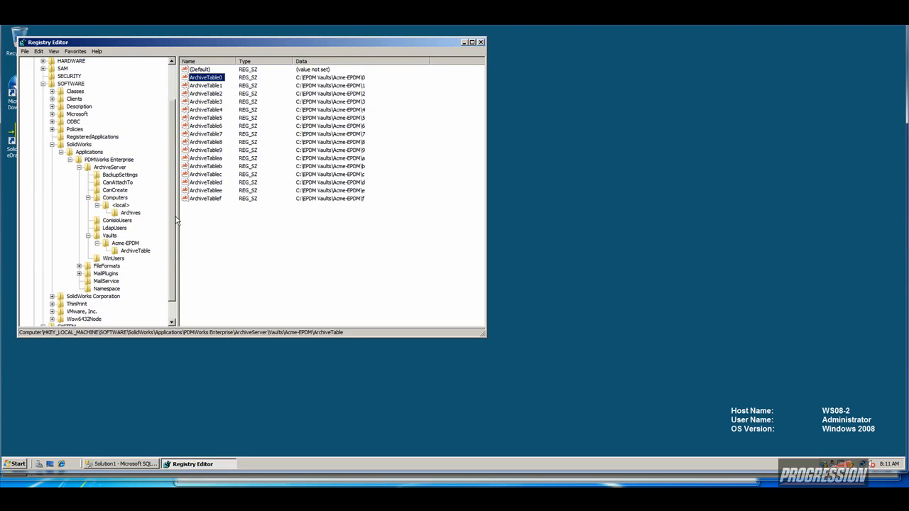
left_click(88, 199)
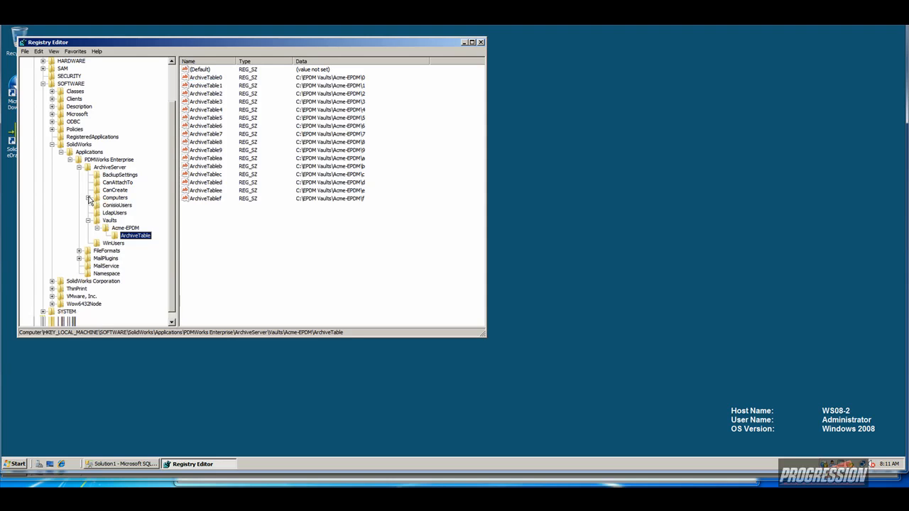
left_click(78, 168)
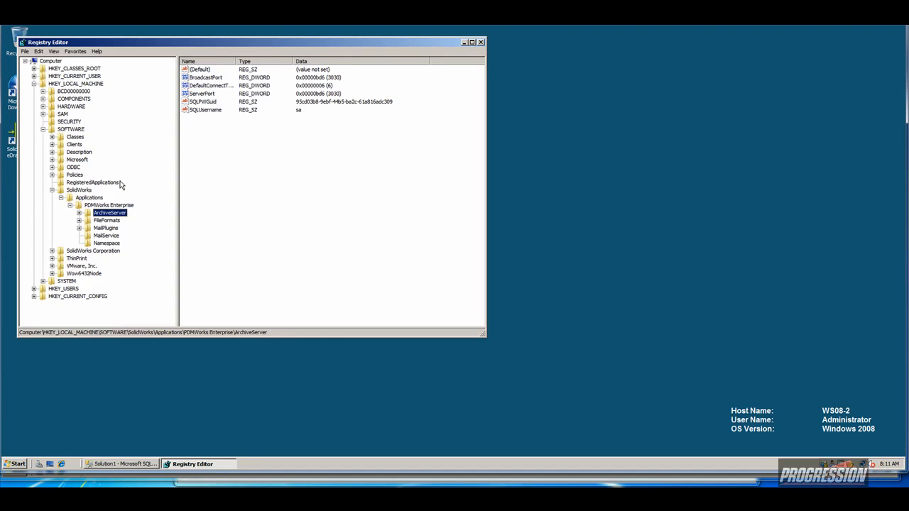
Collapse the SolidWorks key and restart the Archive Server from its tray icon.
left_click(52, 189)
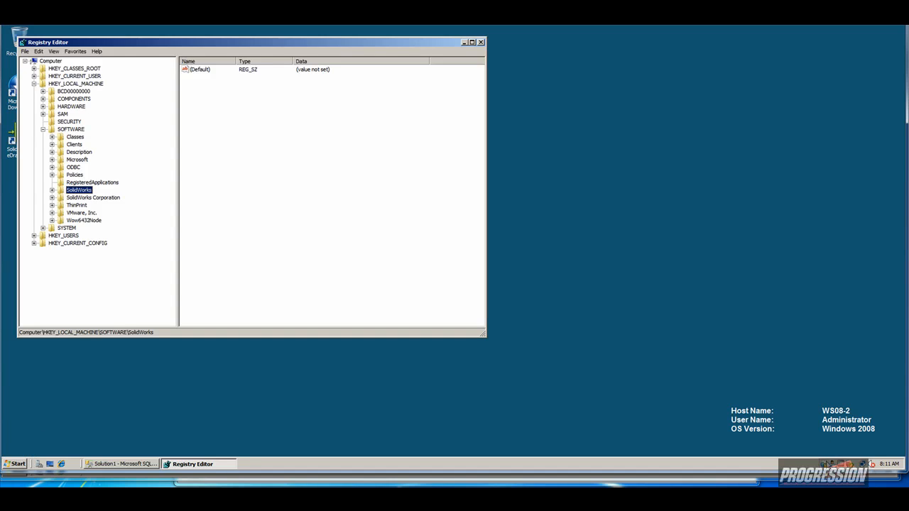
right_click(828, 466)
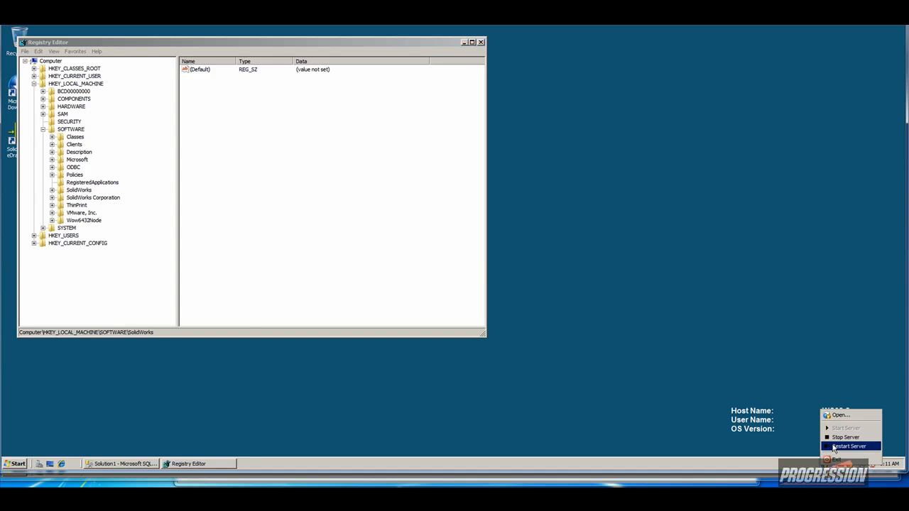
left_click(835, 447)
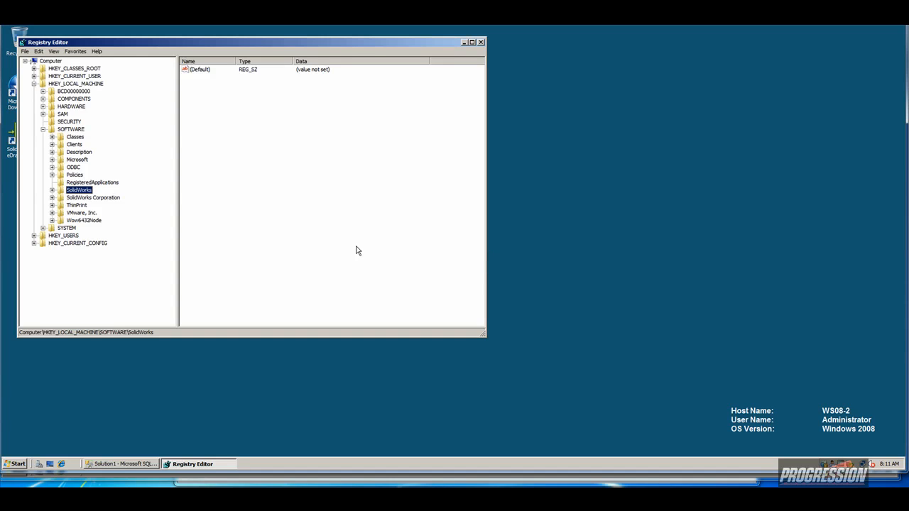
left_click(20, 461)
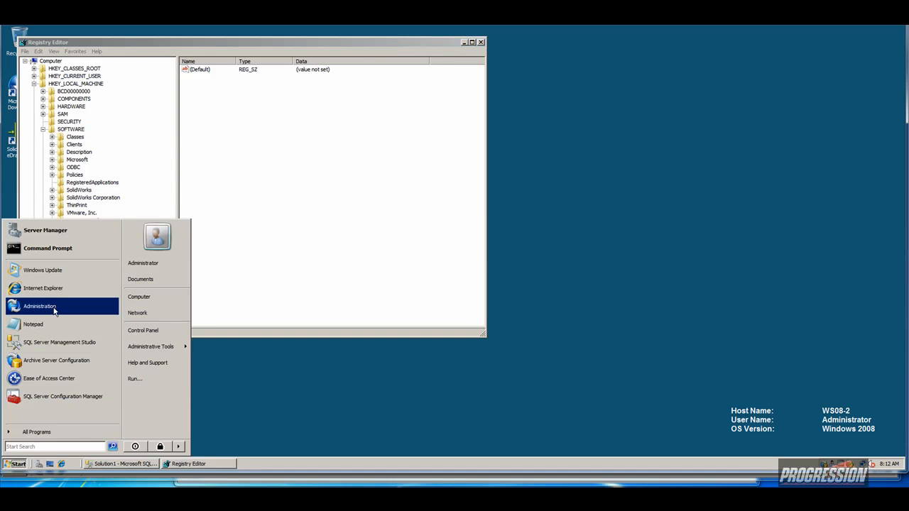
In PDM Administration, refresh the archive server and log into the Acme-EPDM vault with its password.
left_click(53, 311)
right_click(165, 172)
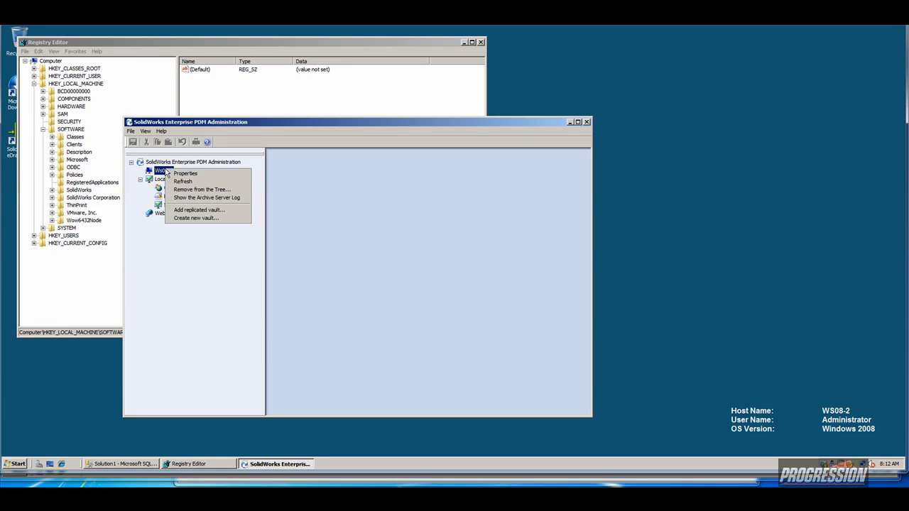
left_click(202, 182)
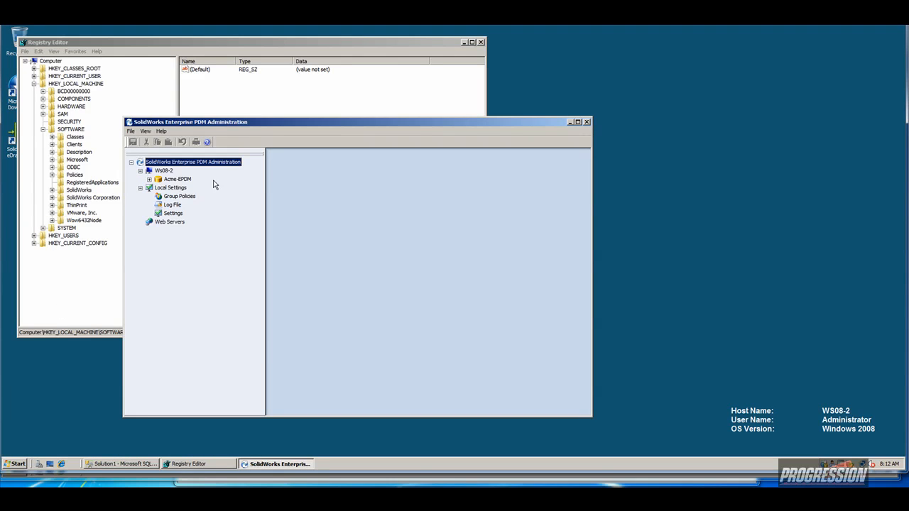
left_click(150, 180)
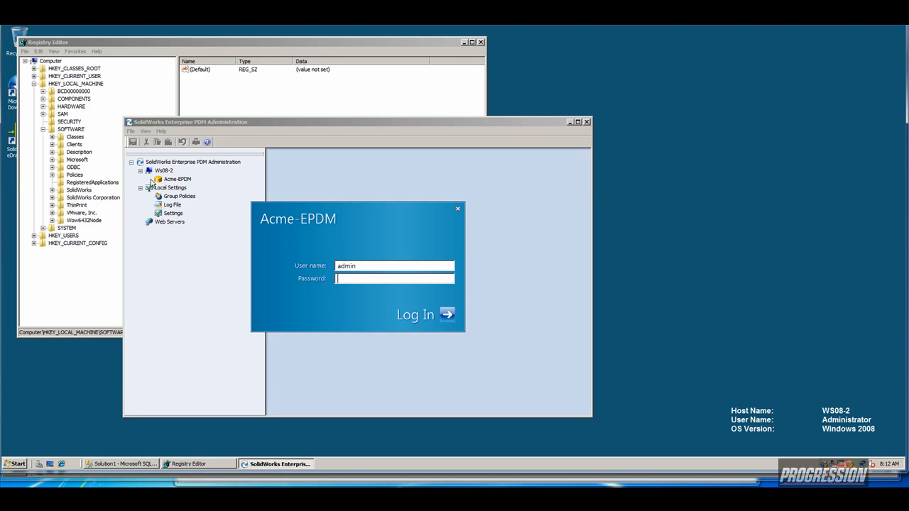
type("password")
key("Return")
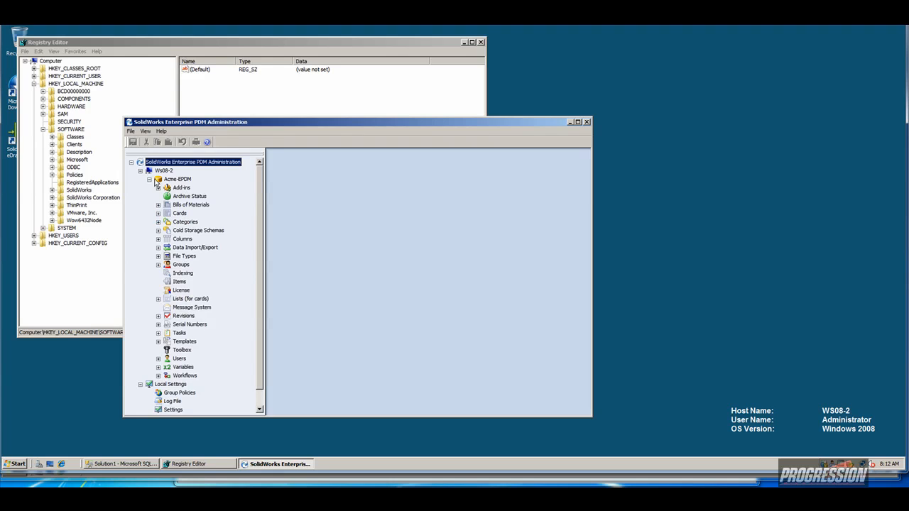
Create an Acme-EPDM local view on Local Disk (C:) accessible to all users.
right_click(165, 182)
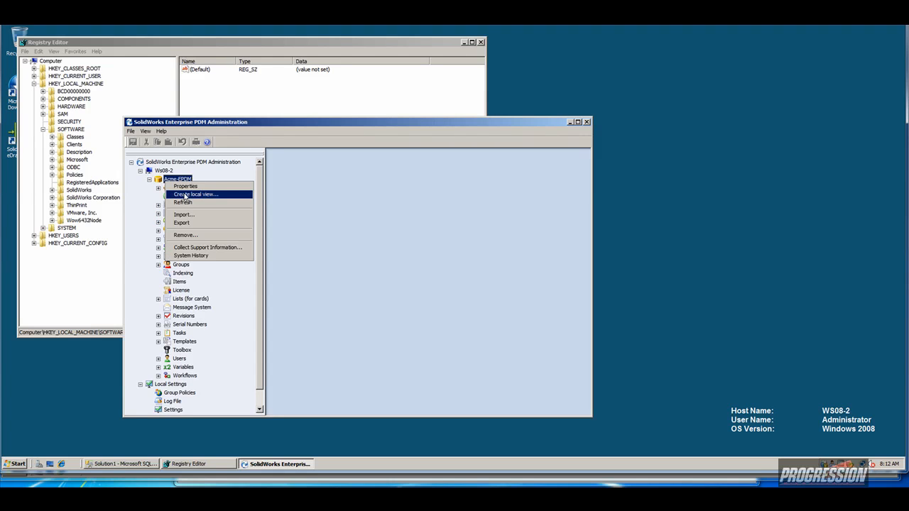
left_click(194, 196)
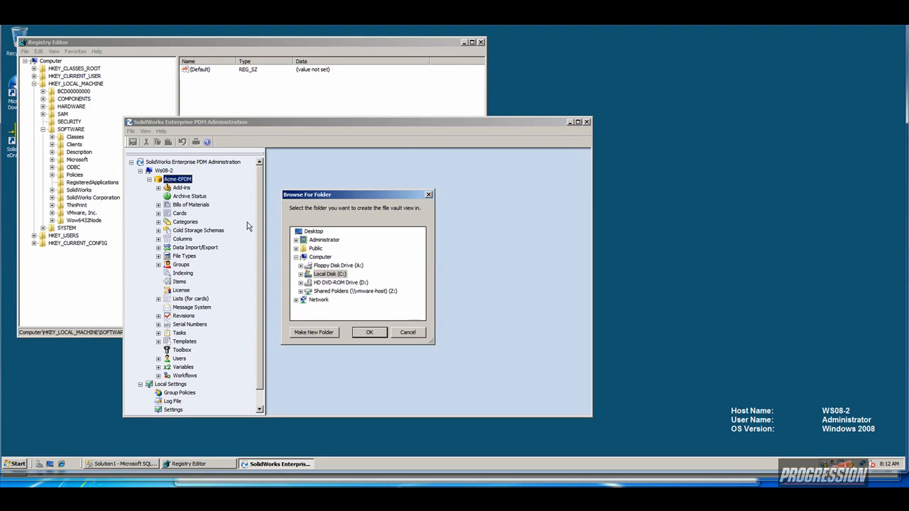
left_click(368, 333)
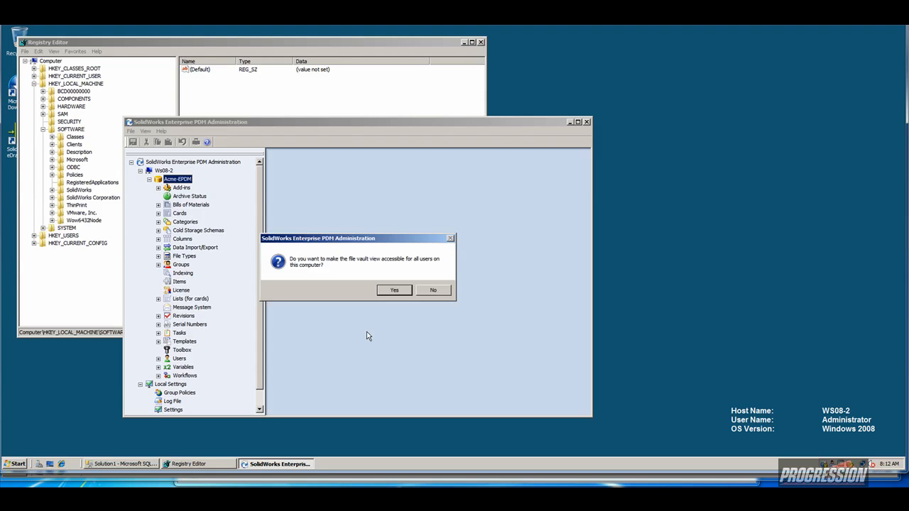
left_click(393, 291)
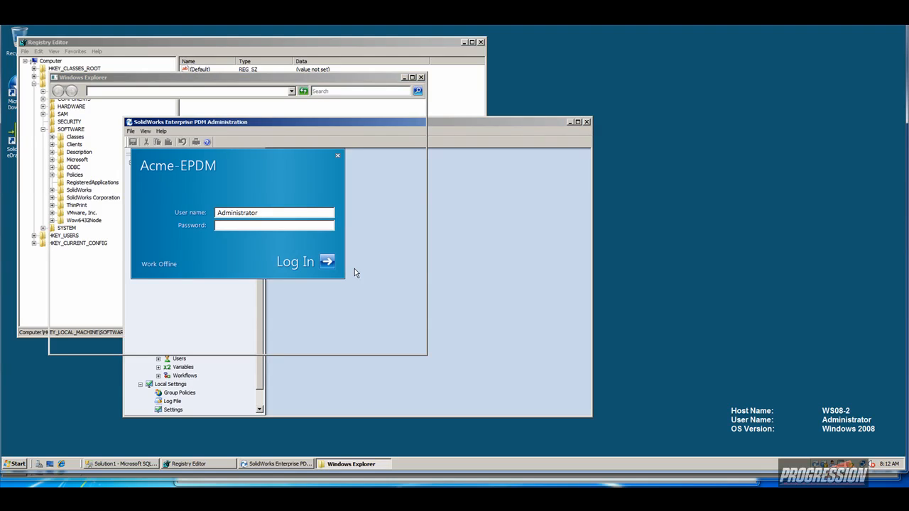
Log into the Acme-EPDM vault view as admin with the account password.
left_click(231, 212)
double_click(230, 213)
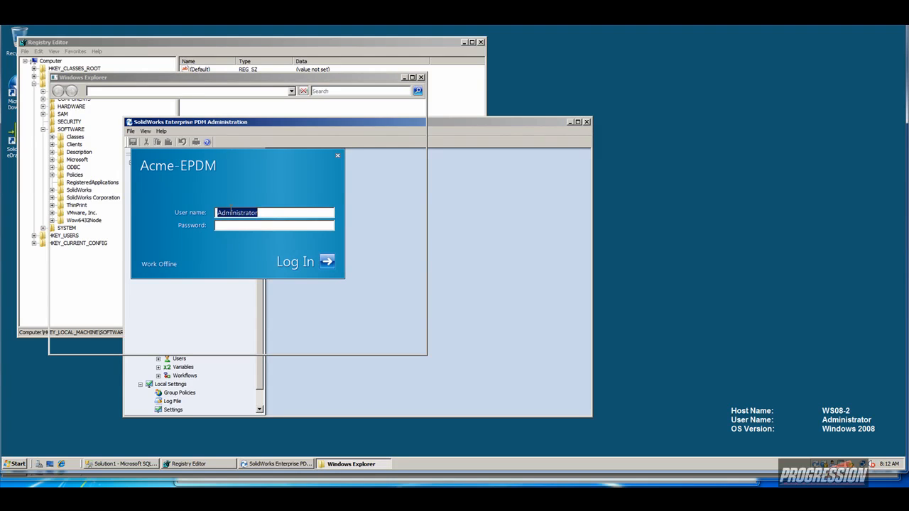
key("BackSpace")
type("admin")
key("Tab")
type("••••••••")
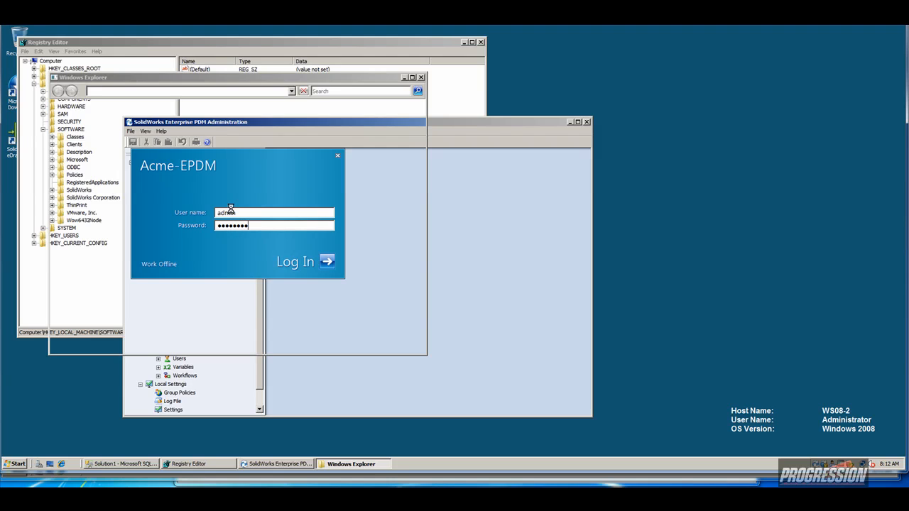
key("Return")
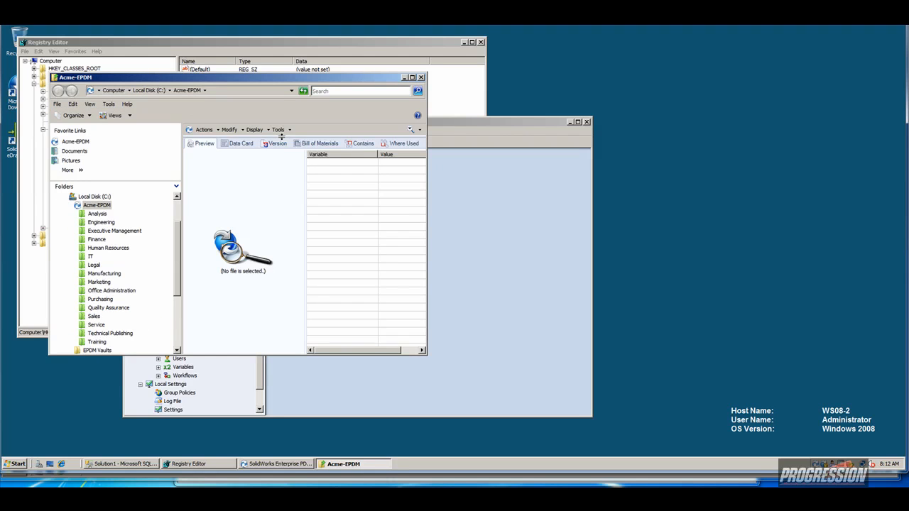
Enlarge the vault window and browse to Engineering > Project #2011 > Design Data.
left_click_drag(284, 137, 284, 246)
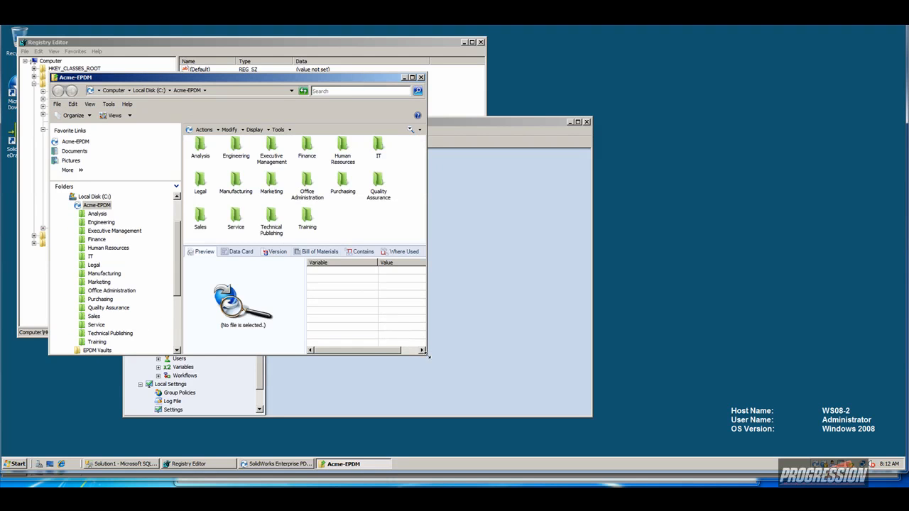
left_click_drag(427, 356, 705, 413)
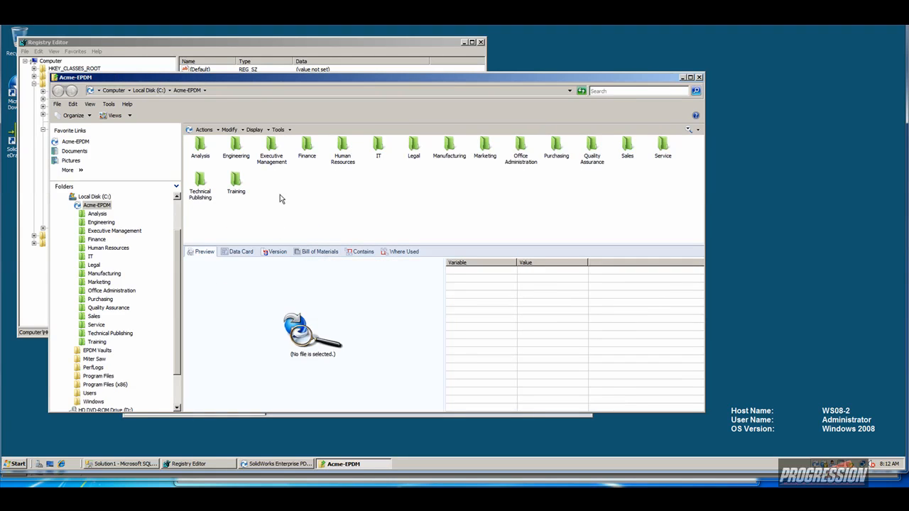
double_click(235, 147)
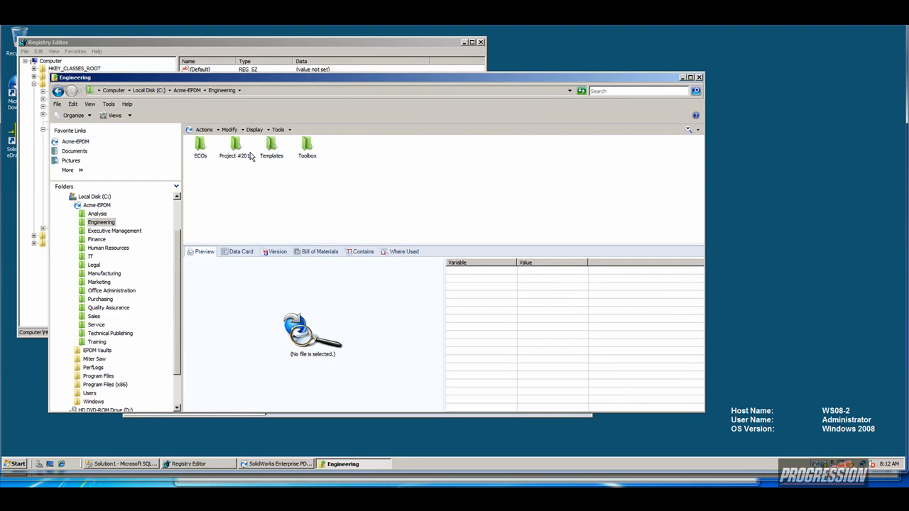
left_click(245, 150)
double_click(245, 151)
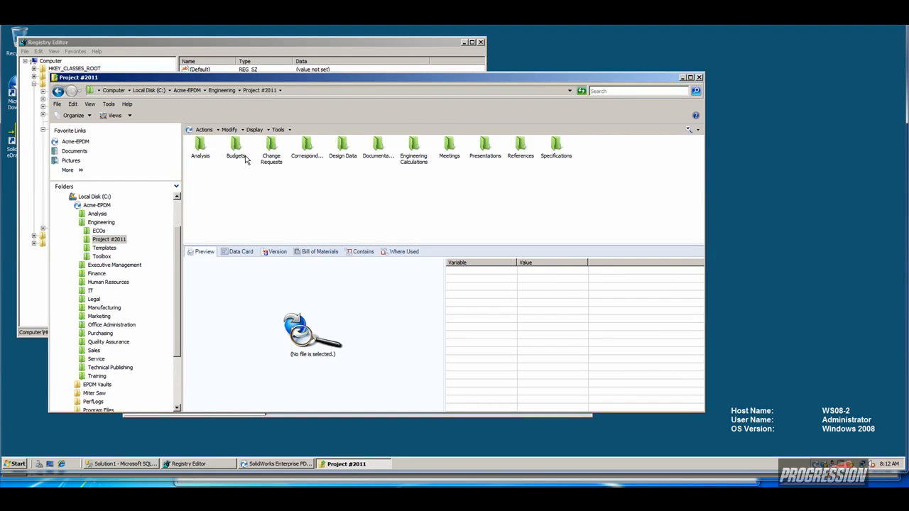
double_click(344, 147)
left_click(241, 251)
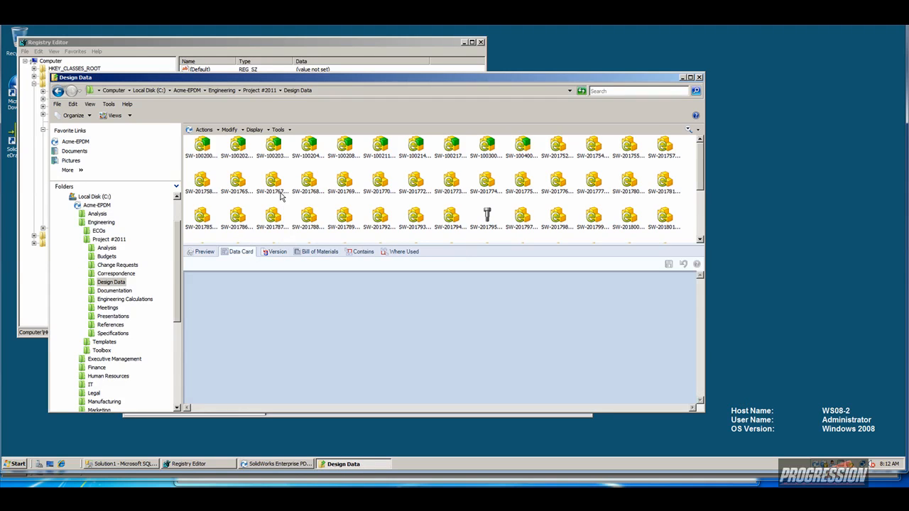
Switch to Details view, get the latest version of SW-201767, and close the window.
left_click(281, 191)
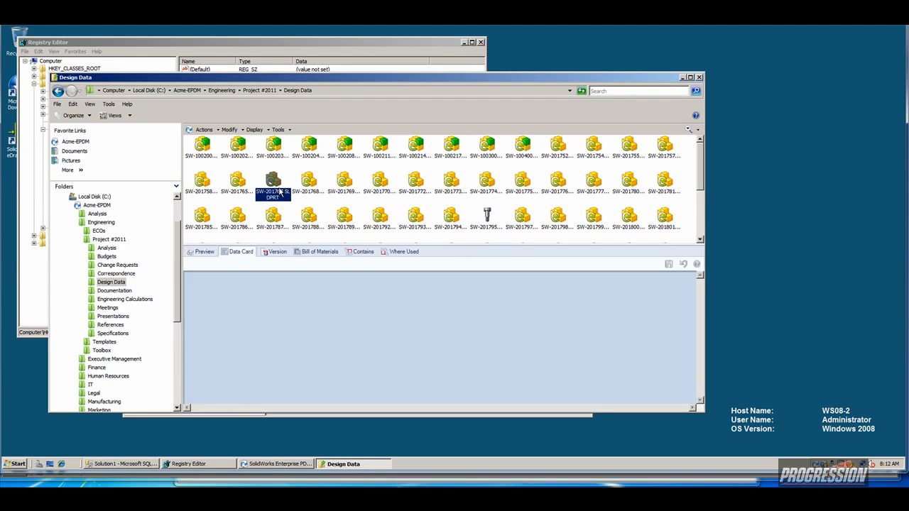
left_click(130, 116)
left_click(154, 166)
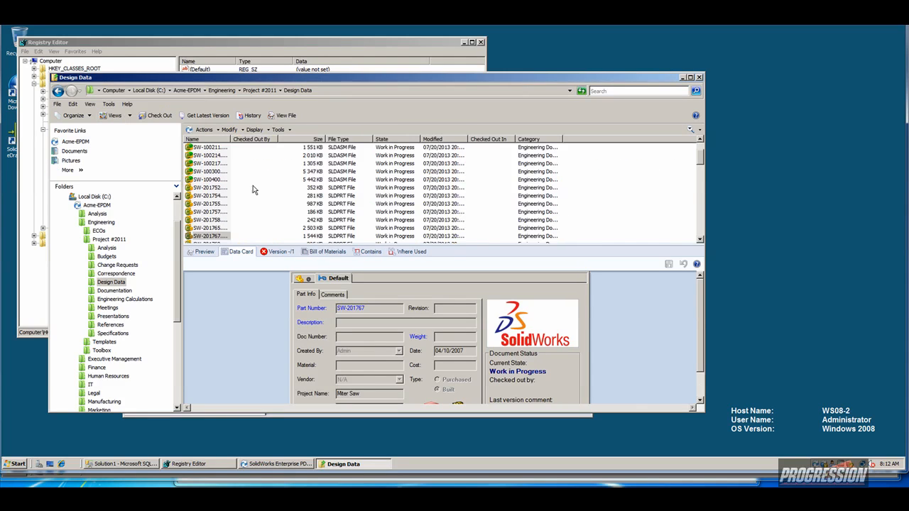
left_click(280, 252)
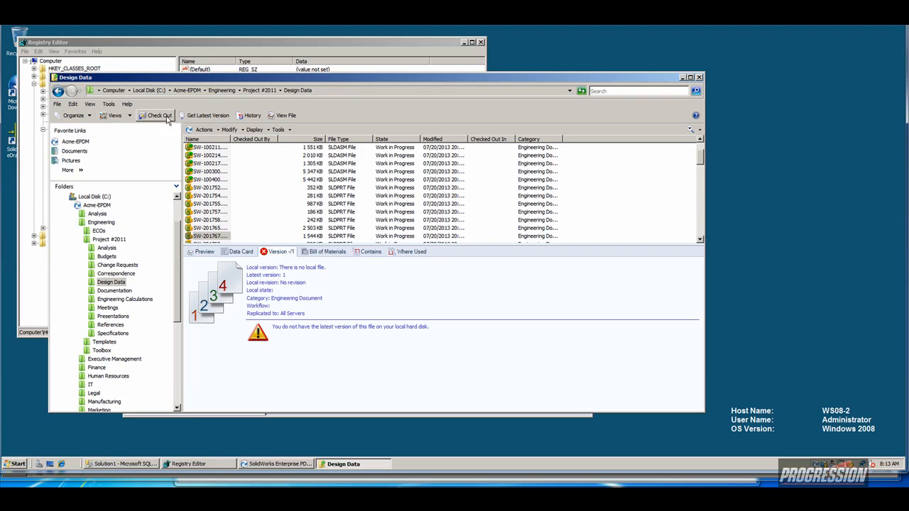
left_click(193, 117)
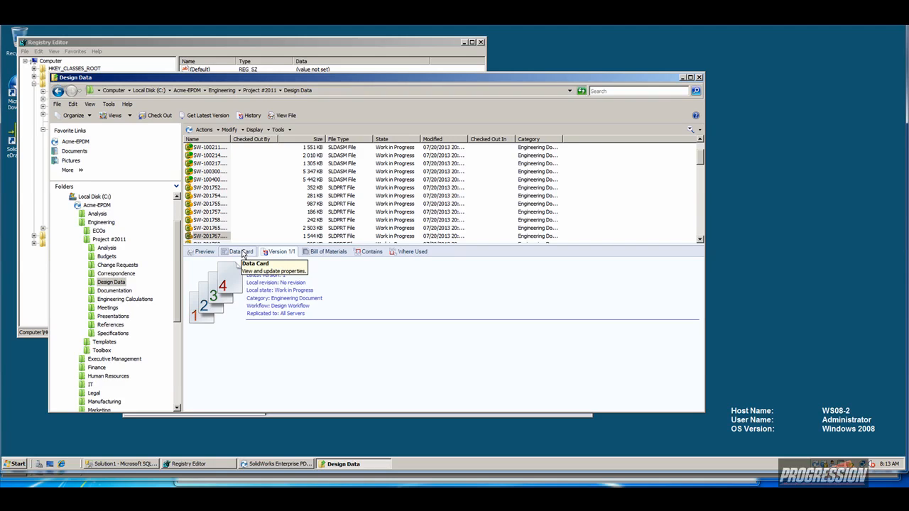
left_click(700, 77)
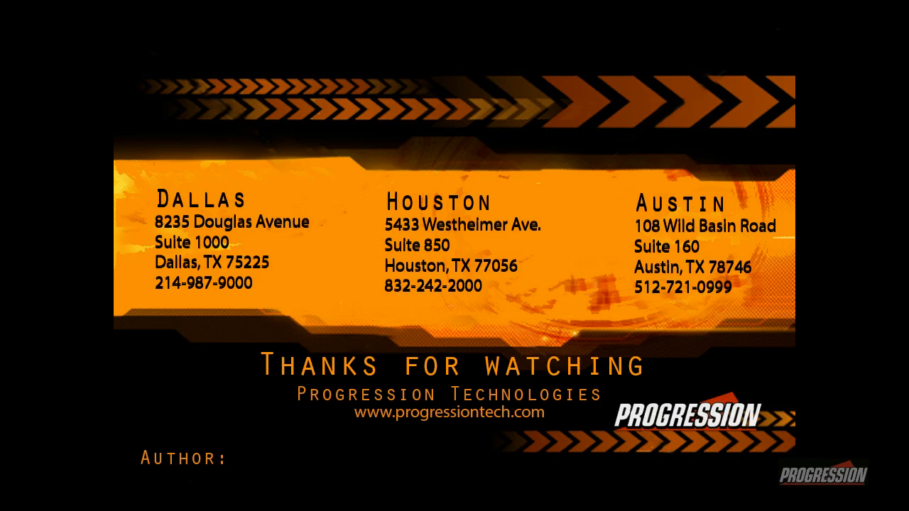